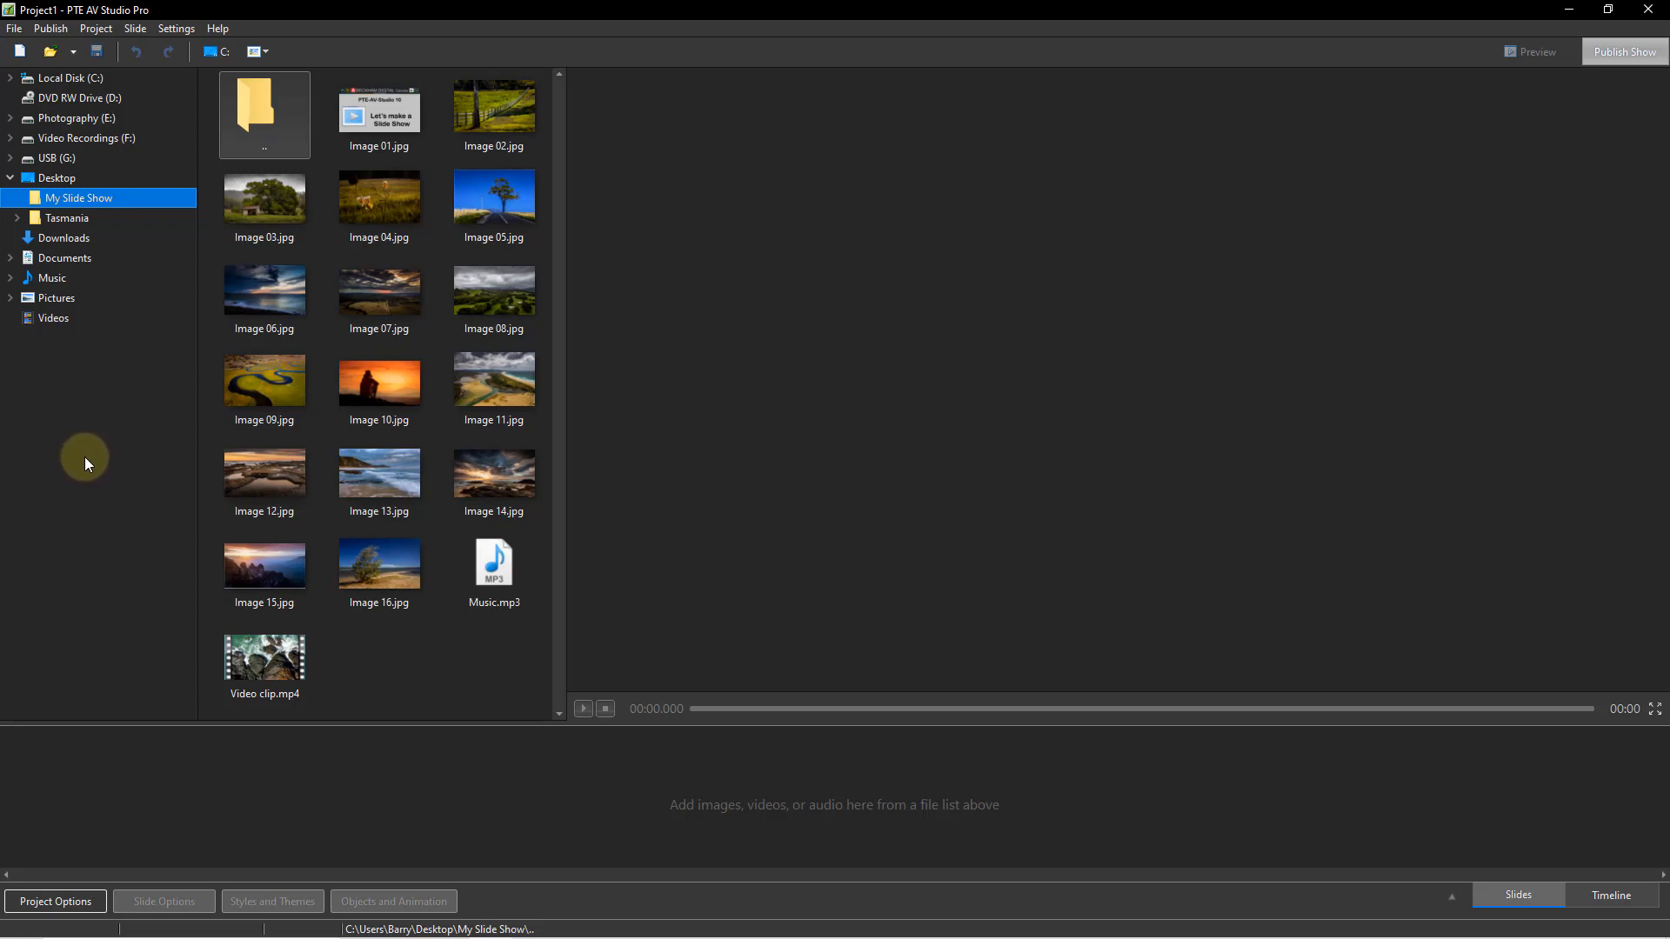
Step: Create a new project named "My Slide Show" with a 16:9 aspect ratio
click(15, 29)
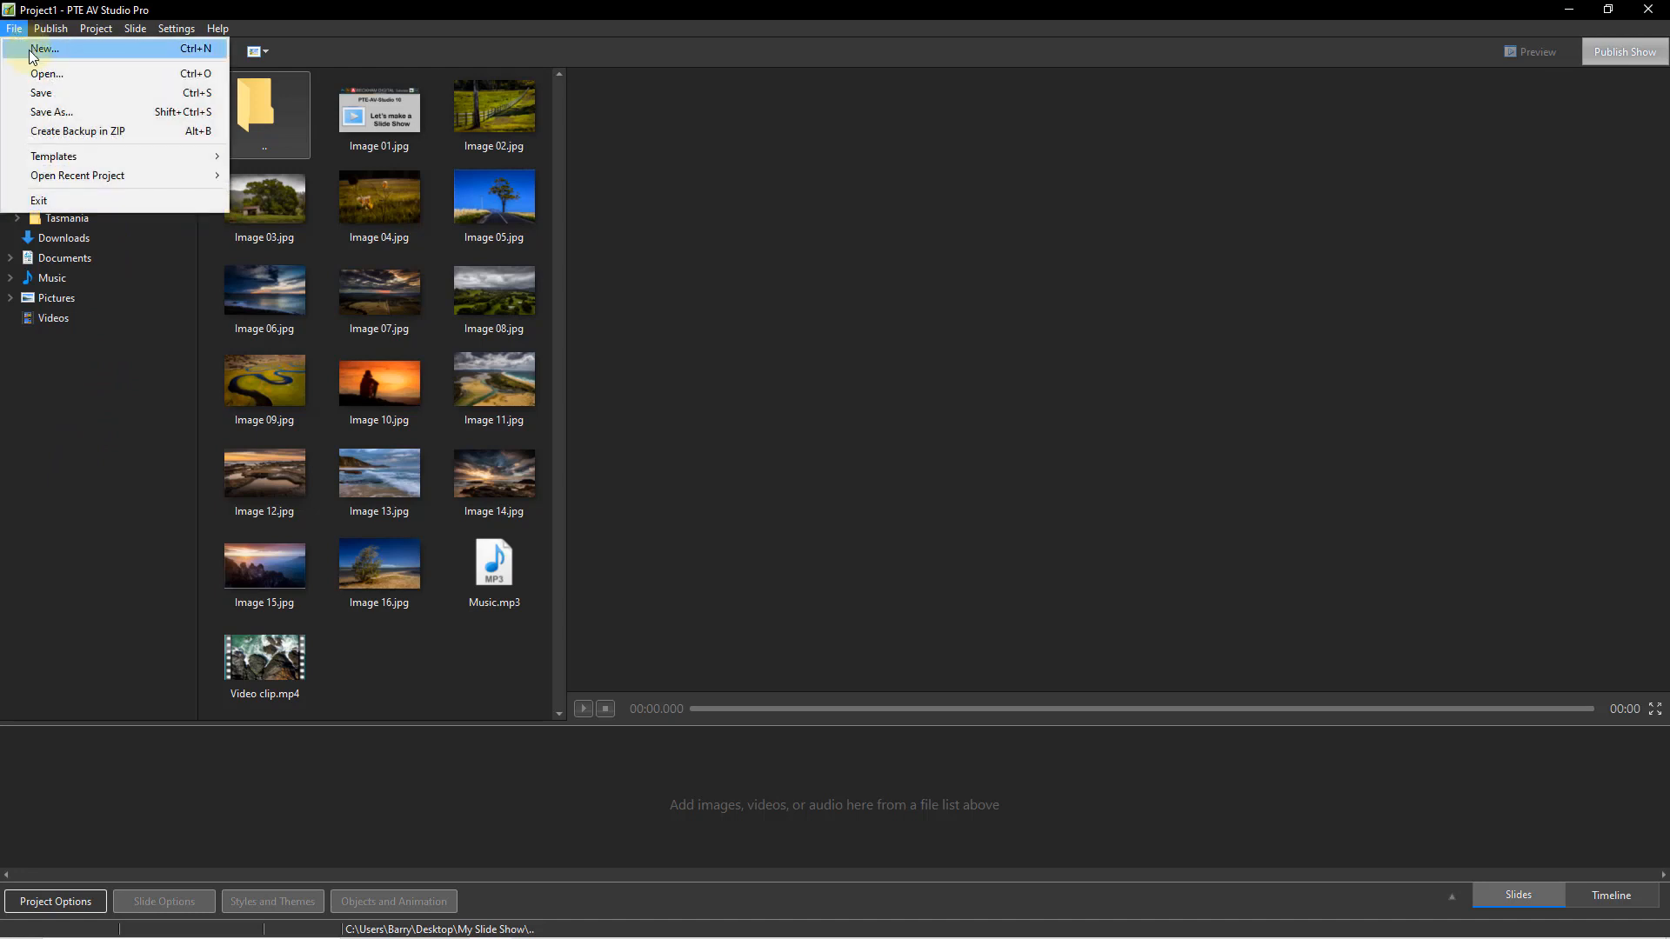
click(38, 55)
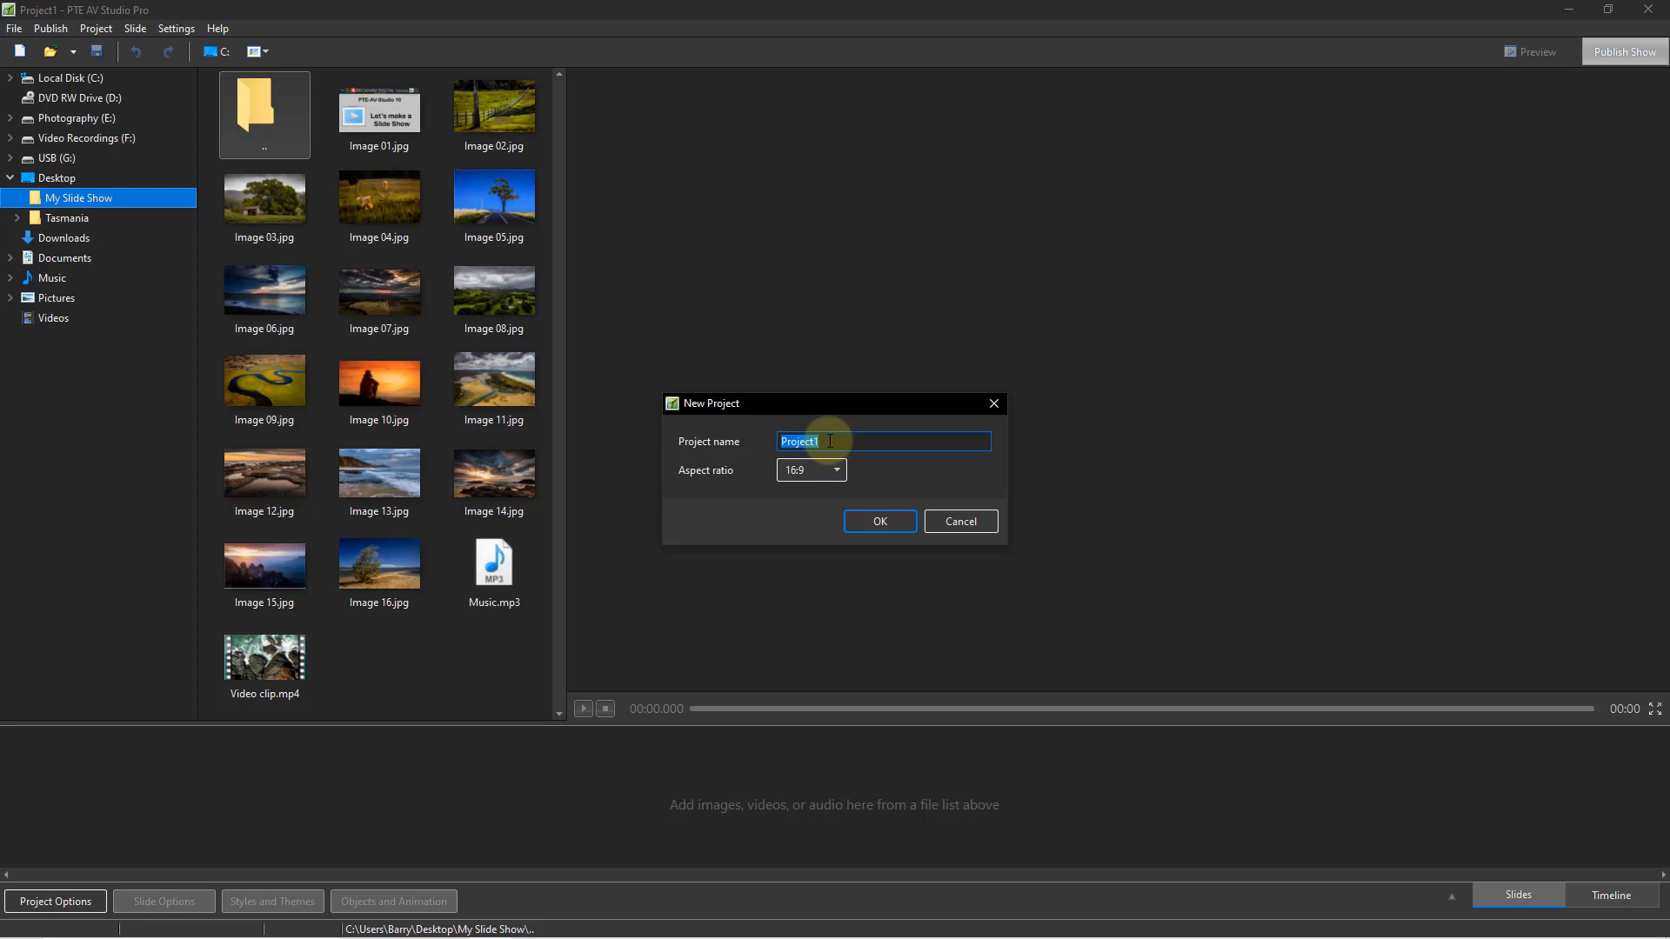
text(My Slide Show)
click(873, 522)
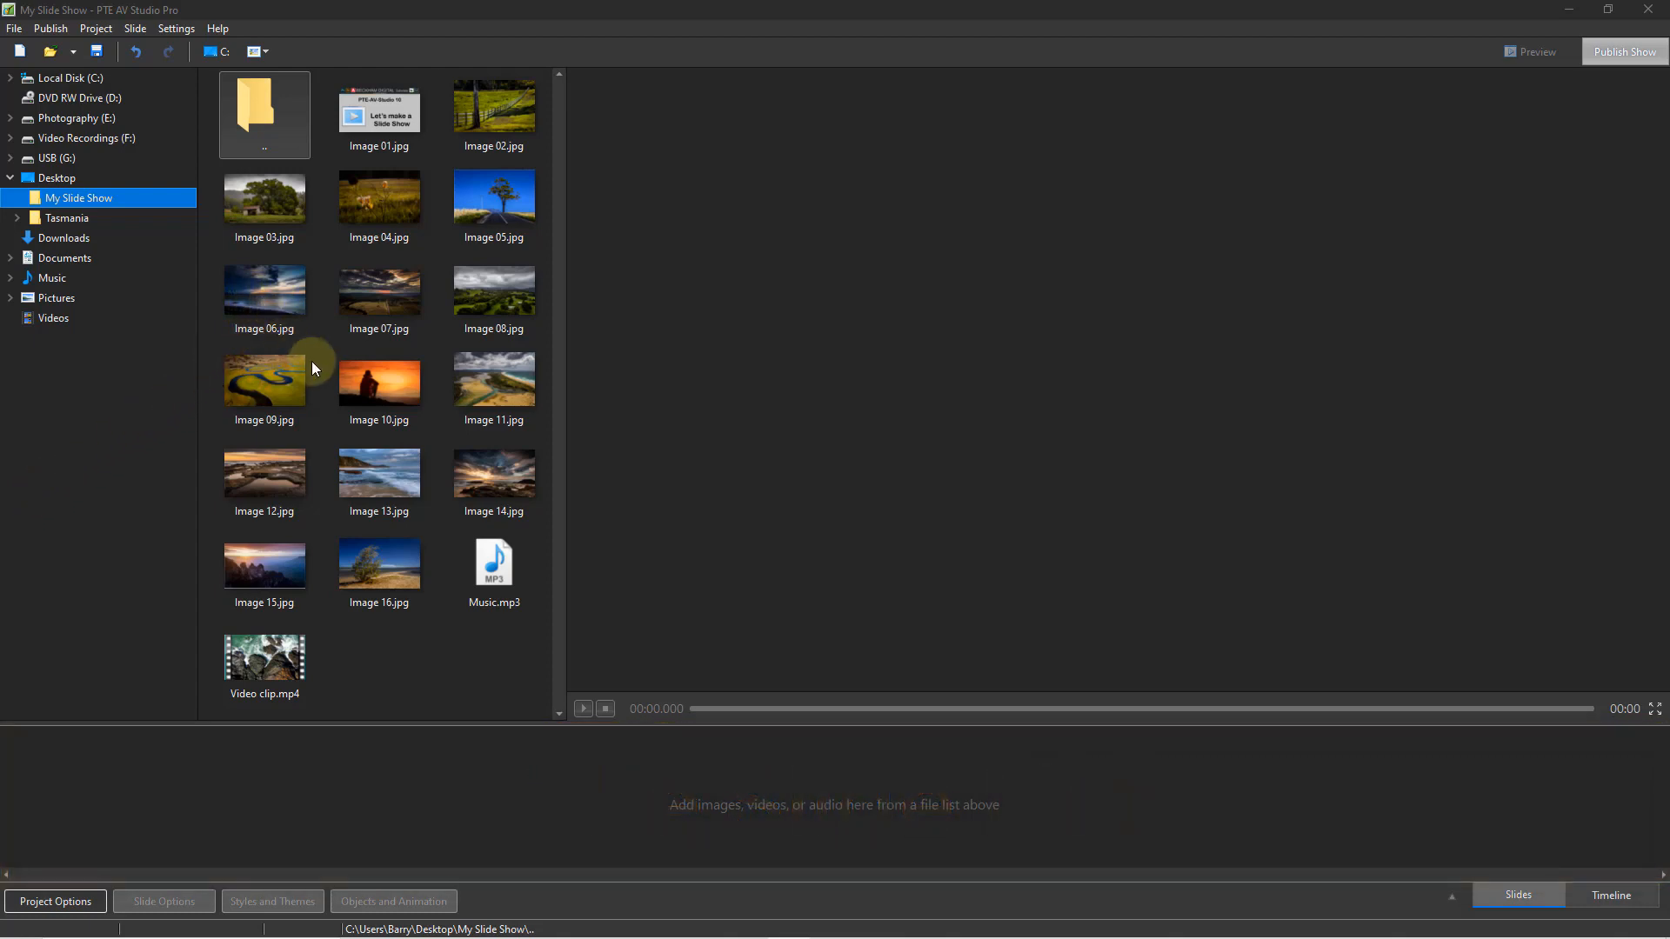
Step: Add Image 10.jpg to the empty slide list and remove it again
double_click(367, 384)
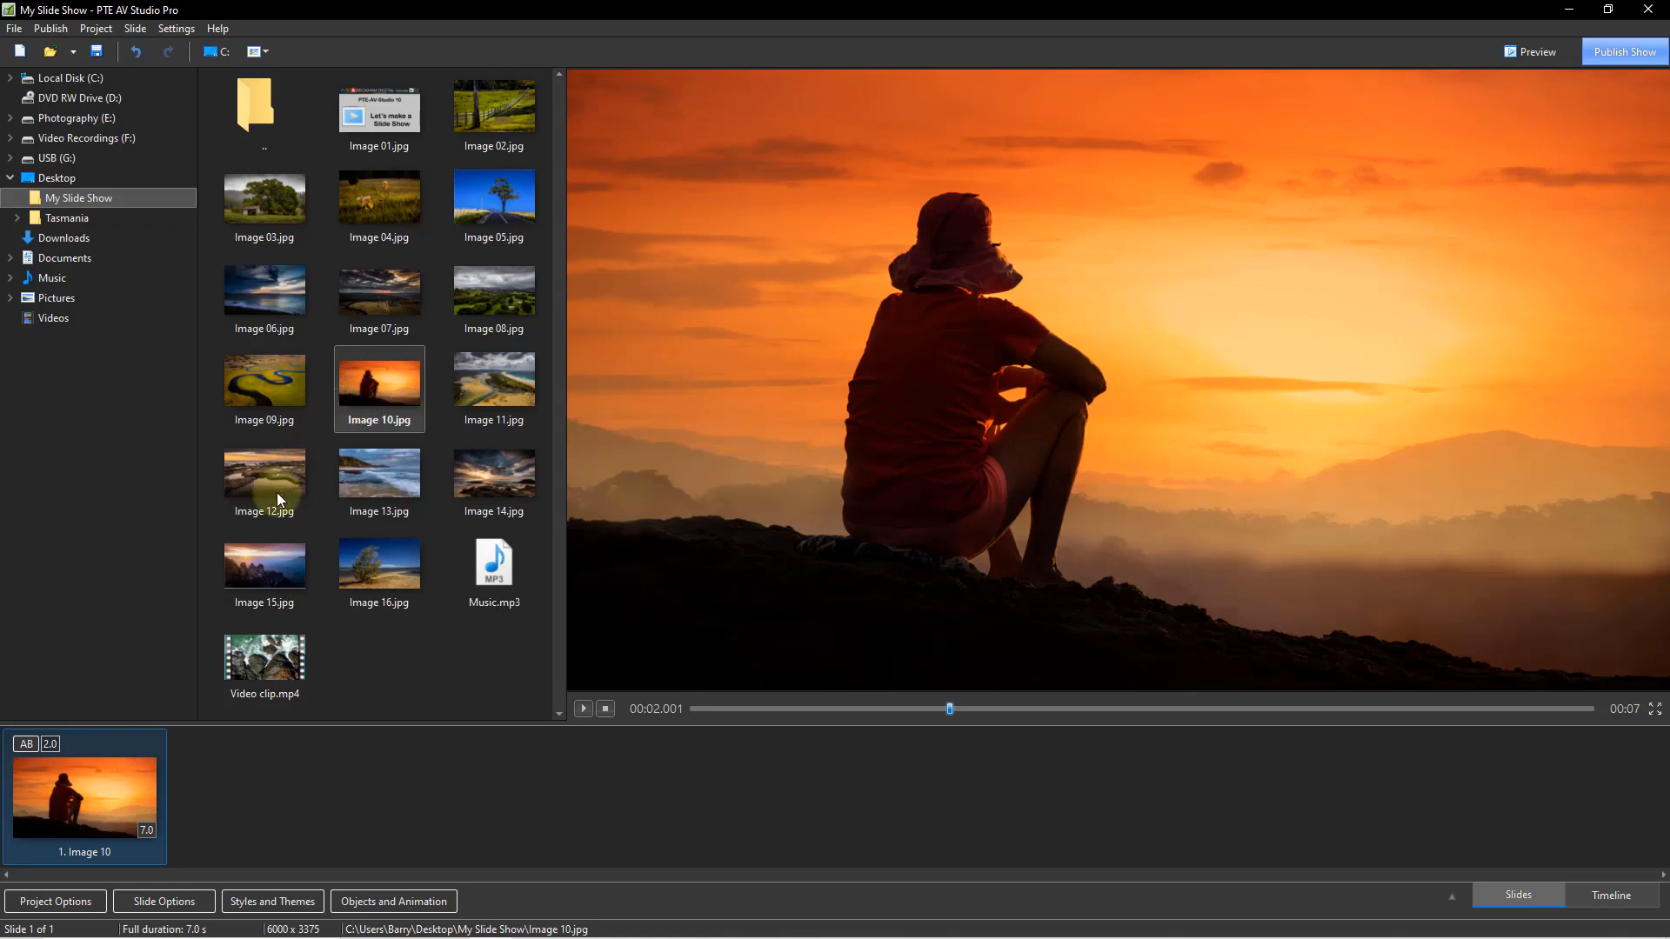
drag(118, 786, 384, 513)
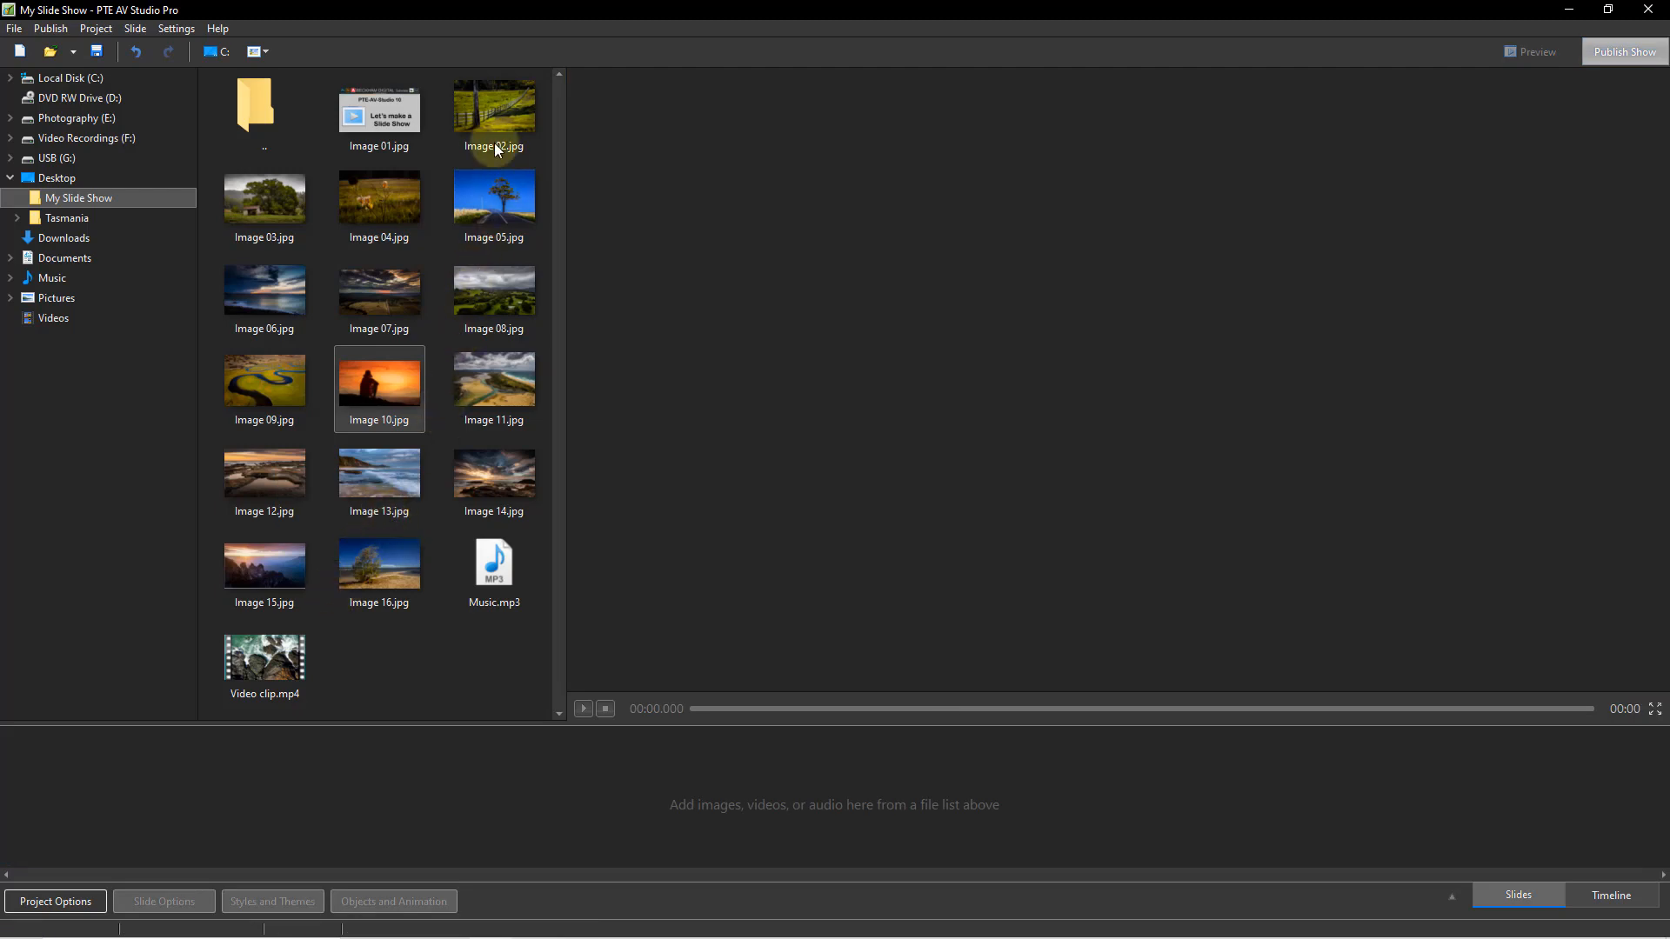
Step: Add all files from Image 02.jpg to Video clip.mp4, including Music.mp3, to the project and accept the audio track settings
click(478, 111)
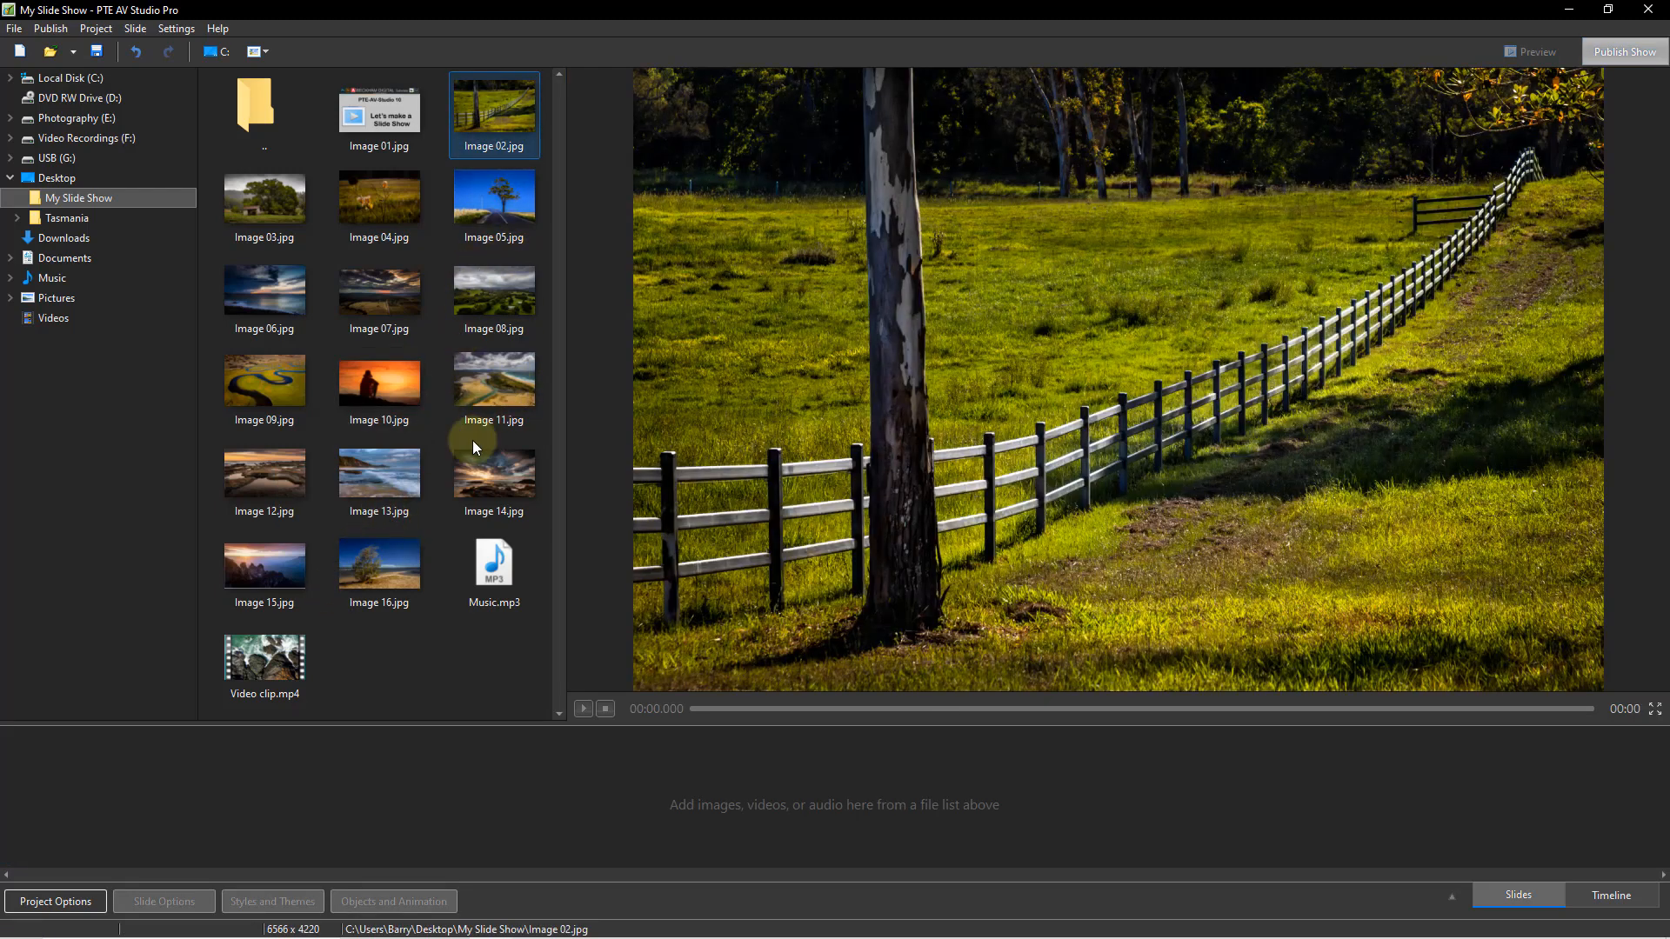
shift+click(268, 667)
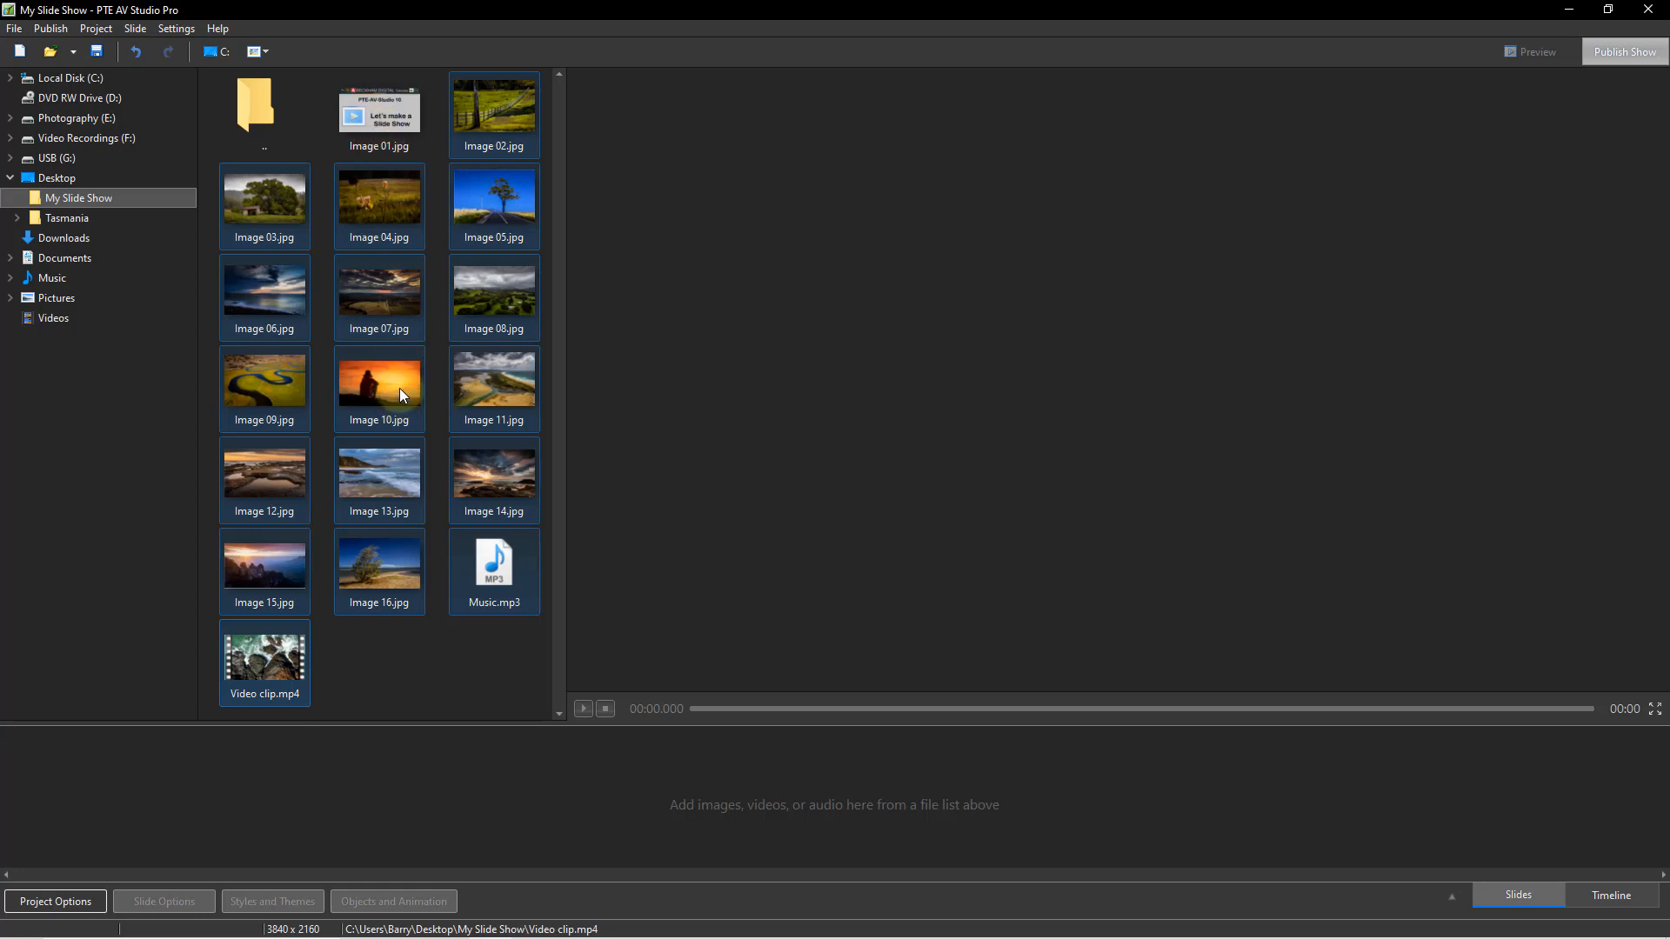
drag(259, 219, 136, 820)
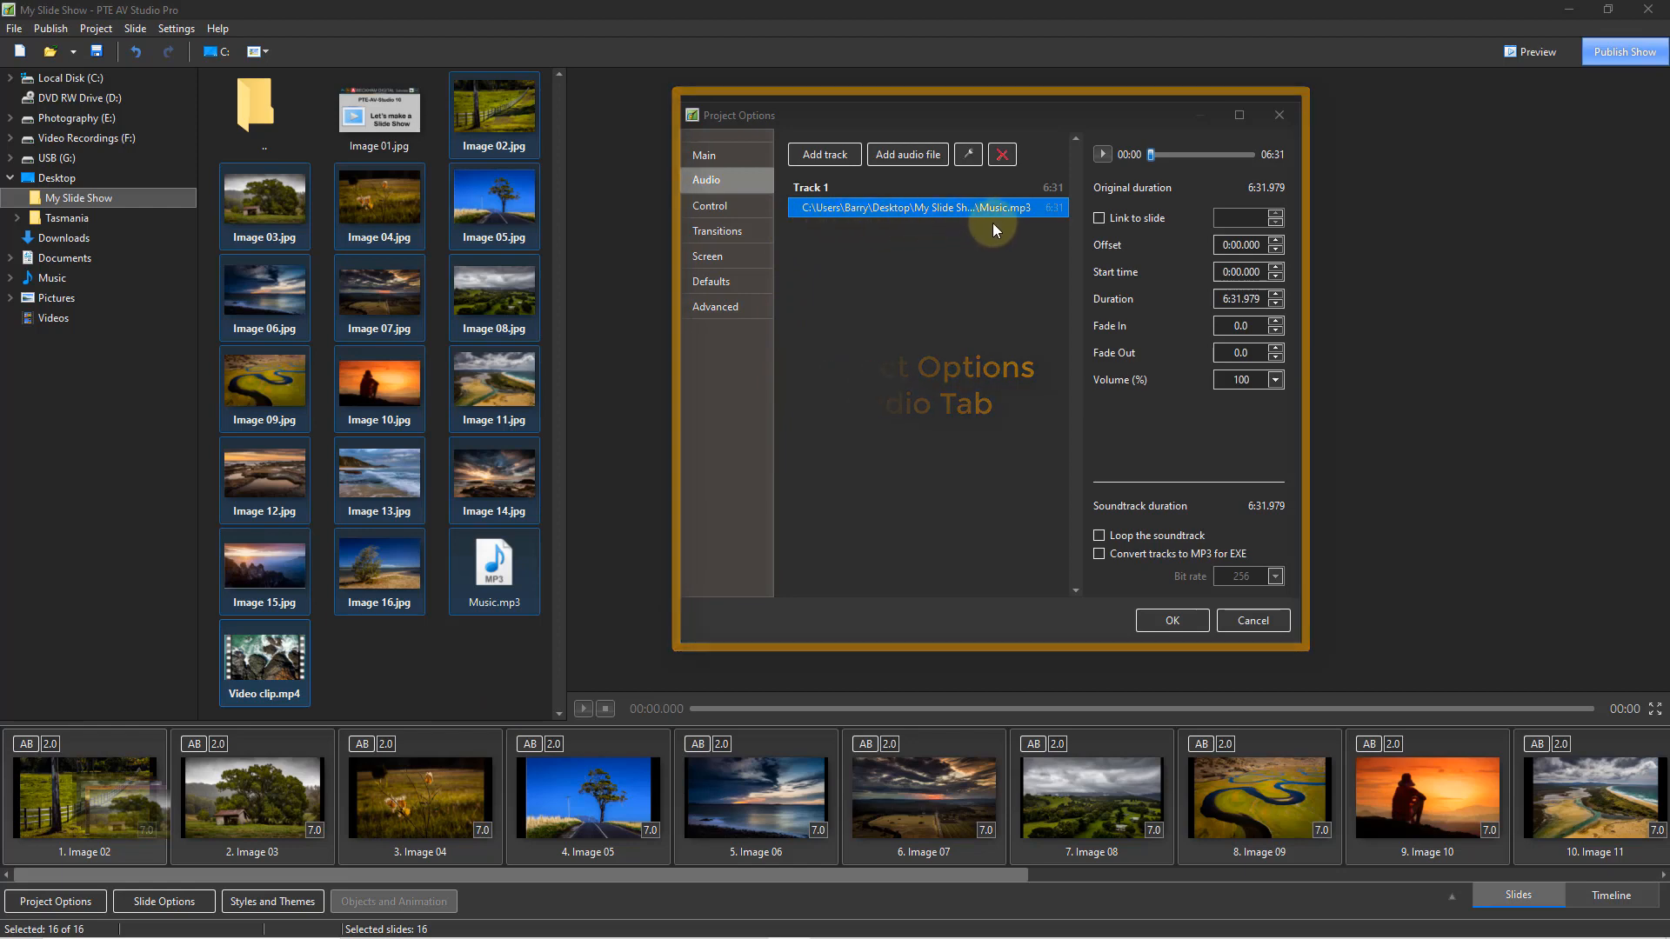
click(1160, 620)
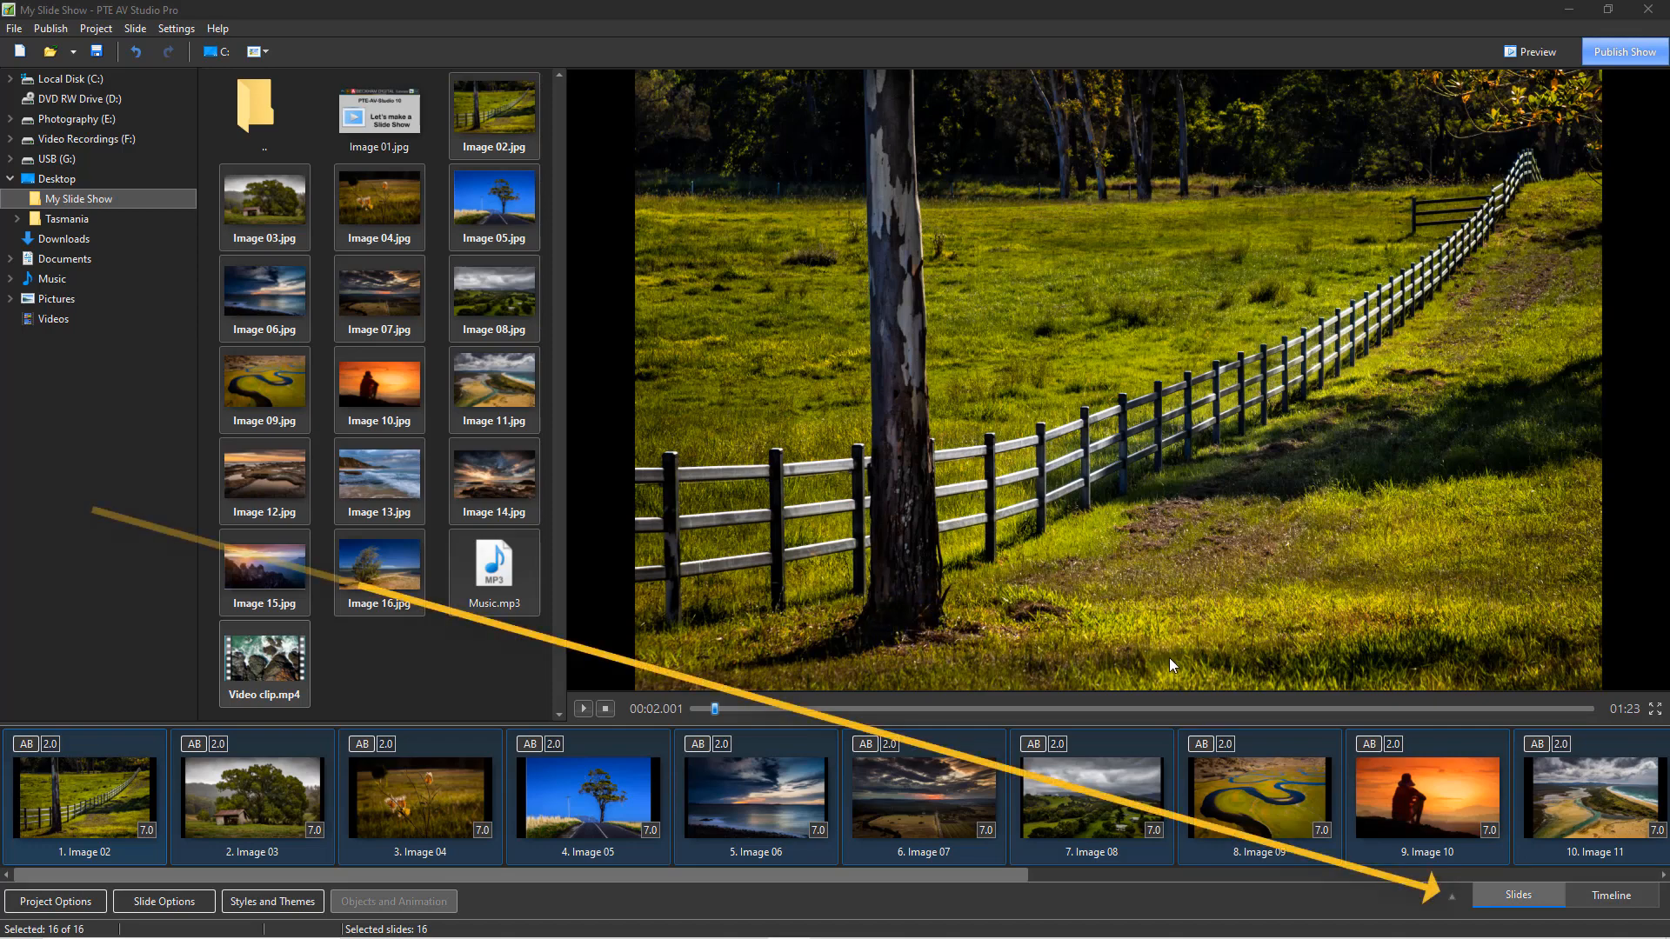
Step: Expand the slide list to fill the window and enlarge its thumbnails to six per row
click(1449, 900)
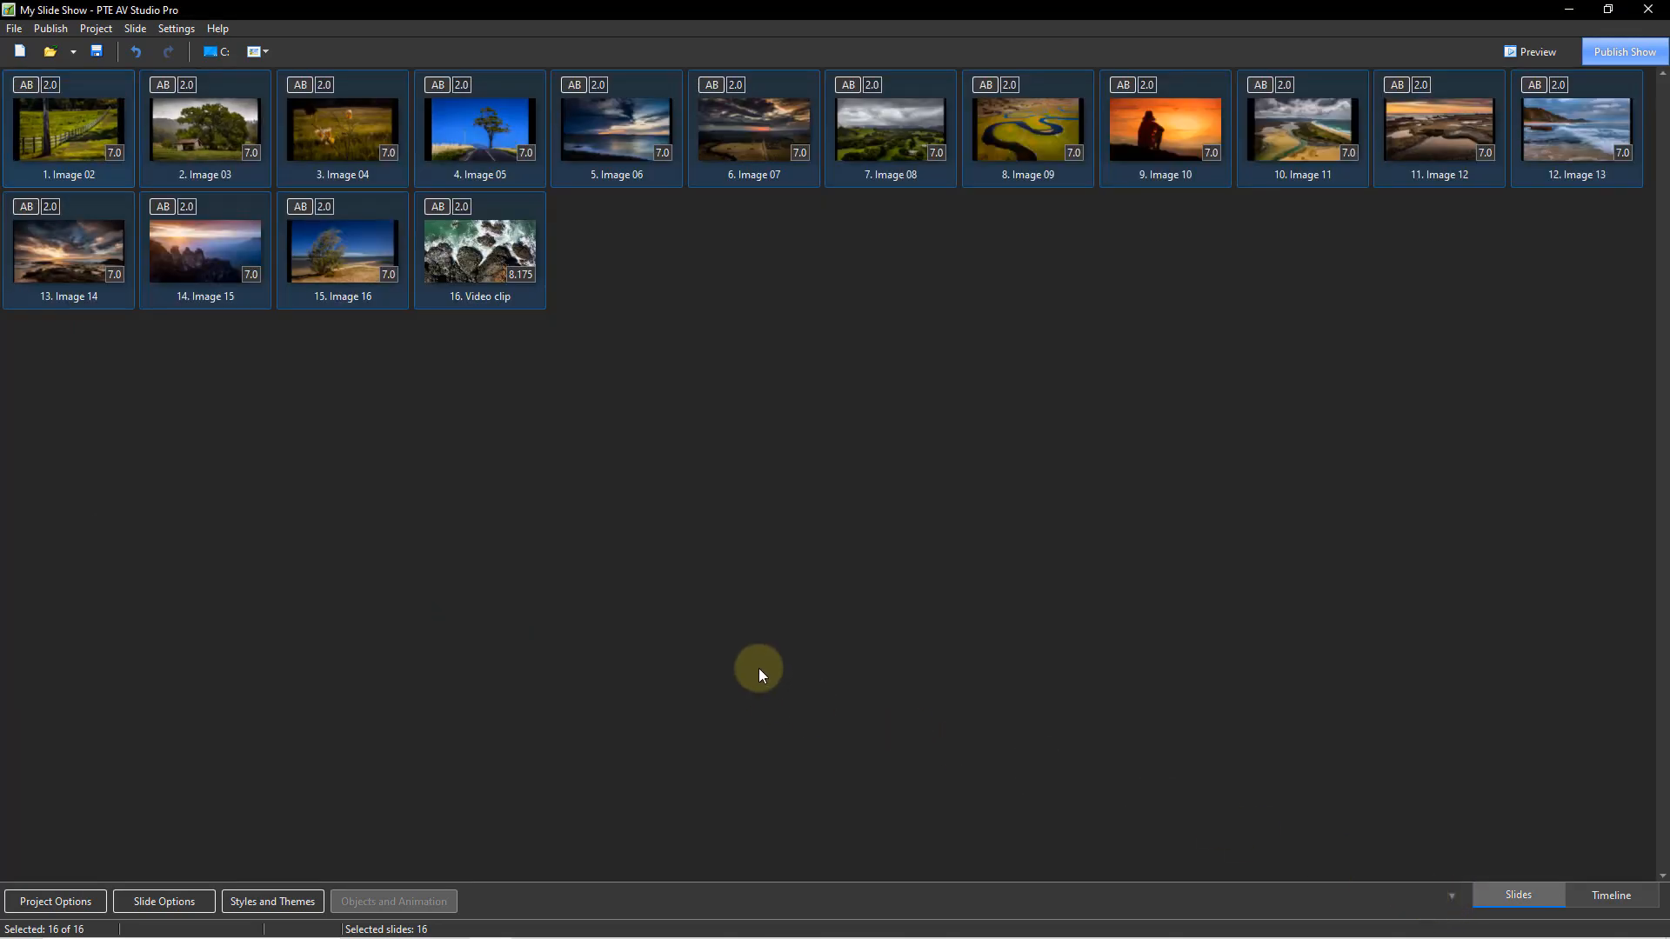
click(496, 542)
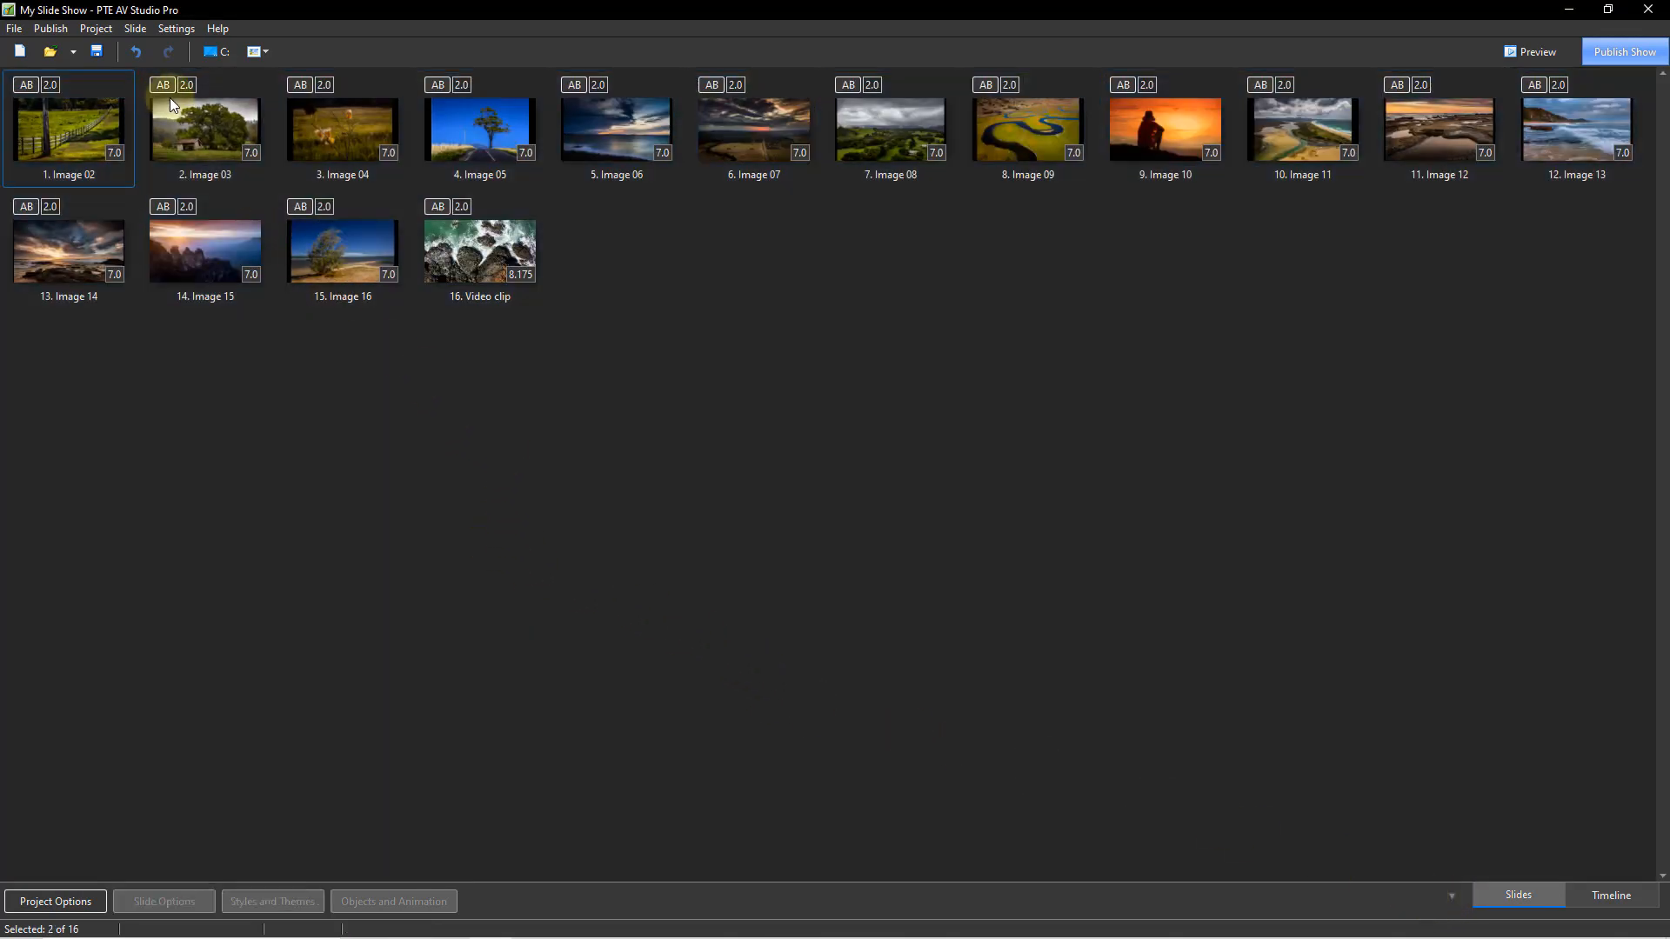
click(265, 52)
drag(179, 79, 202, 80)
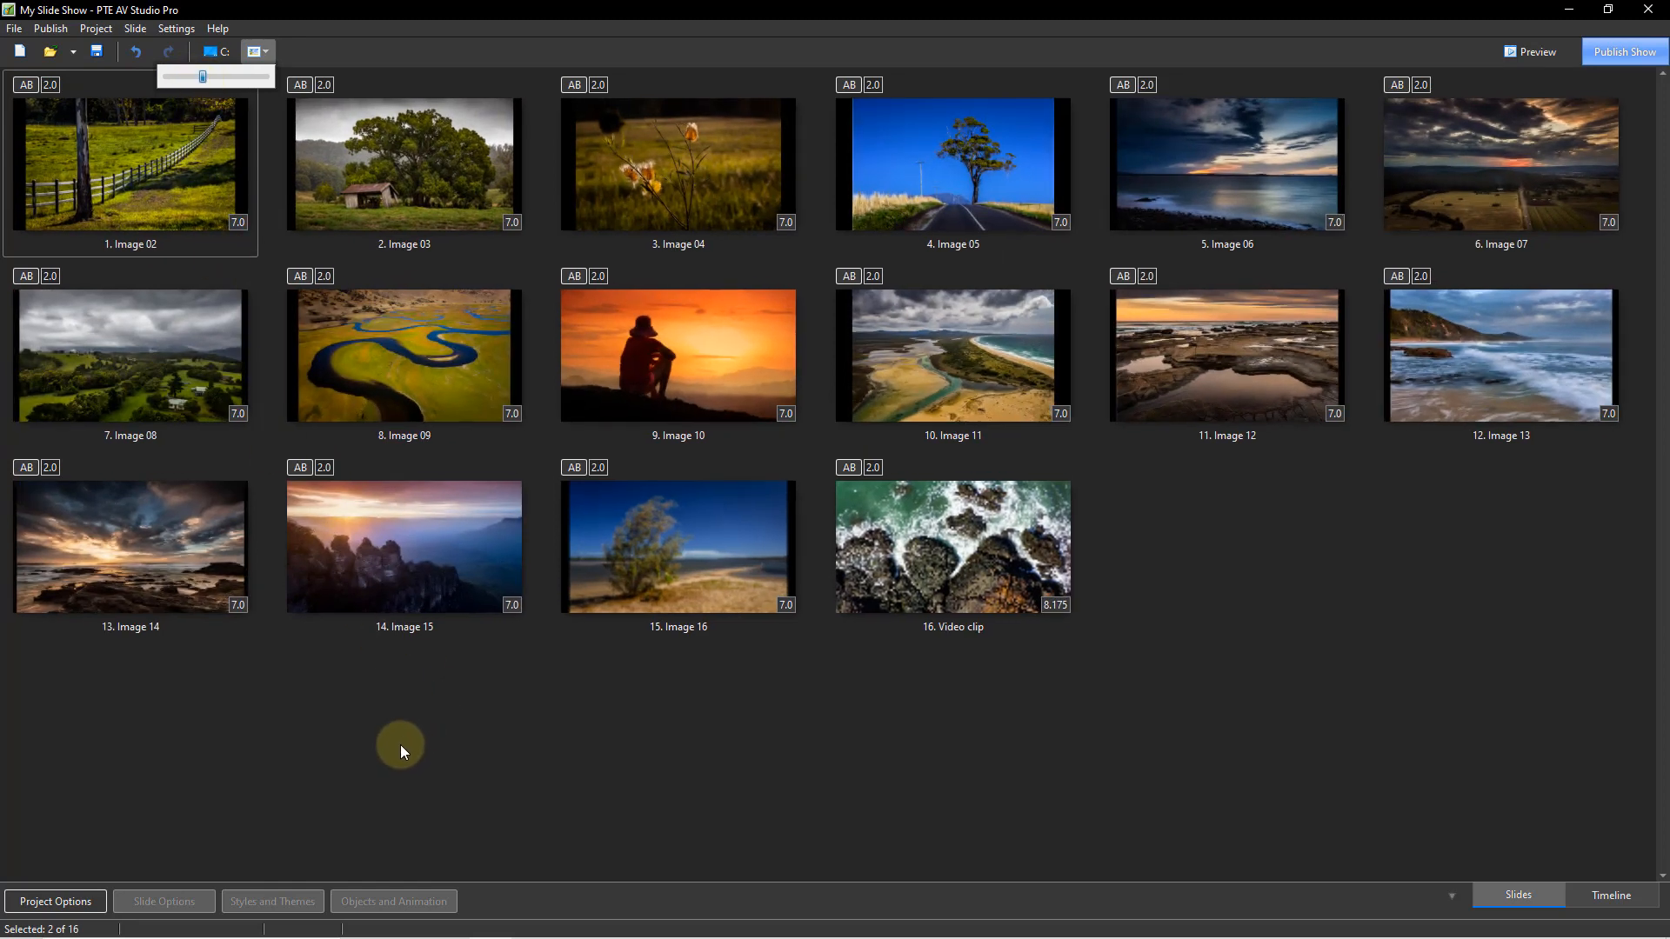
click(535, 760)
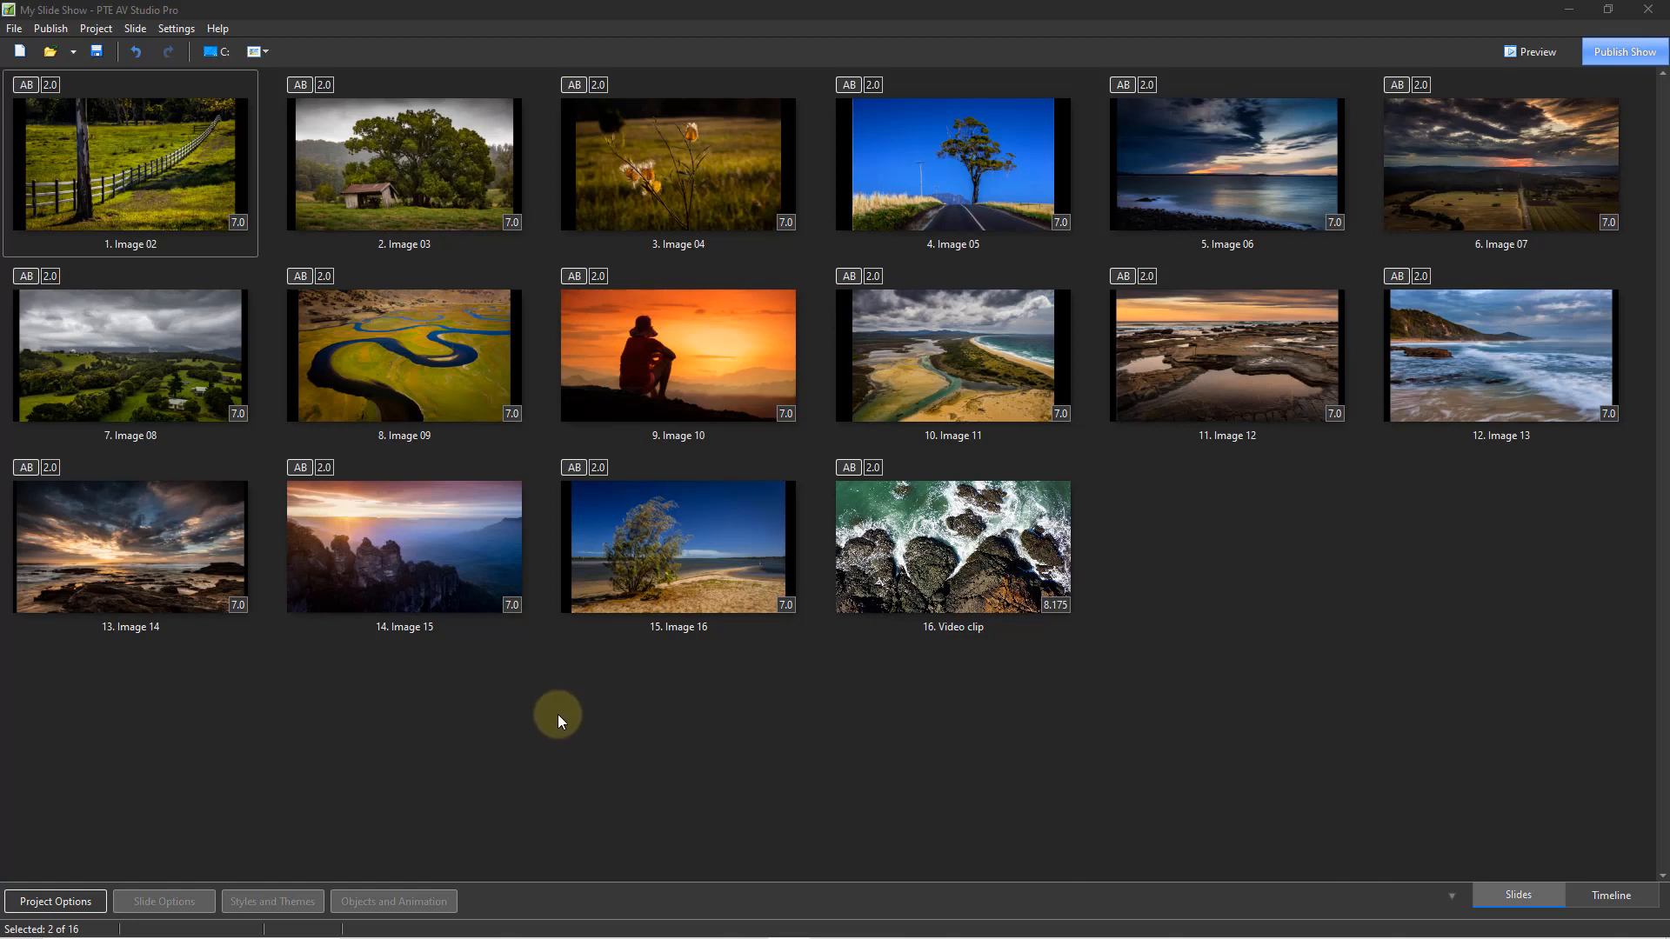
Step: Reorder the slides so Image 10 comes first and Image 15, Image 12 and Image 14 close the show in that order
click(659, 377)
drag(694, 362, 69, 170)
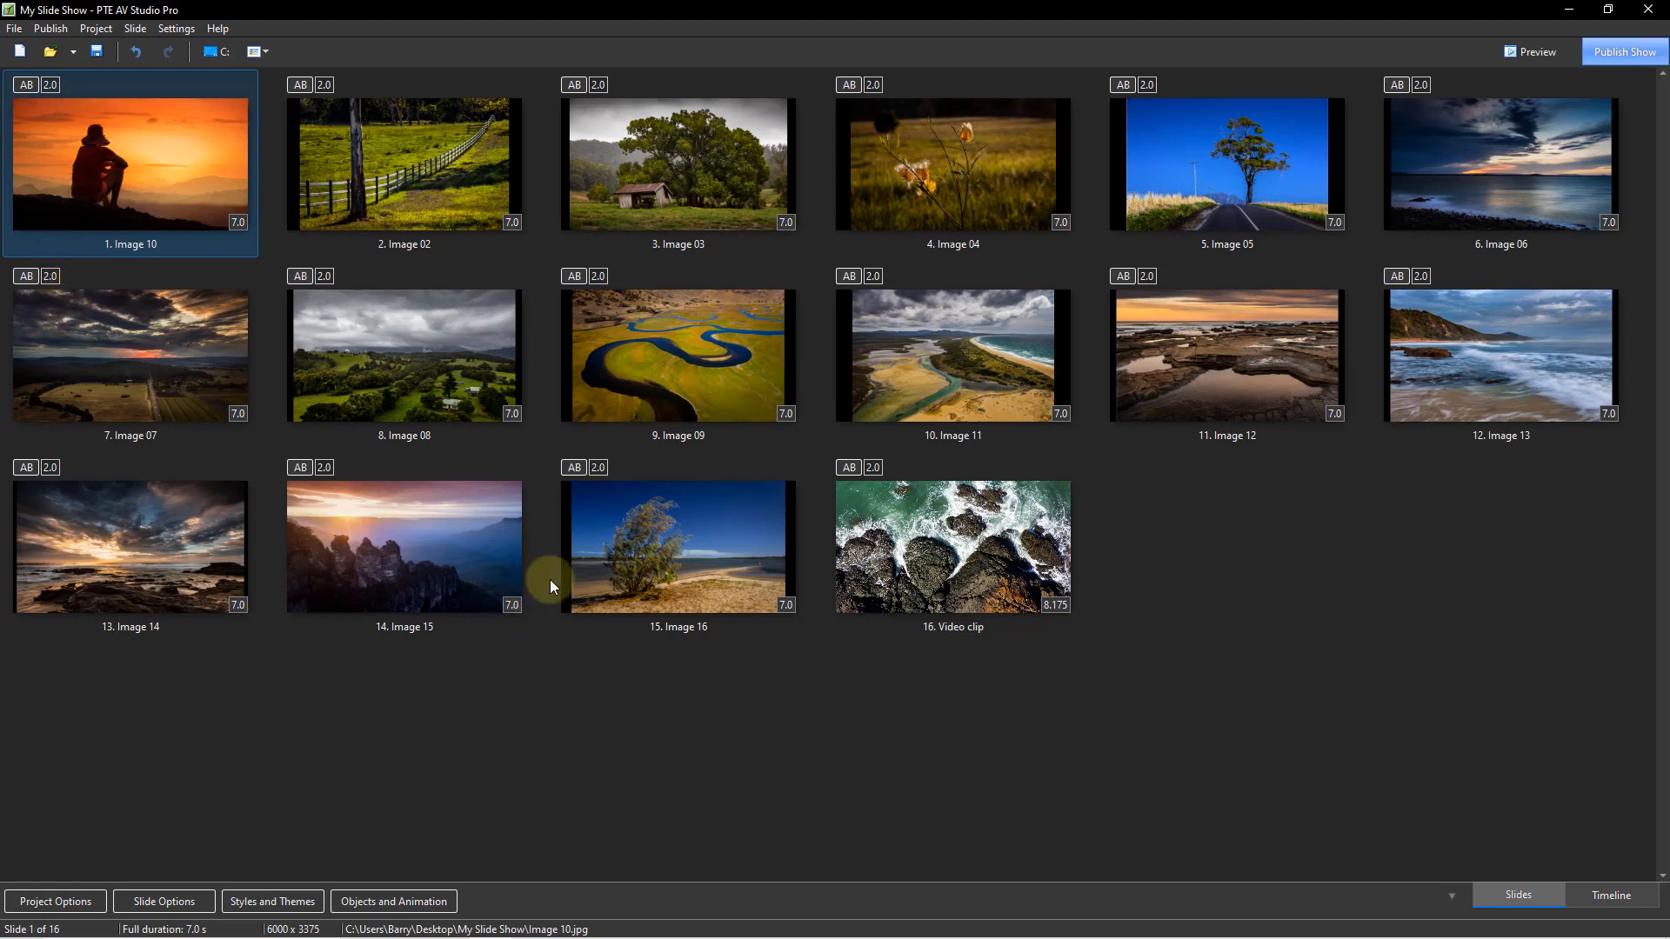
drag(362, 564, 1130, 539)
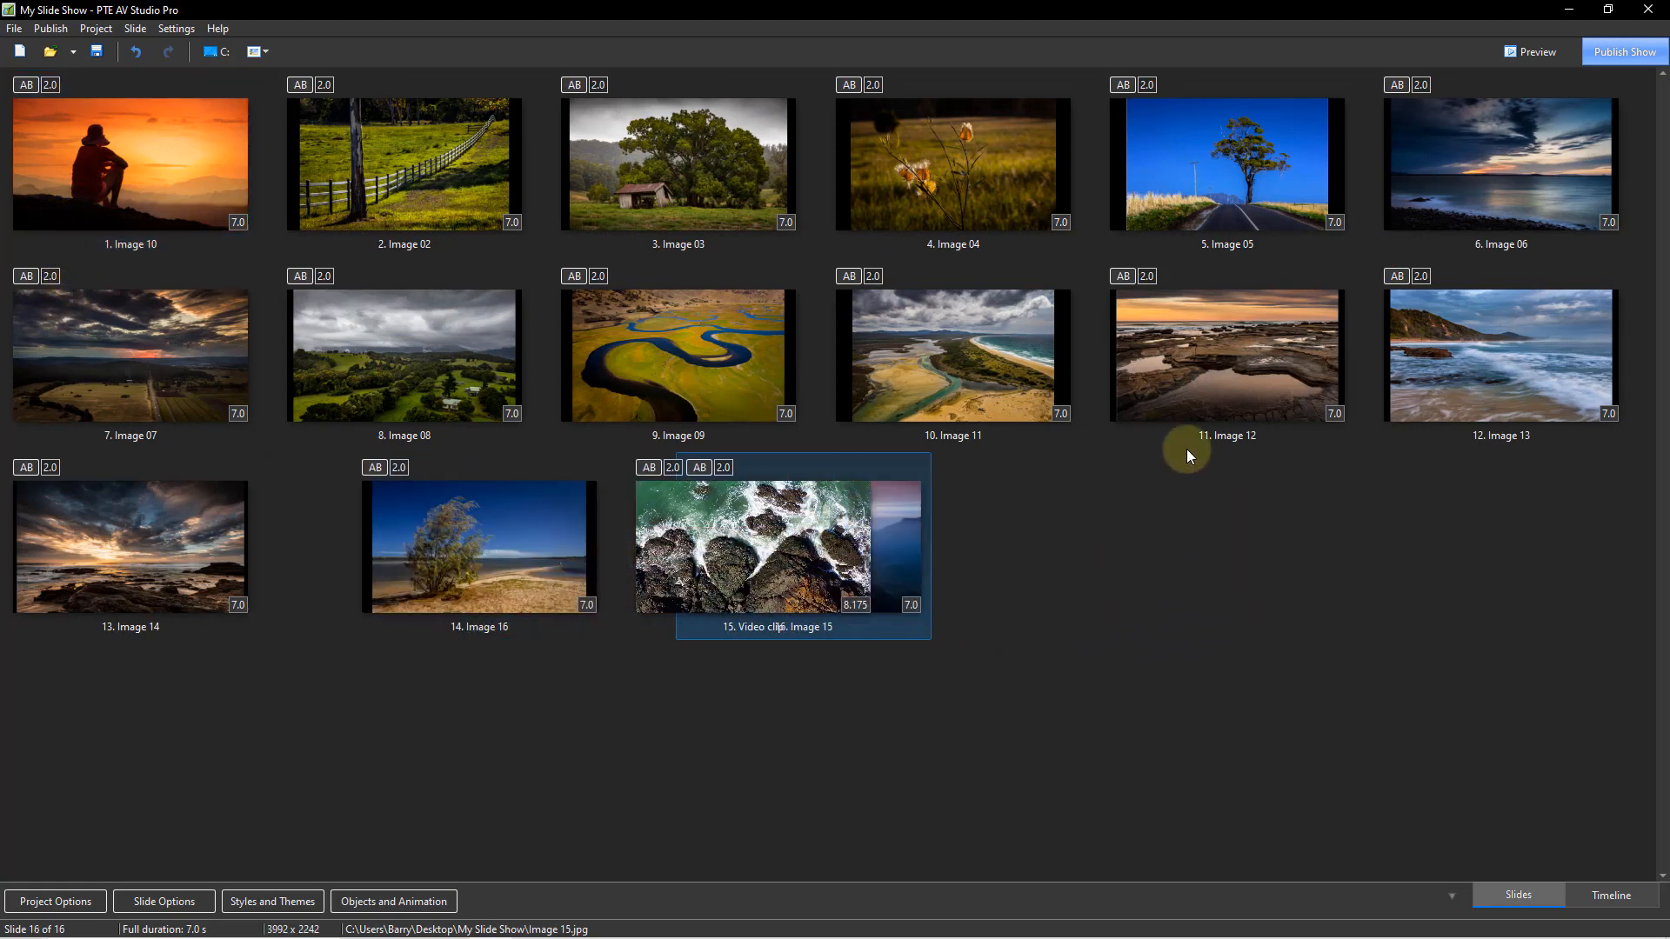
drag(1218, 335, 1166, 582)
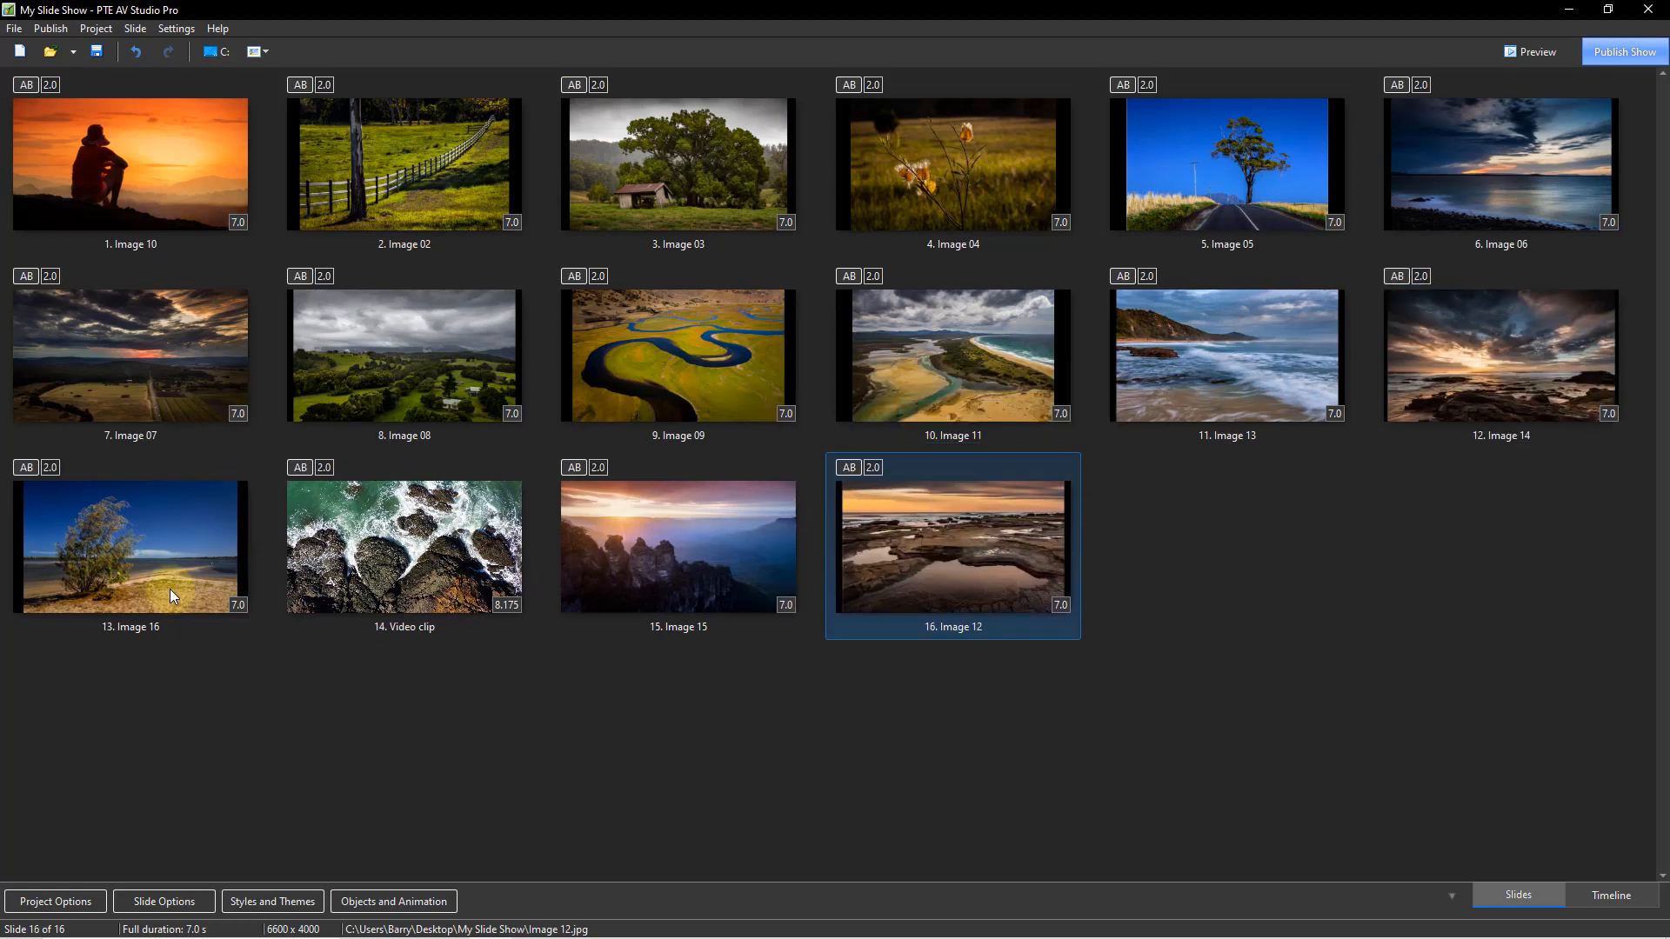
drag(1440, 420, 1146, 696)
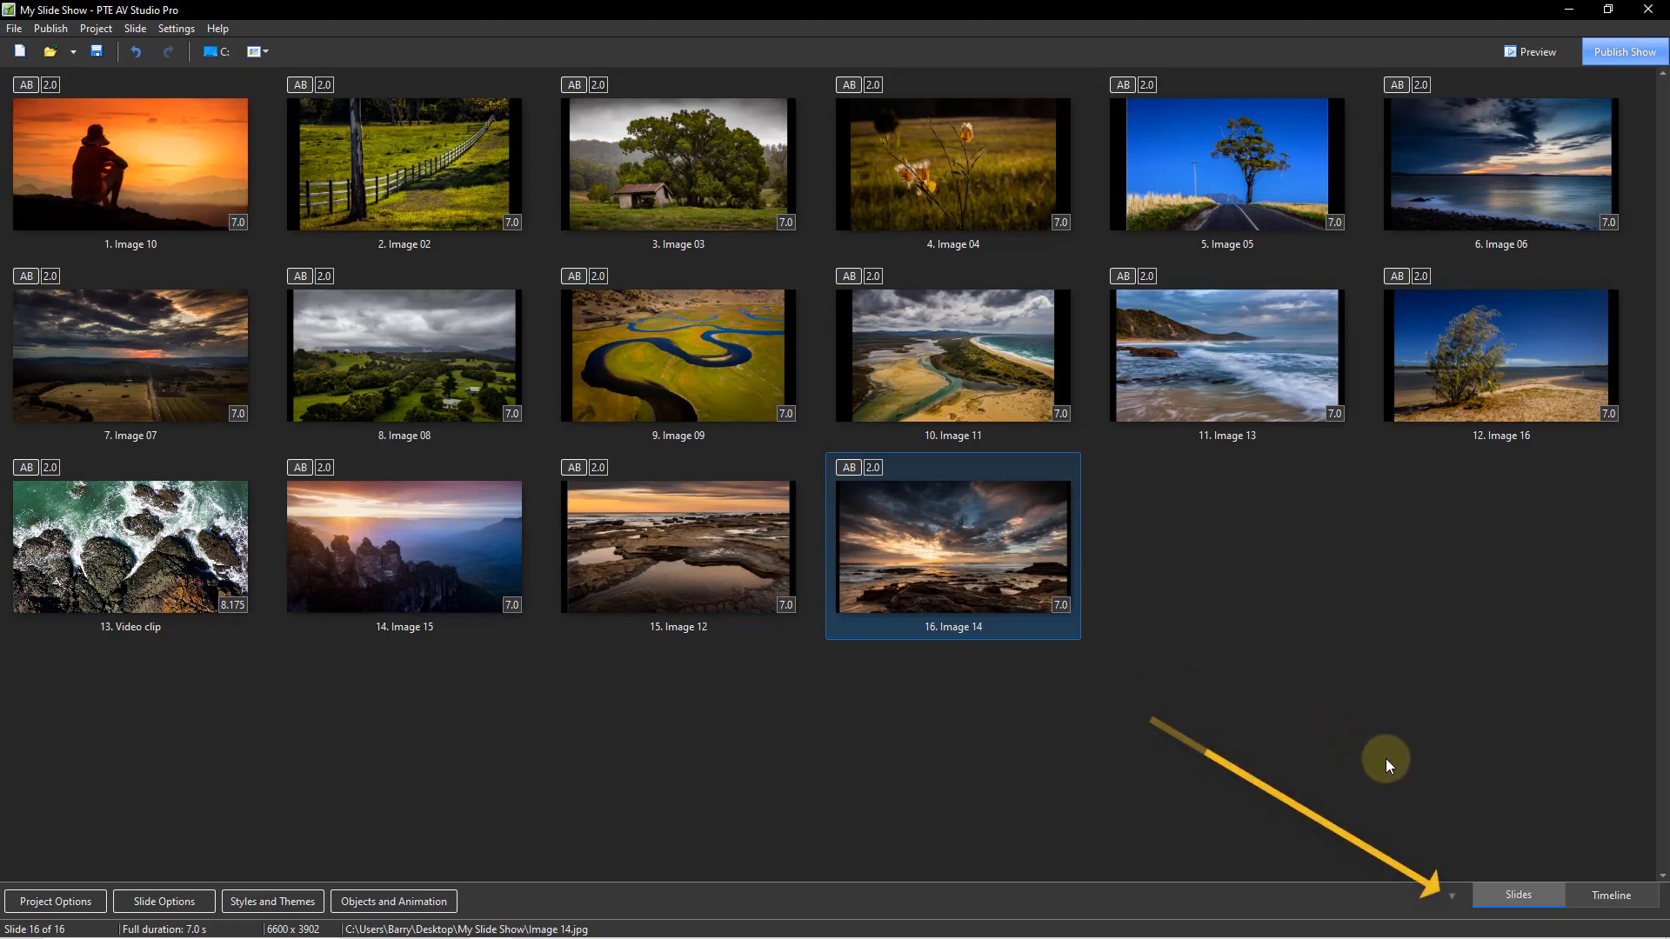
Step: Restore the normal slide list layout and move Image 16 to position 9, just before Image 09
click(1452, 896)
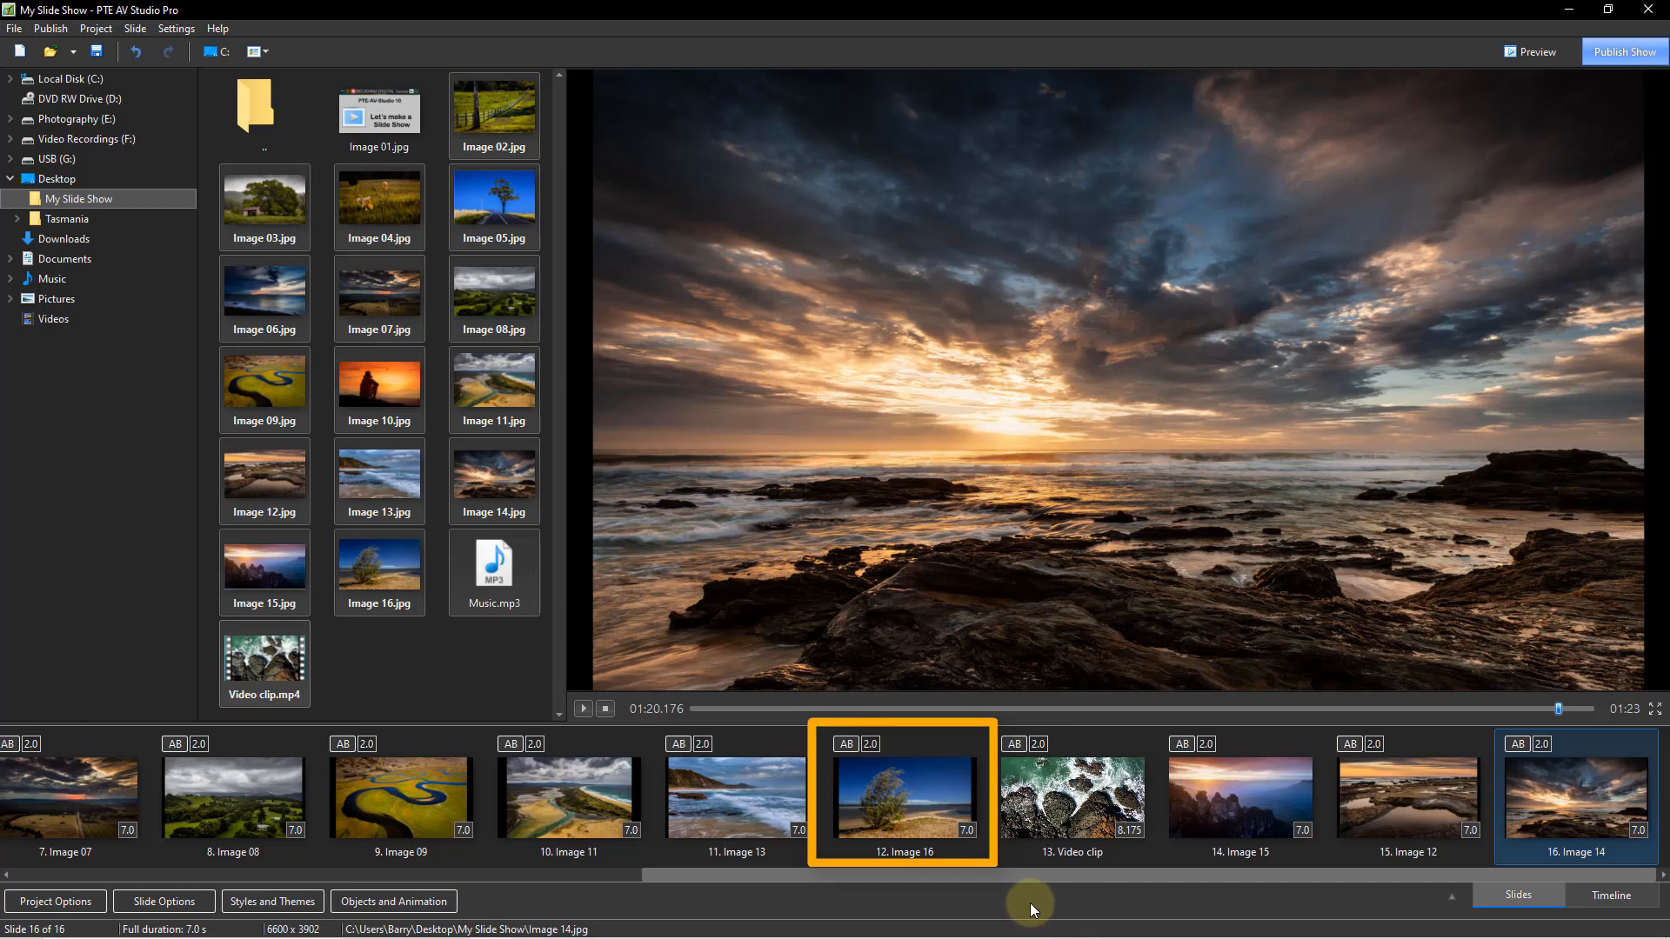
click(923, 808)
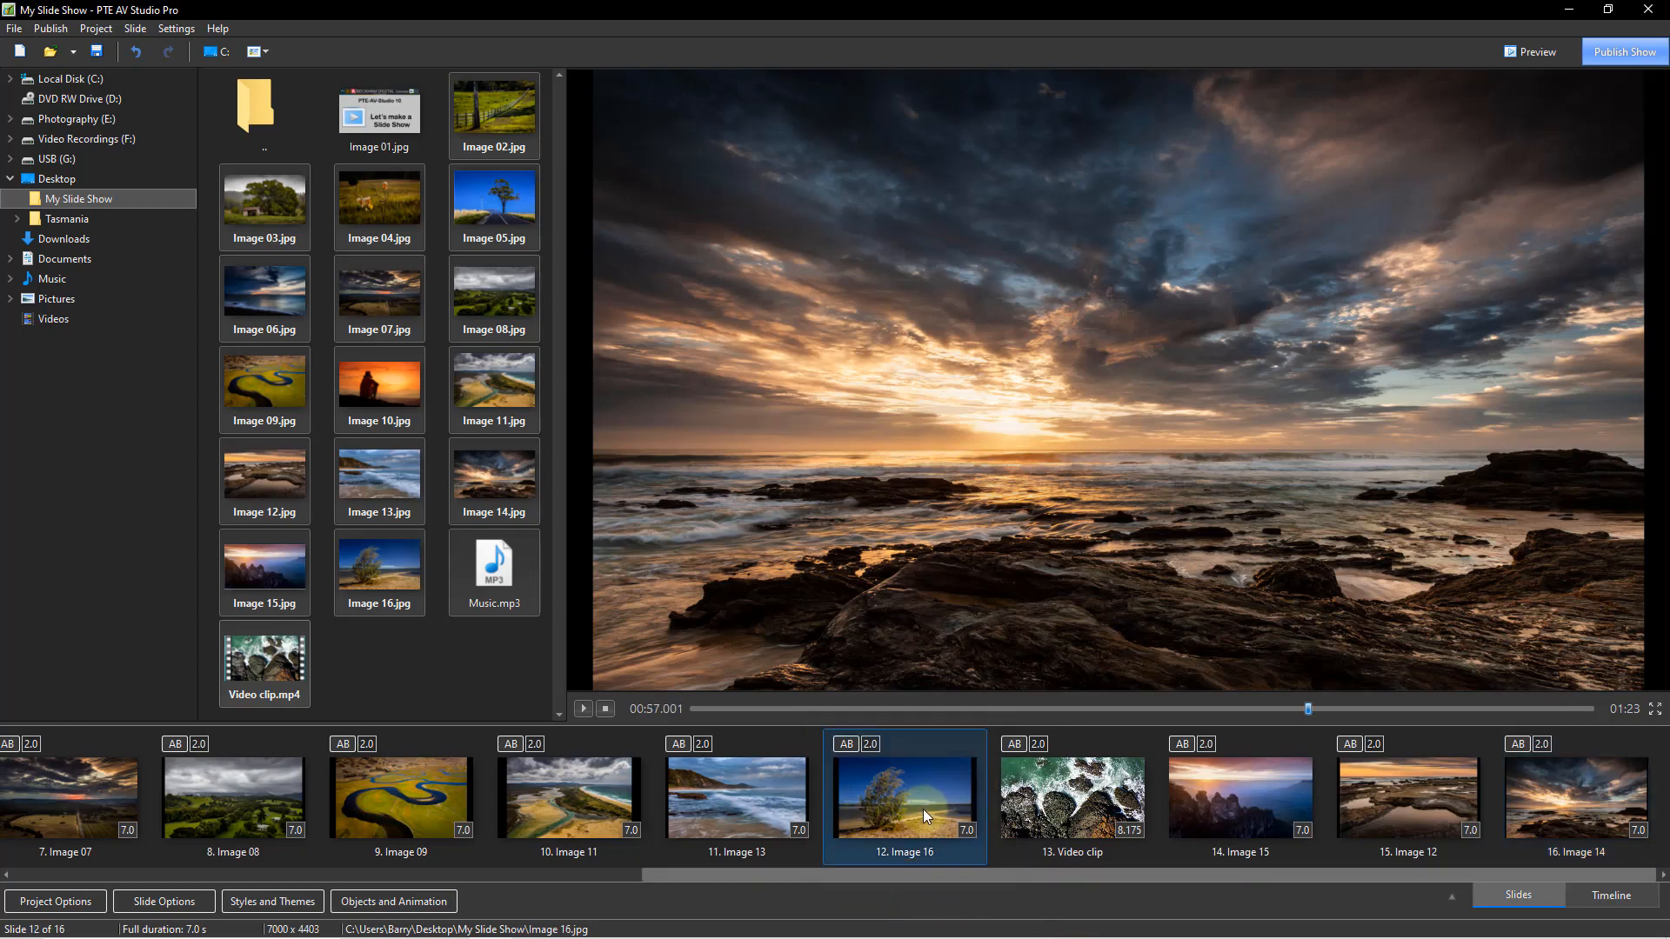
drag(857, 809, 374, 812)
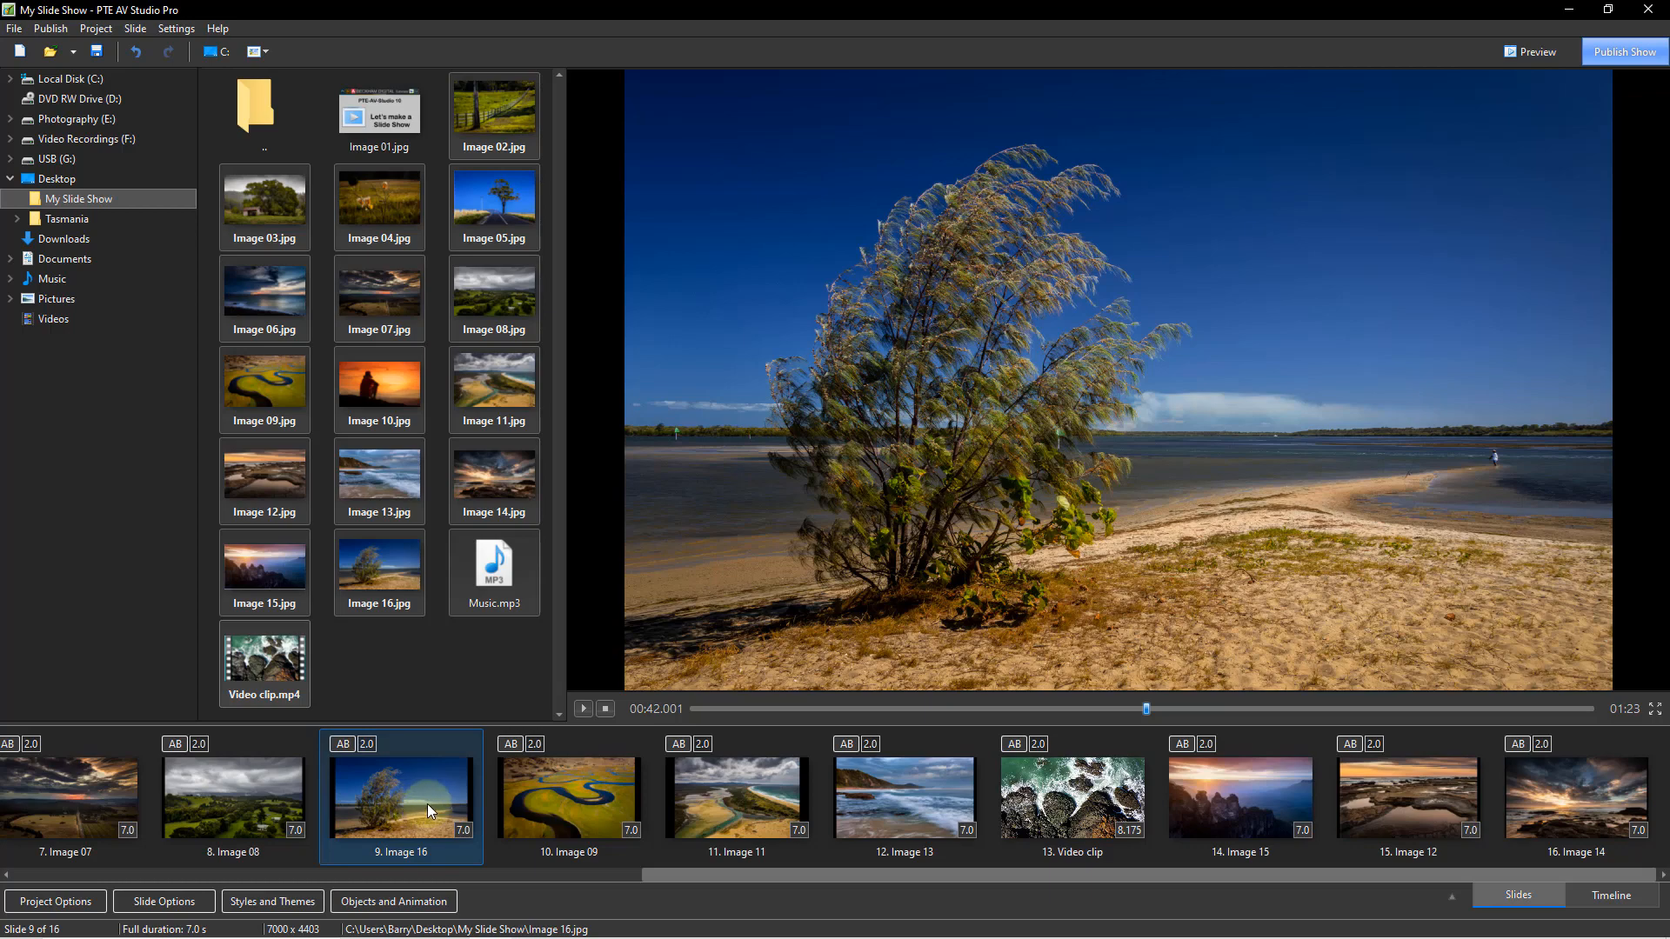
Step: Save the project as "My Slide Show" in the My Slide Show folder on the Desktop
click(14, 28)
click(51, 112)
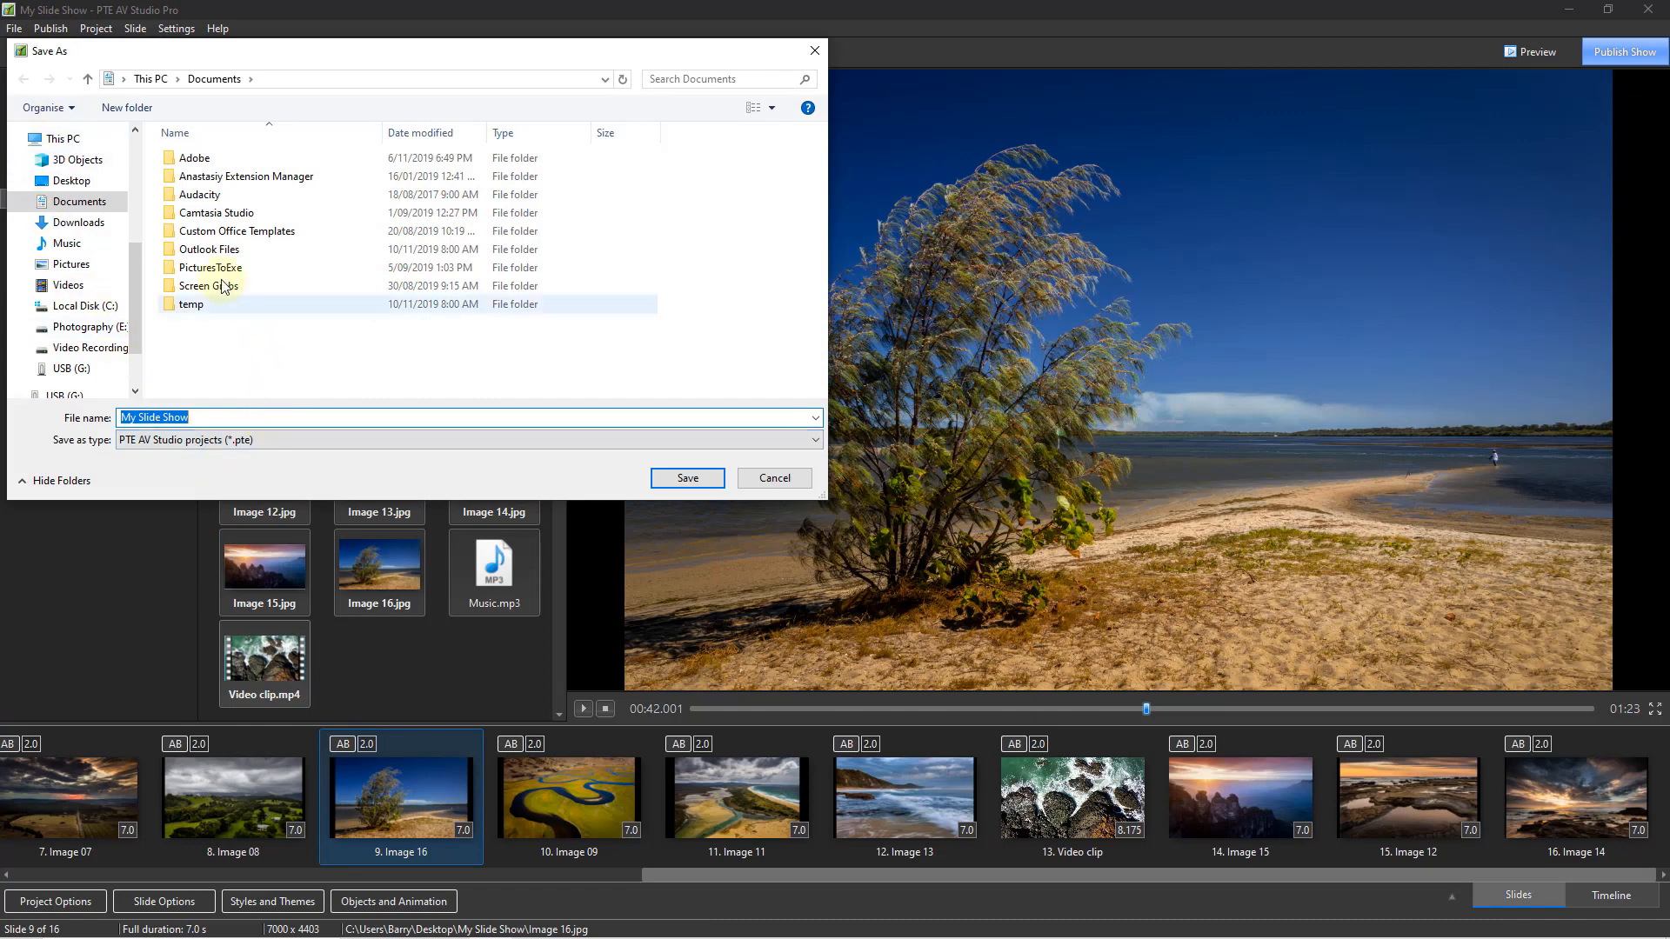
click(71, 180)
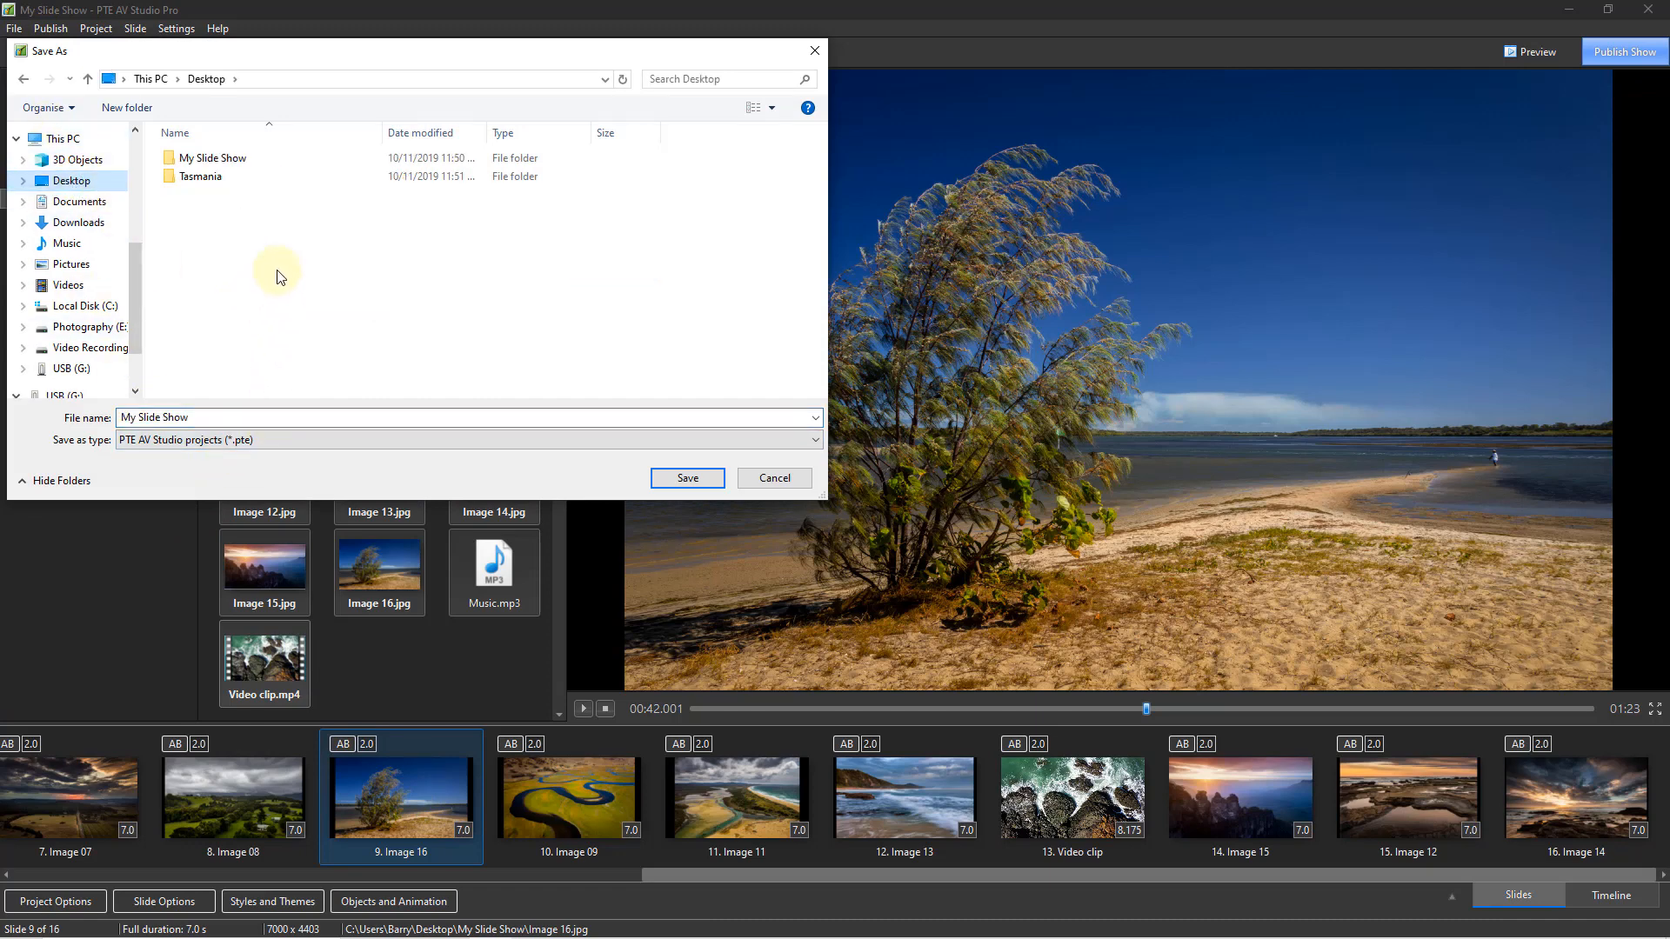
double_click(232, 165)
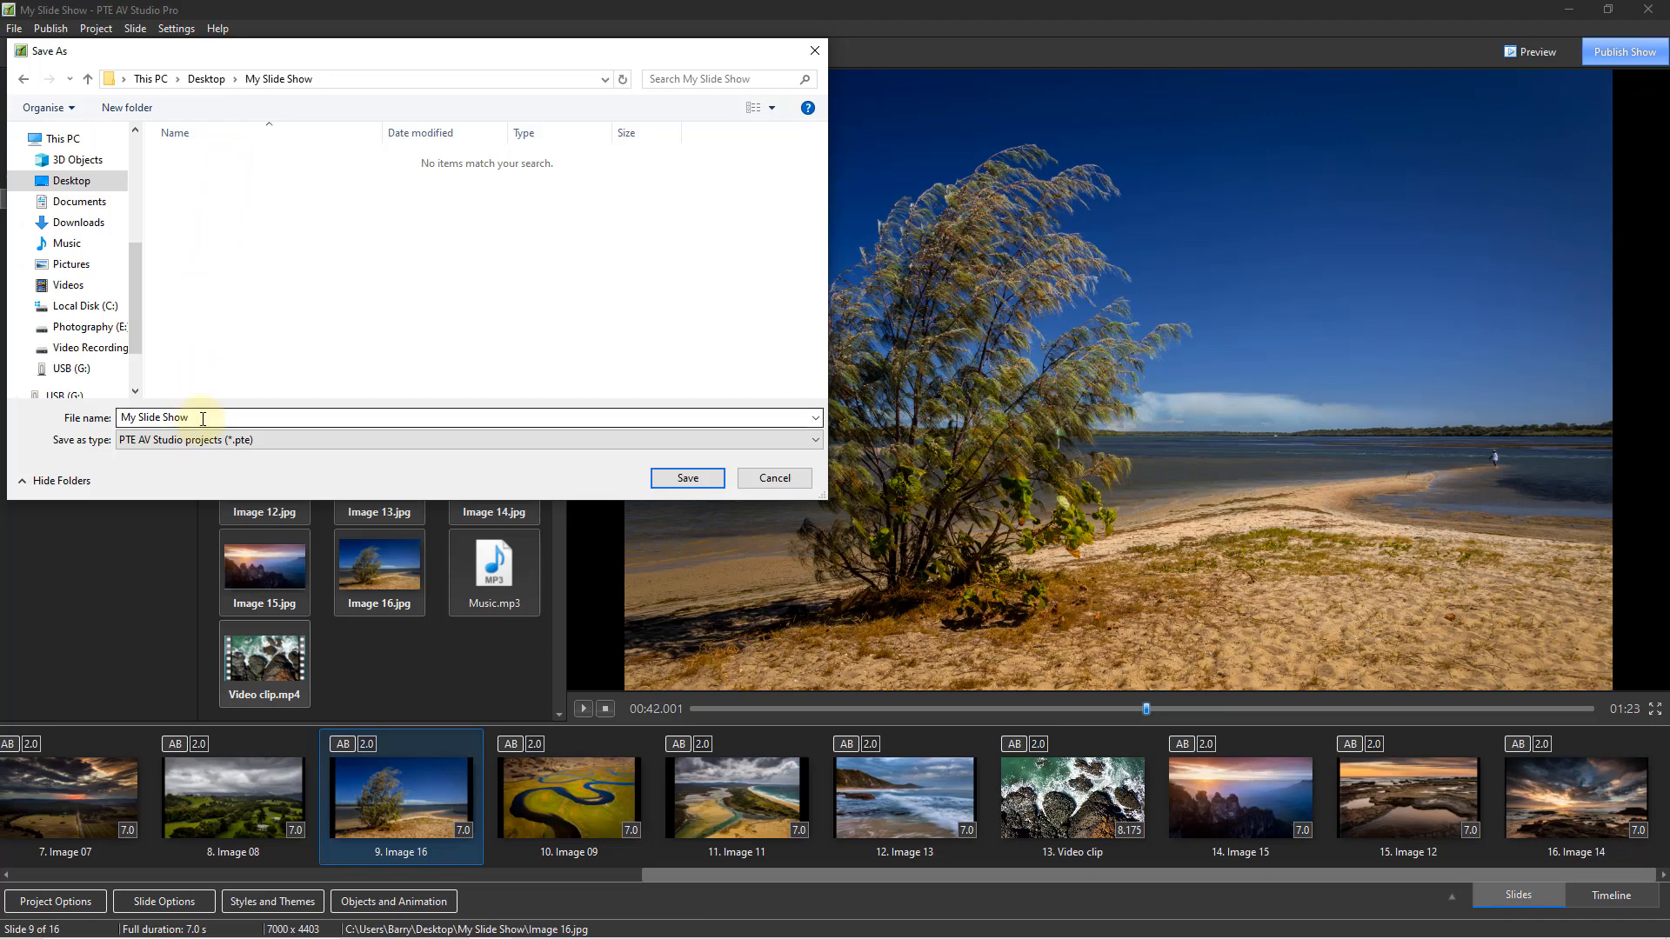
click(669, 481)
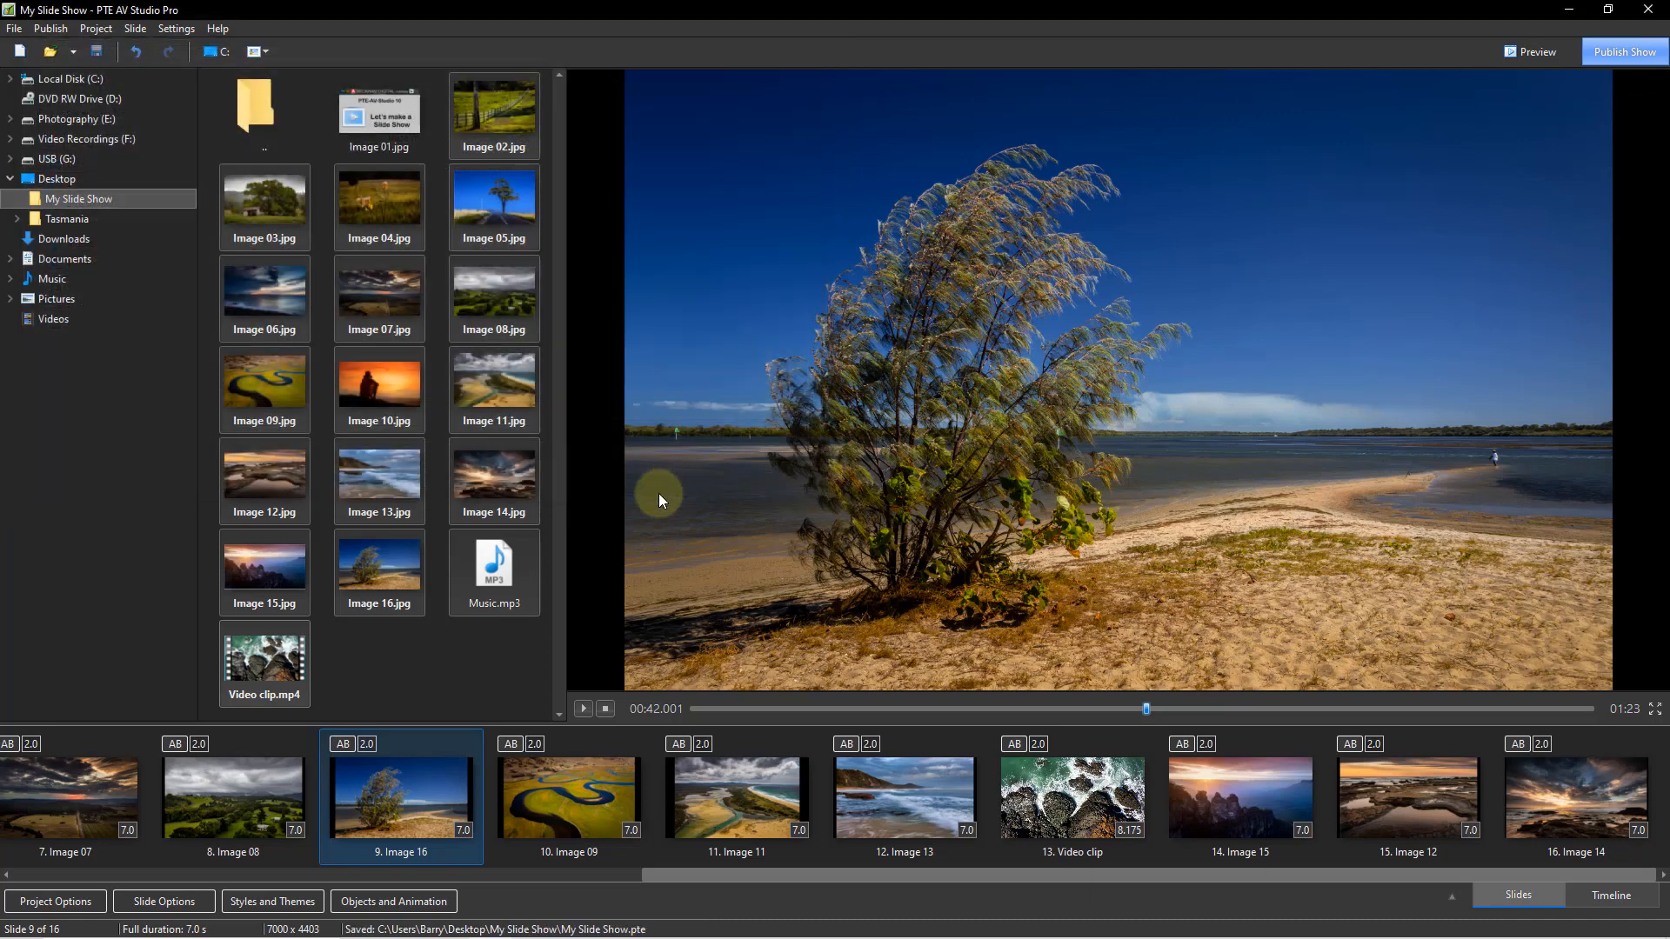
Step: Try enabling the Mosaic and Curling of page global transitions in the project options, and discard the changes
click(405, 789)
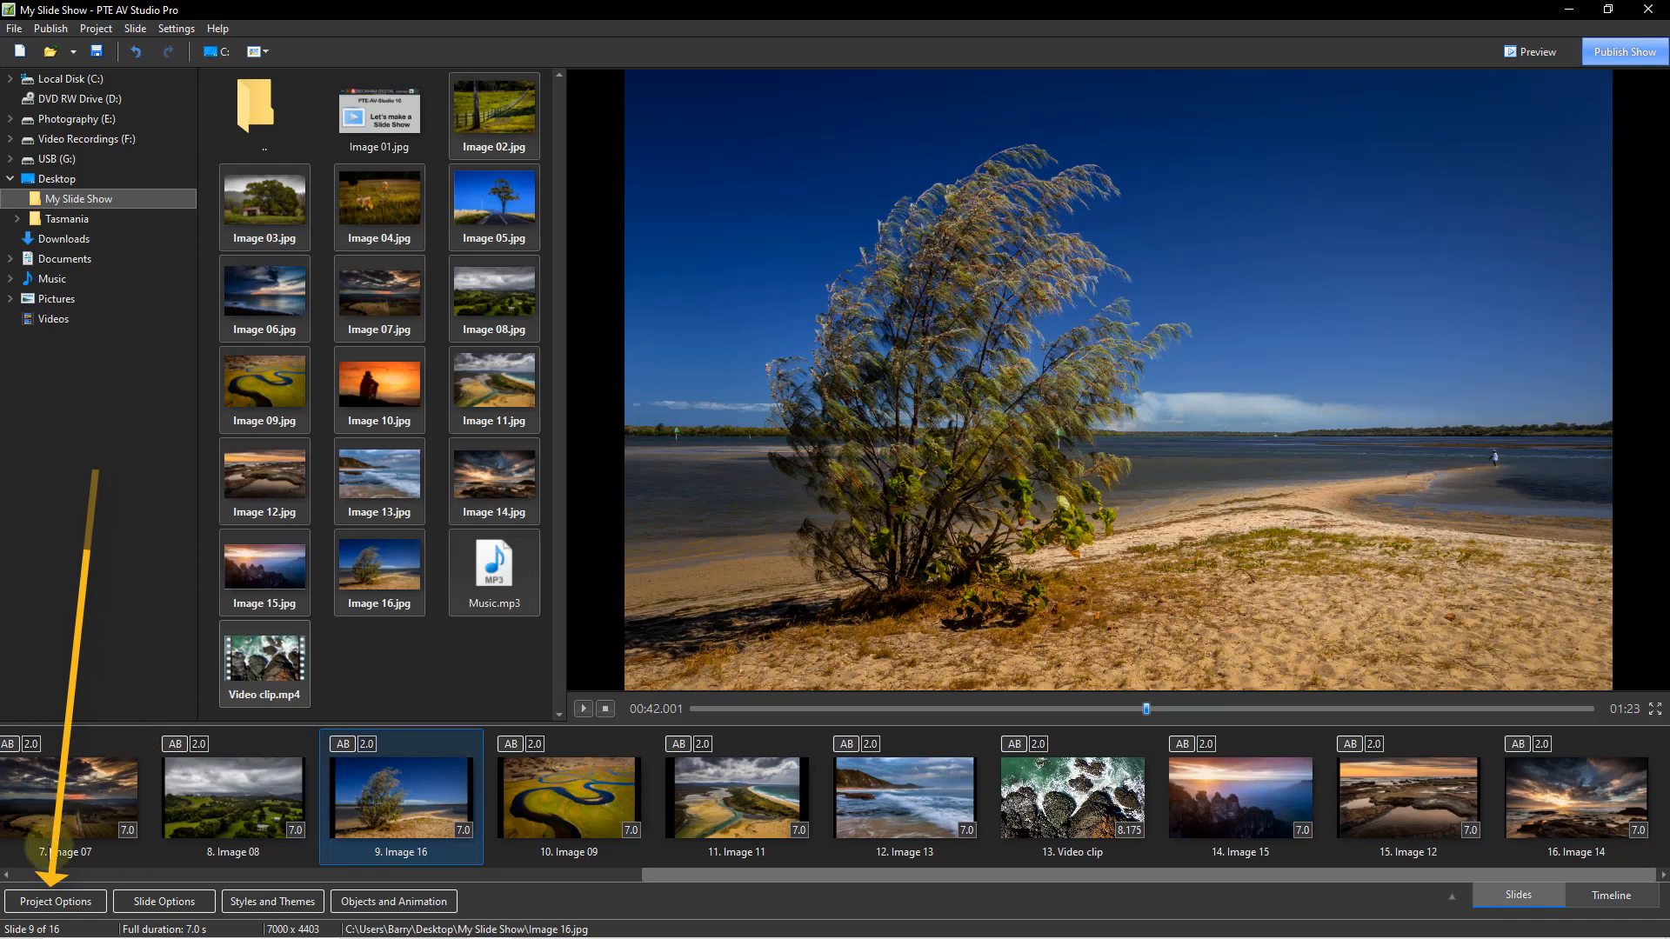
click(56, 902)
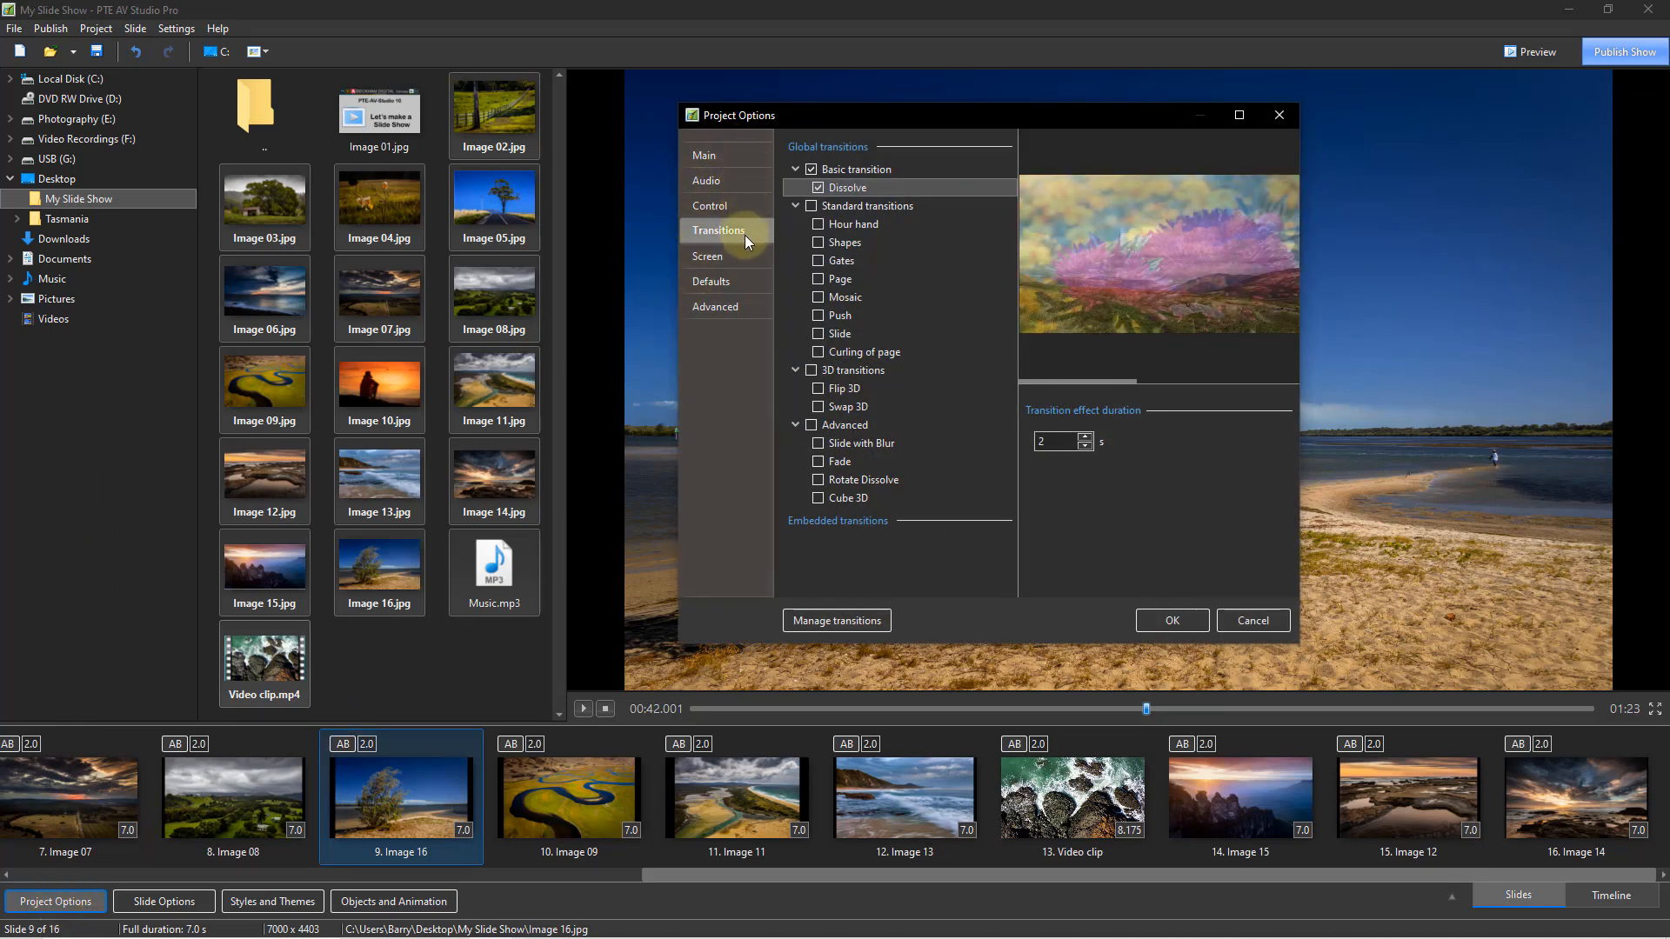
click(819, 301)
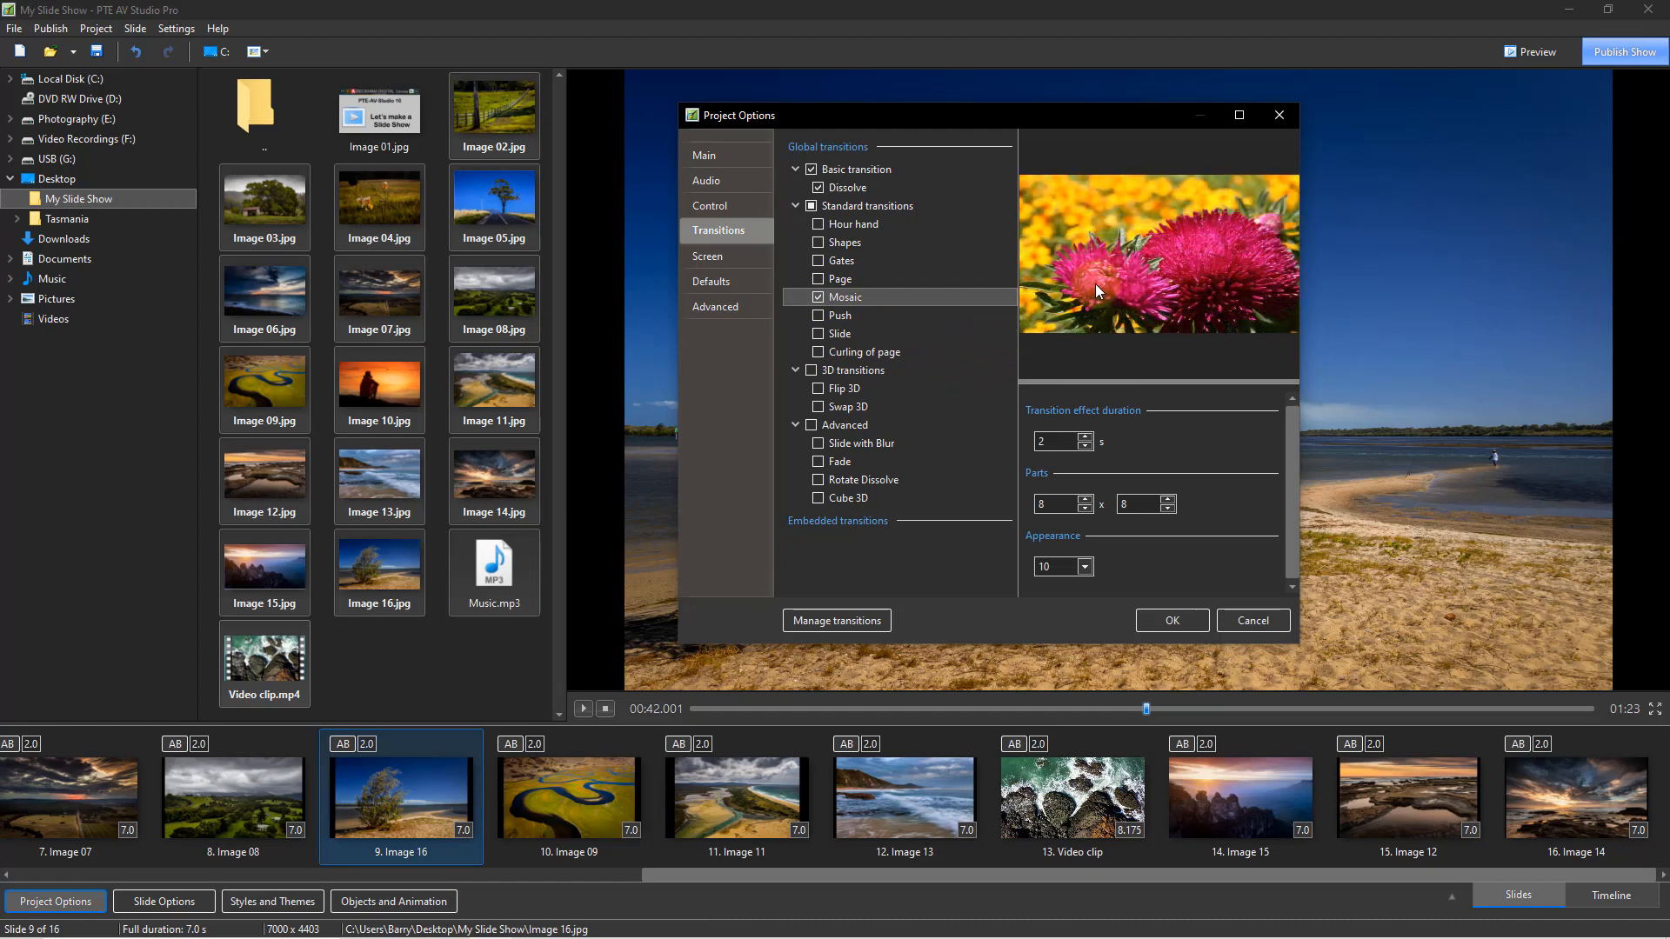
click(818, 351)
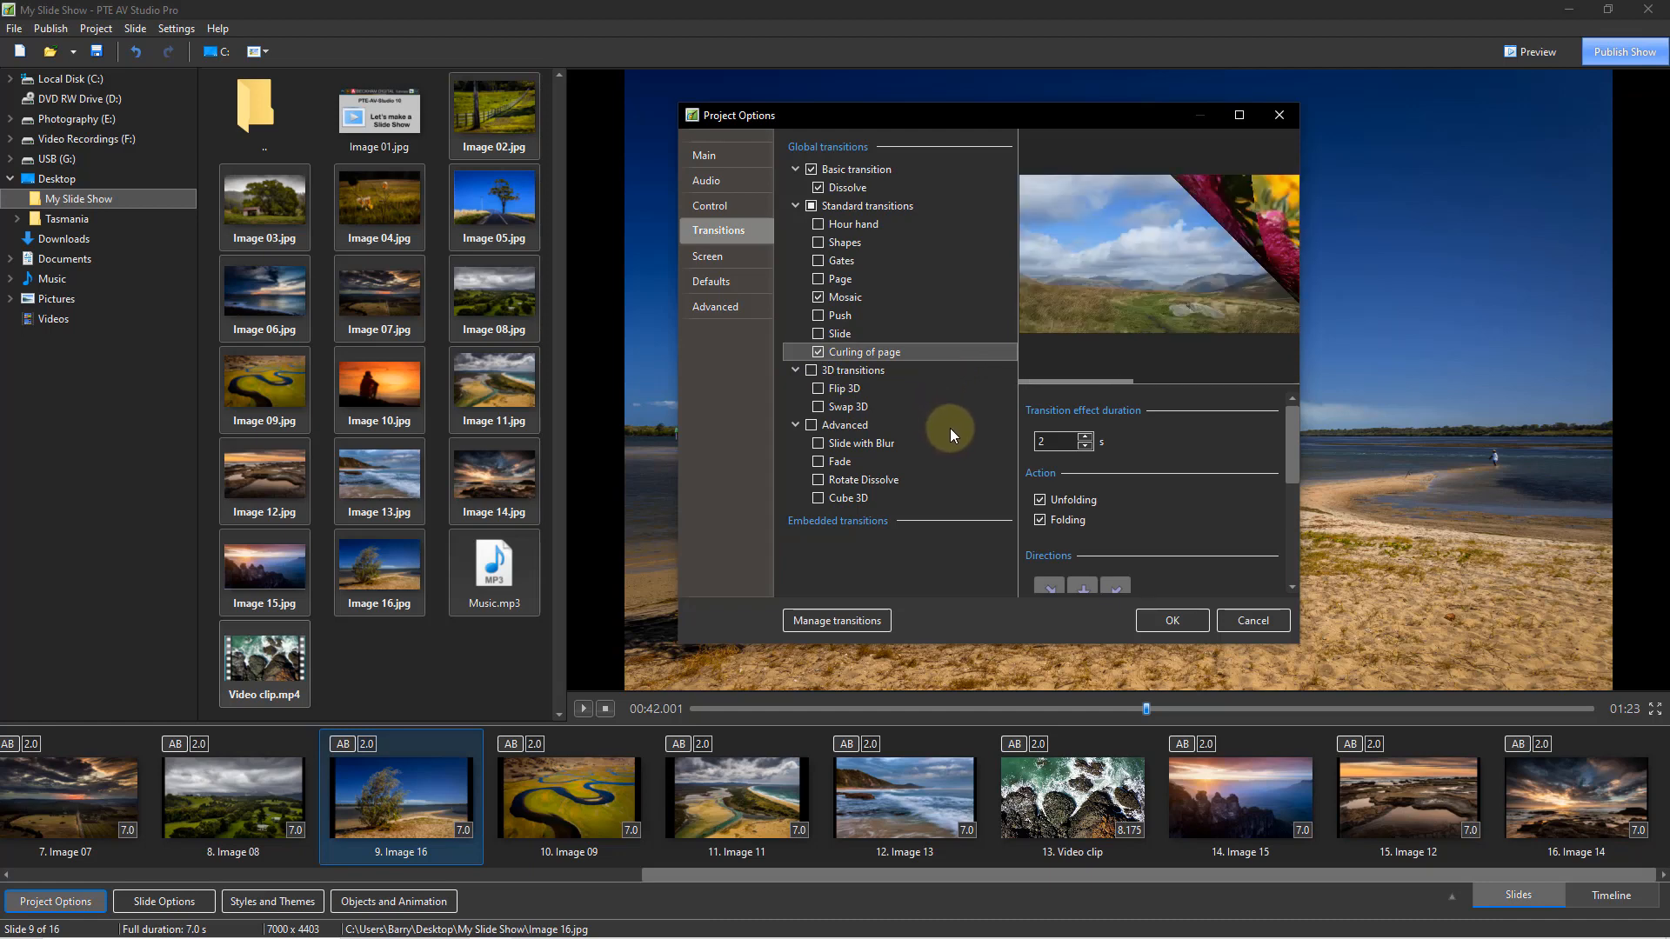
click(1250, 620)
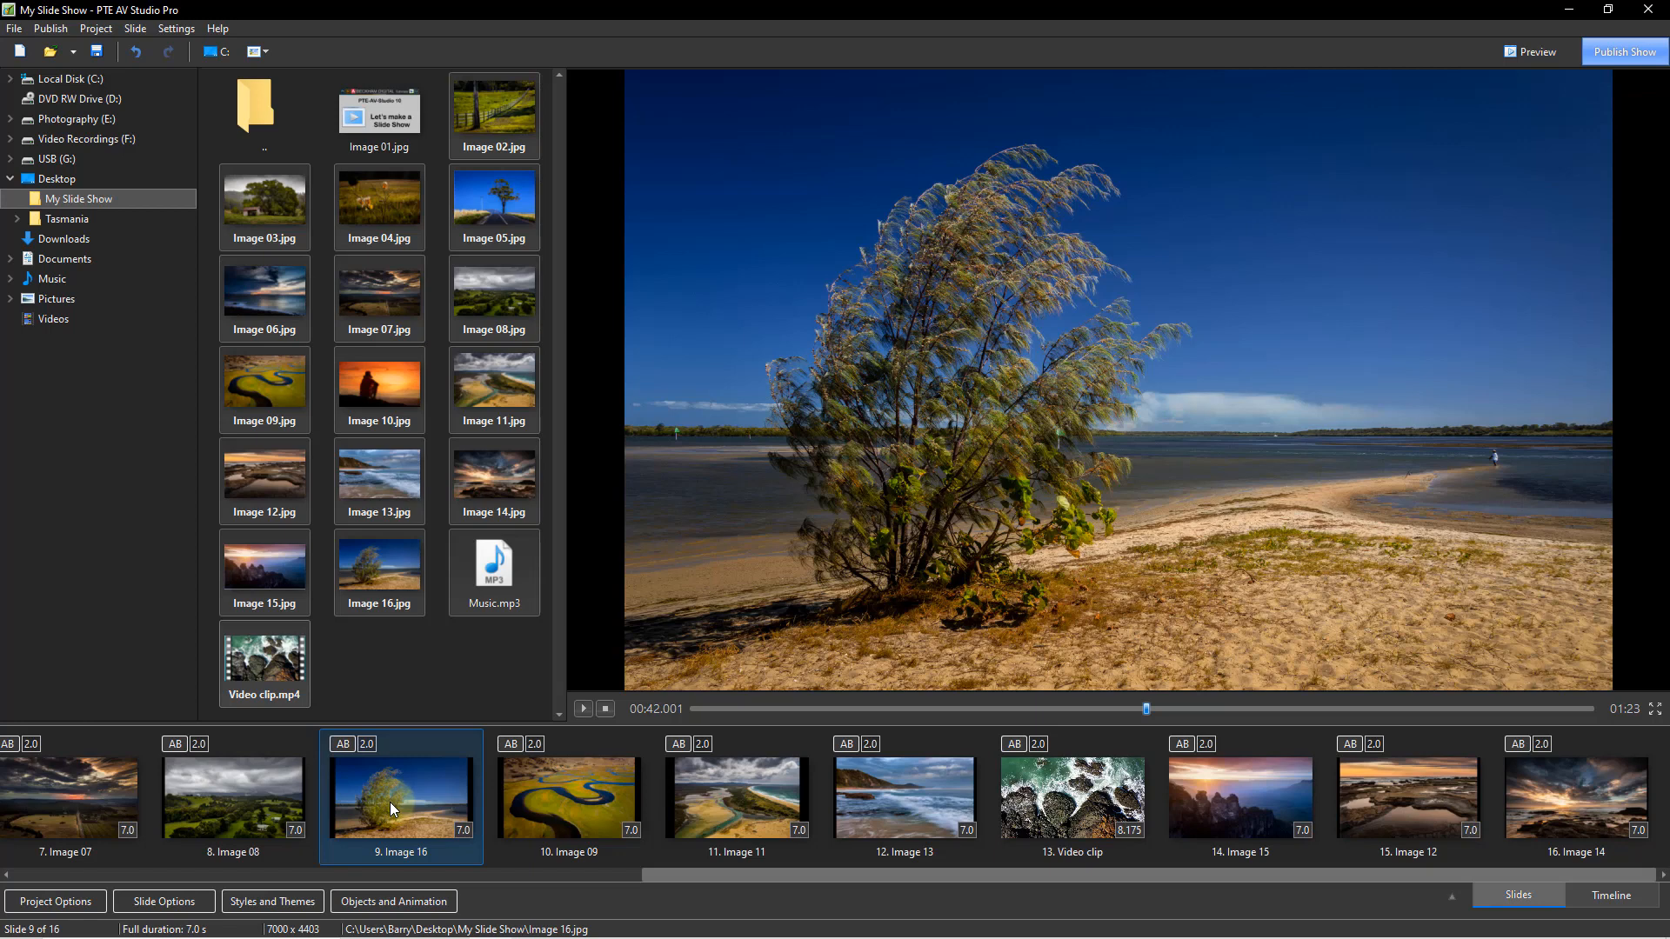
Step: Examine the individual transition choices in the slide options for slide 11, Image 11
click(728, 796)
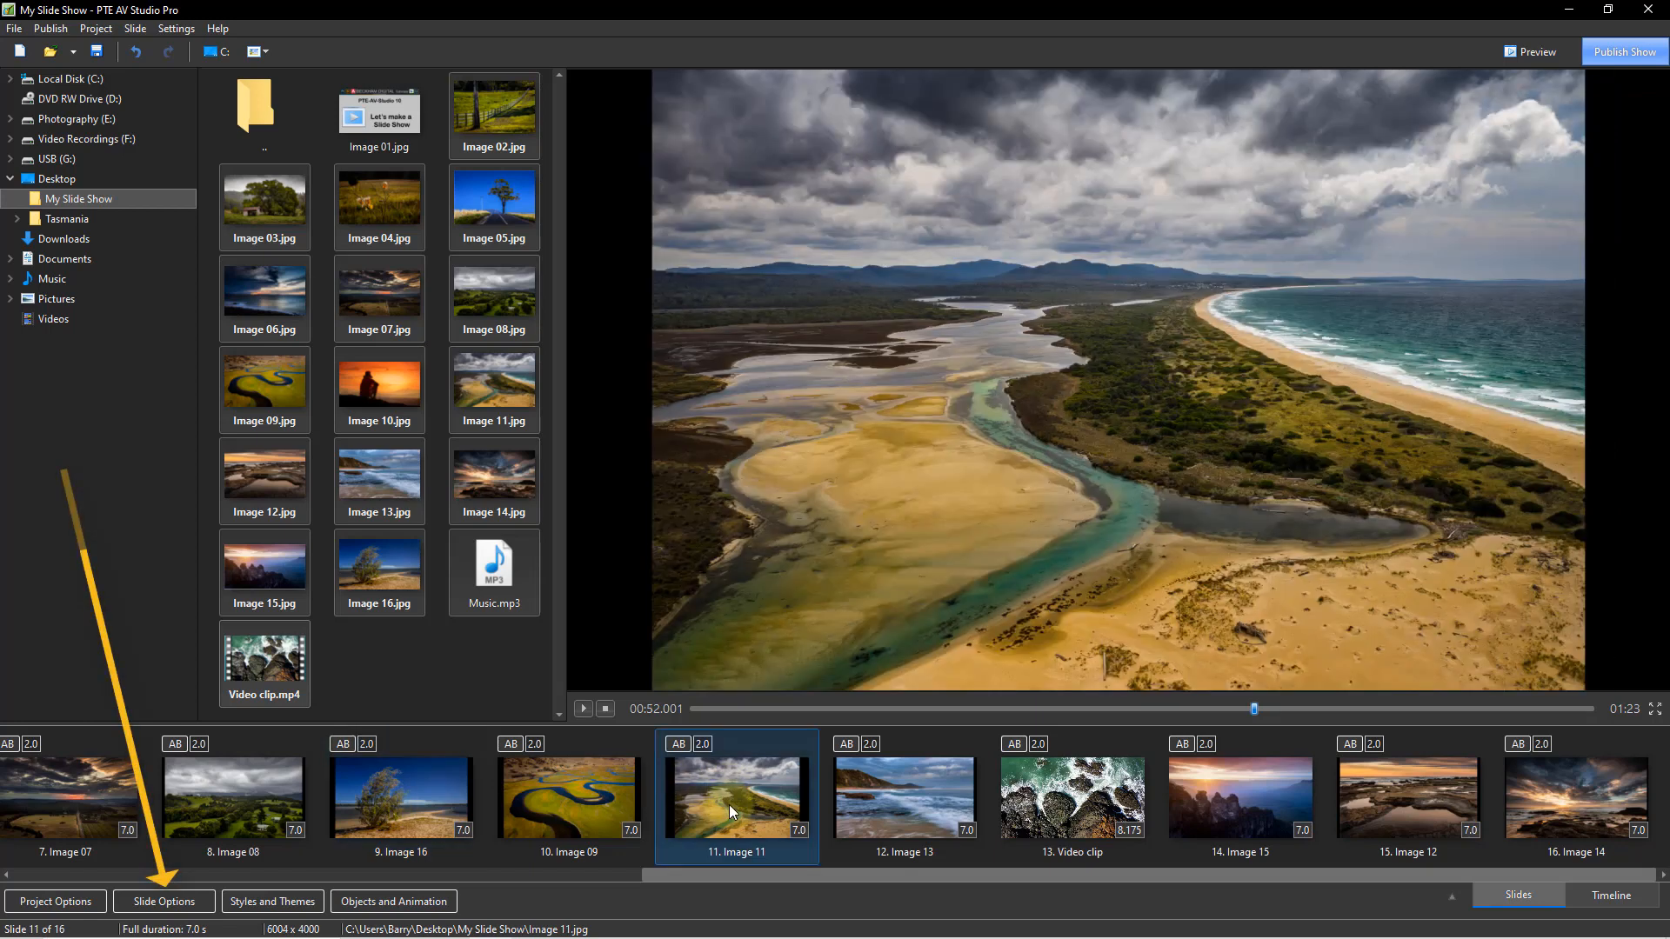
click(160, 901)
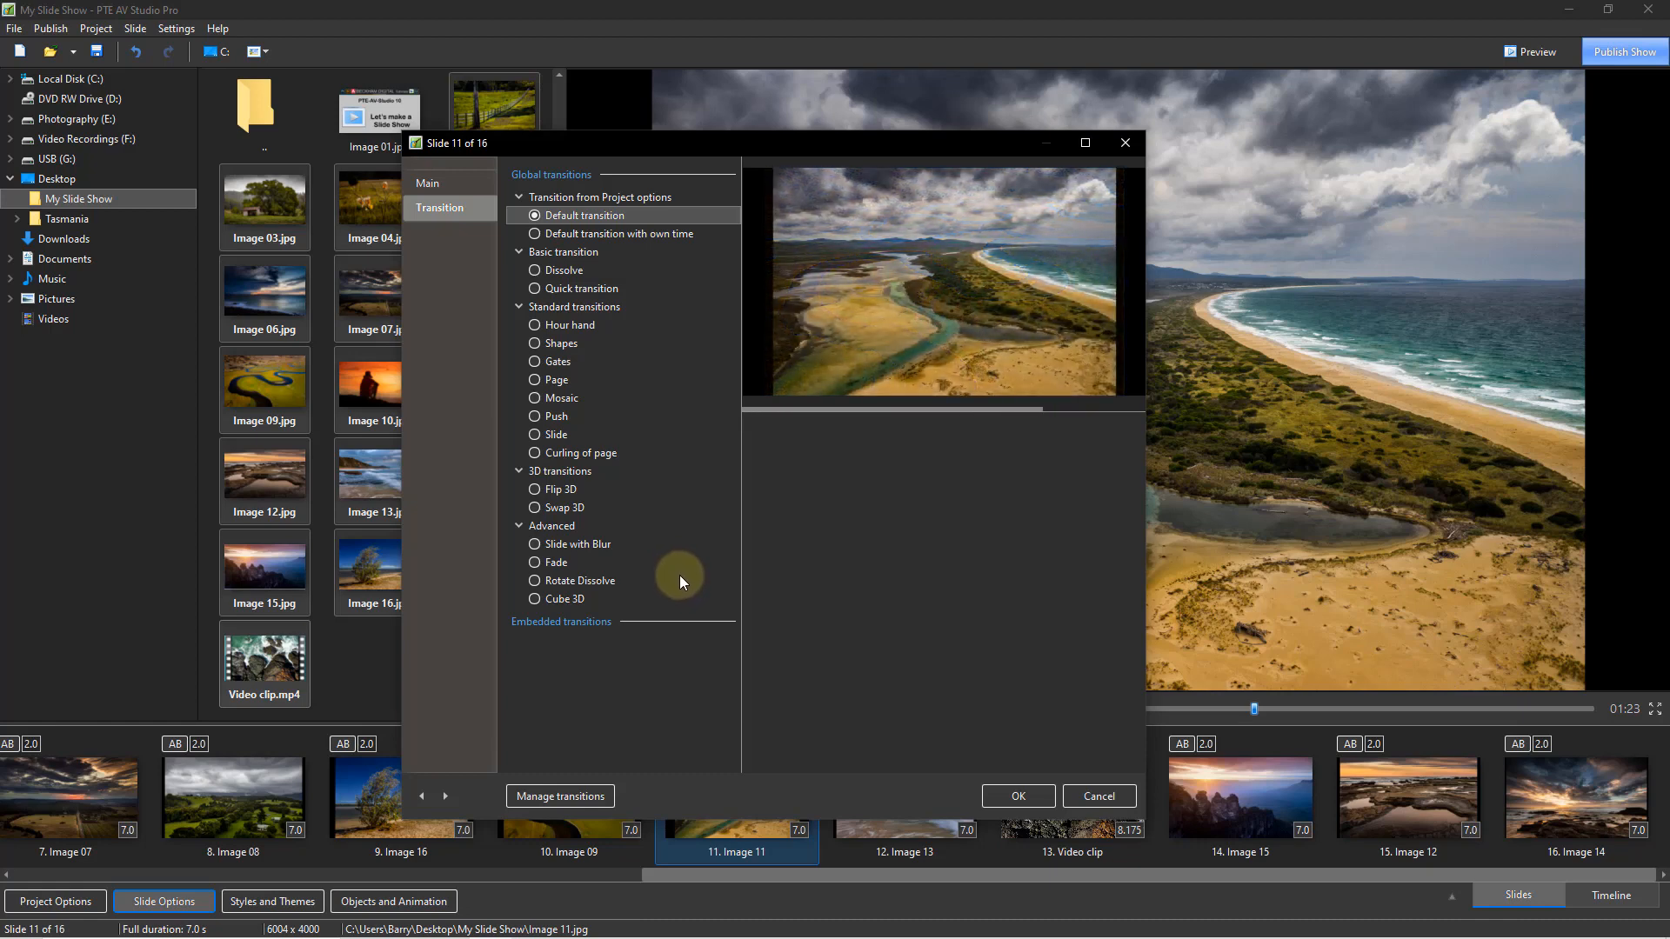
click(1096, 795)
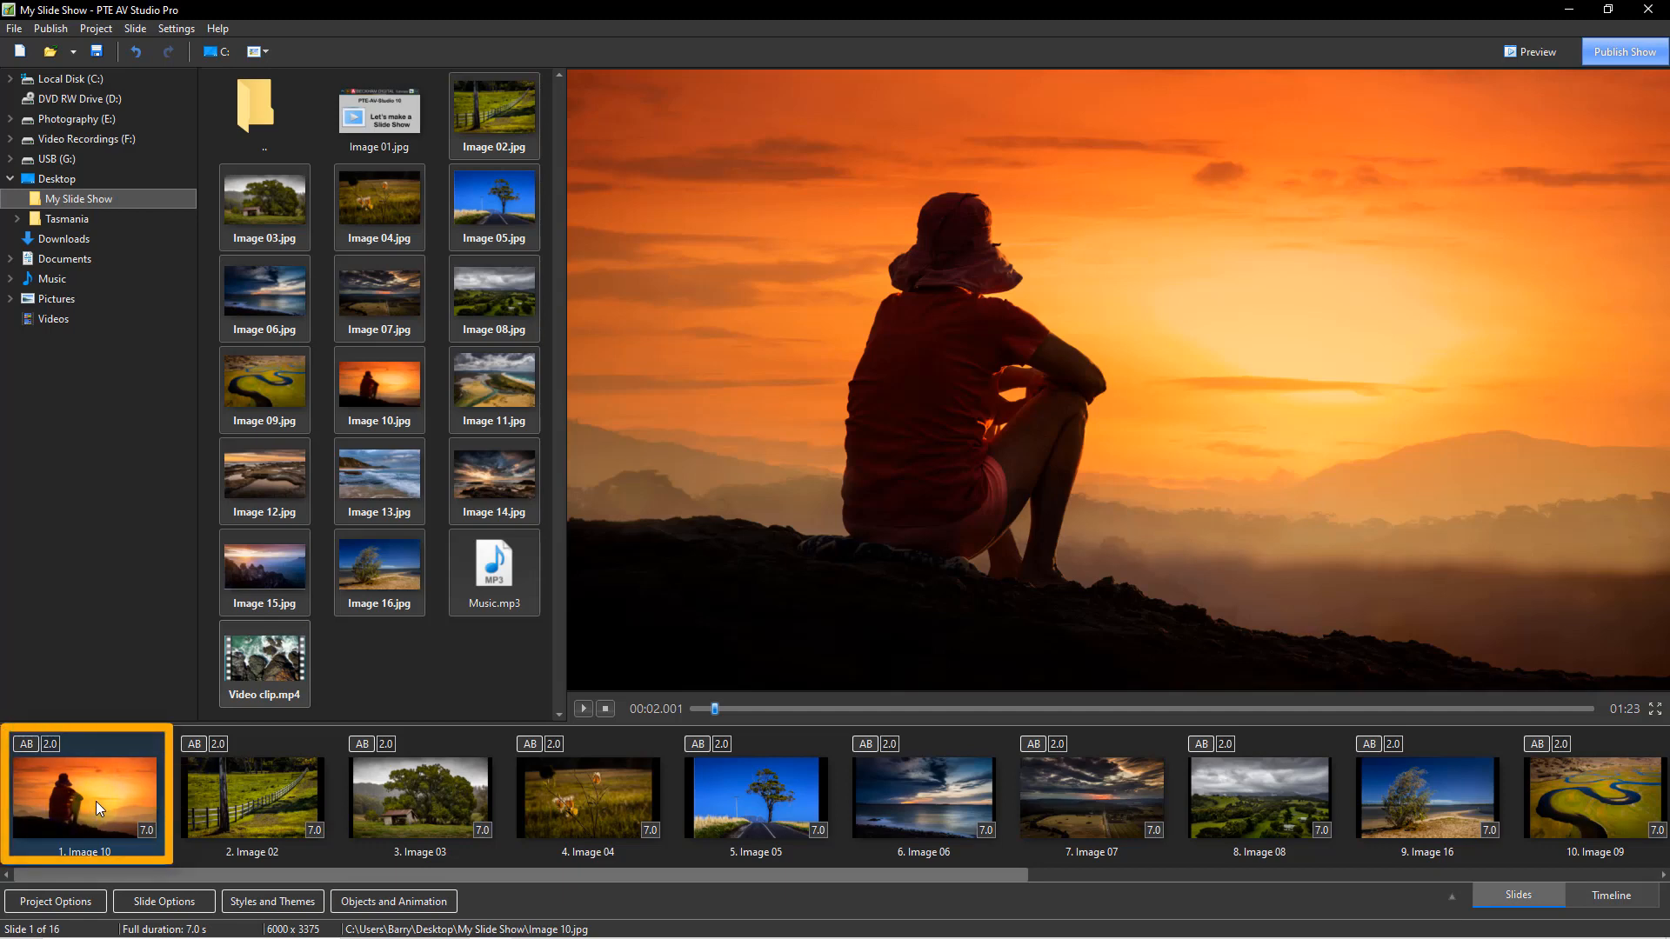
Step: Insert a blank slide at the start of the show, before Image 10
right_click(87, 795)
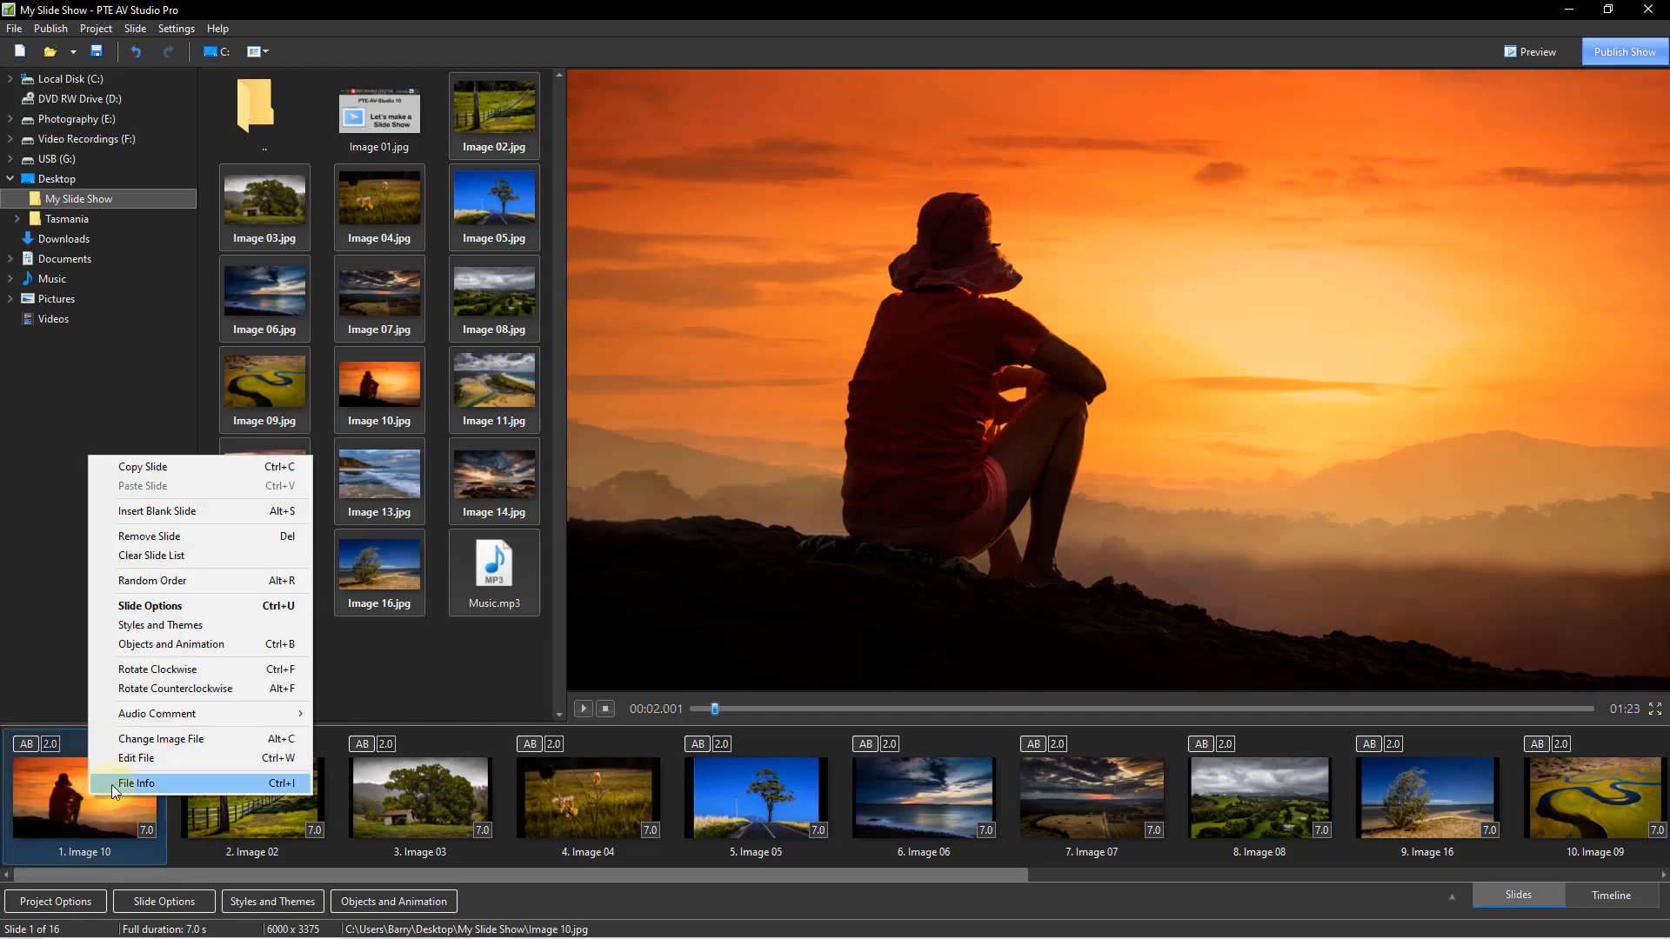
click(180, 516)
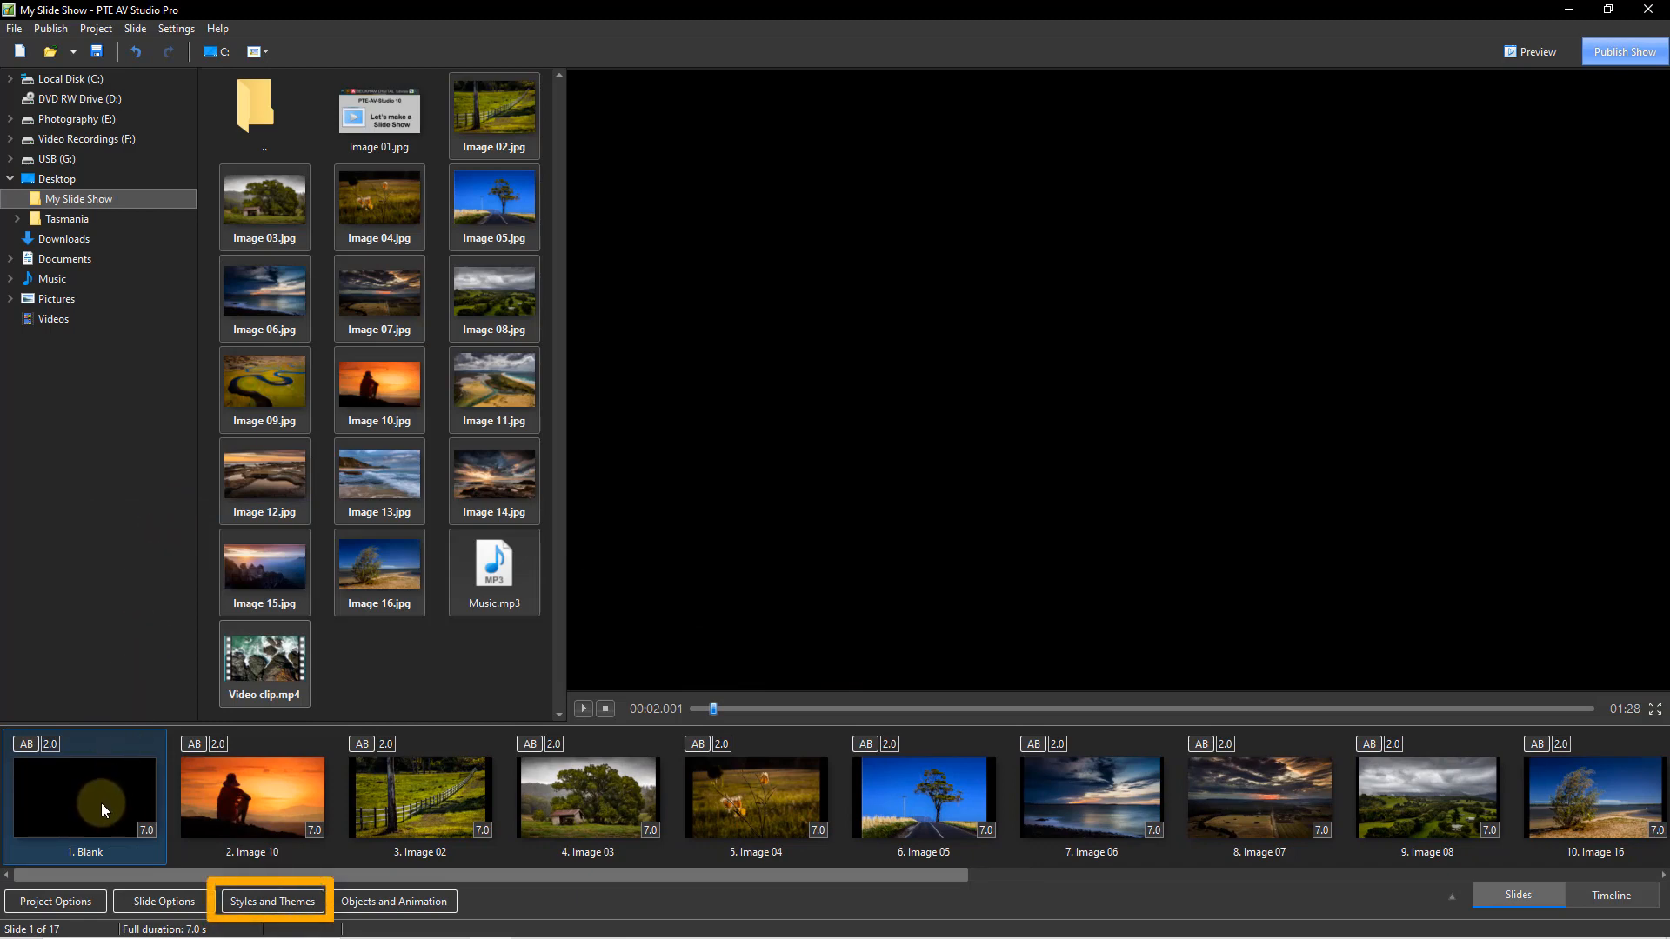
Step: Apply the Blank - Caption - Pan Up style to the opening blank slide with the caption "My Slide Show"
click(246, 910)
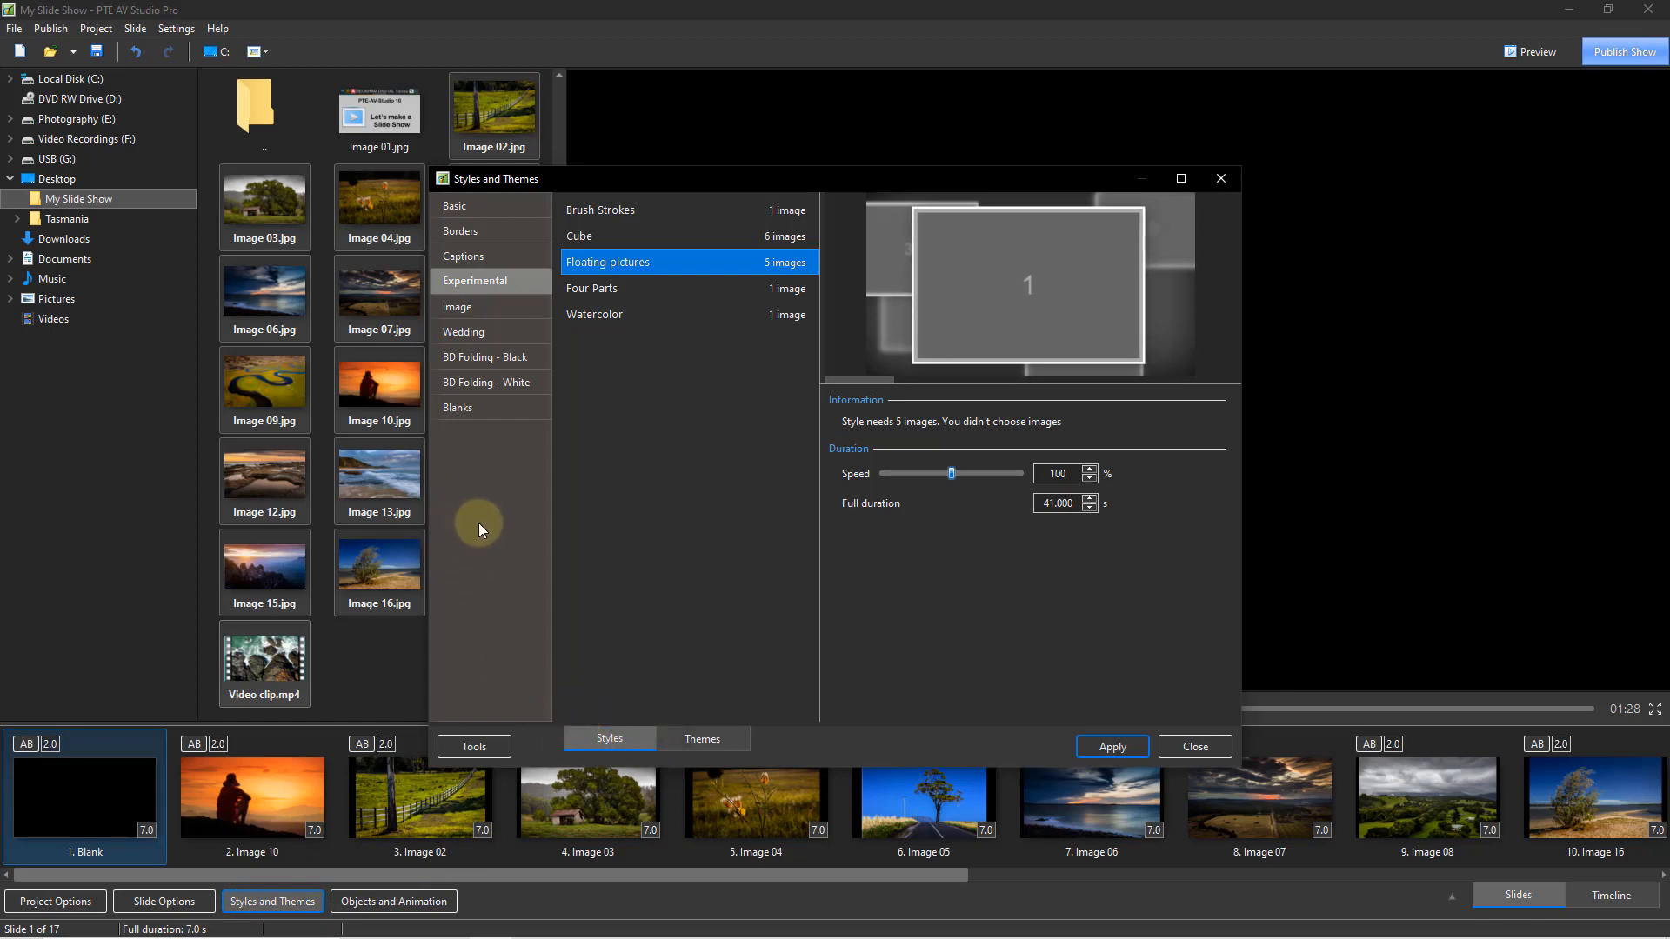
click(468, 259)
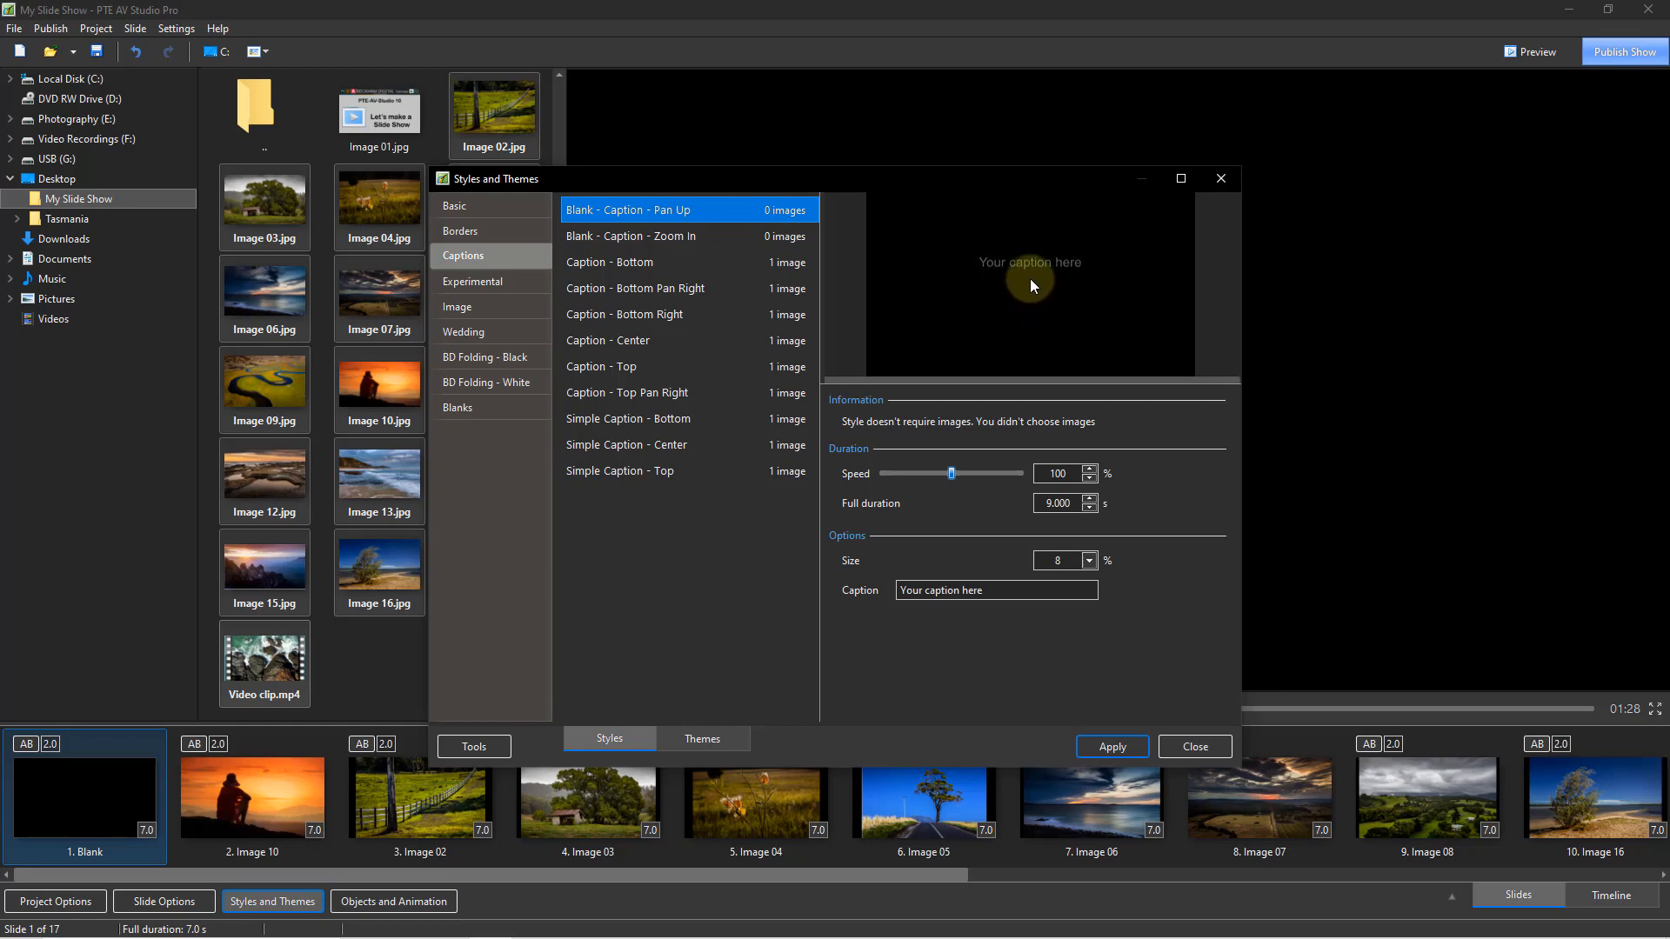
click(991, 588)
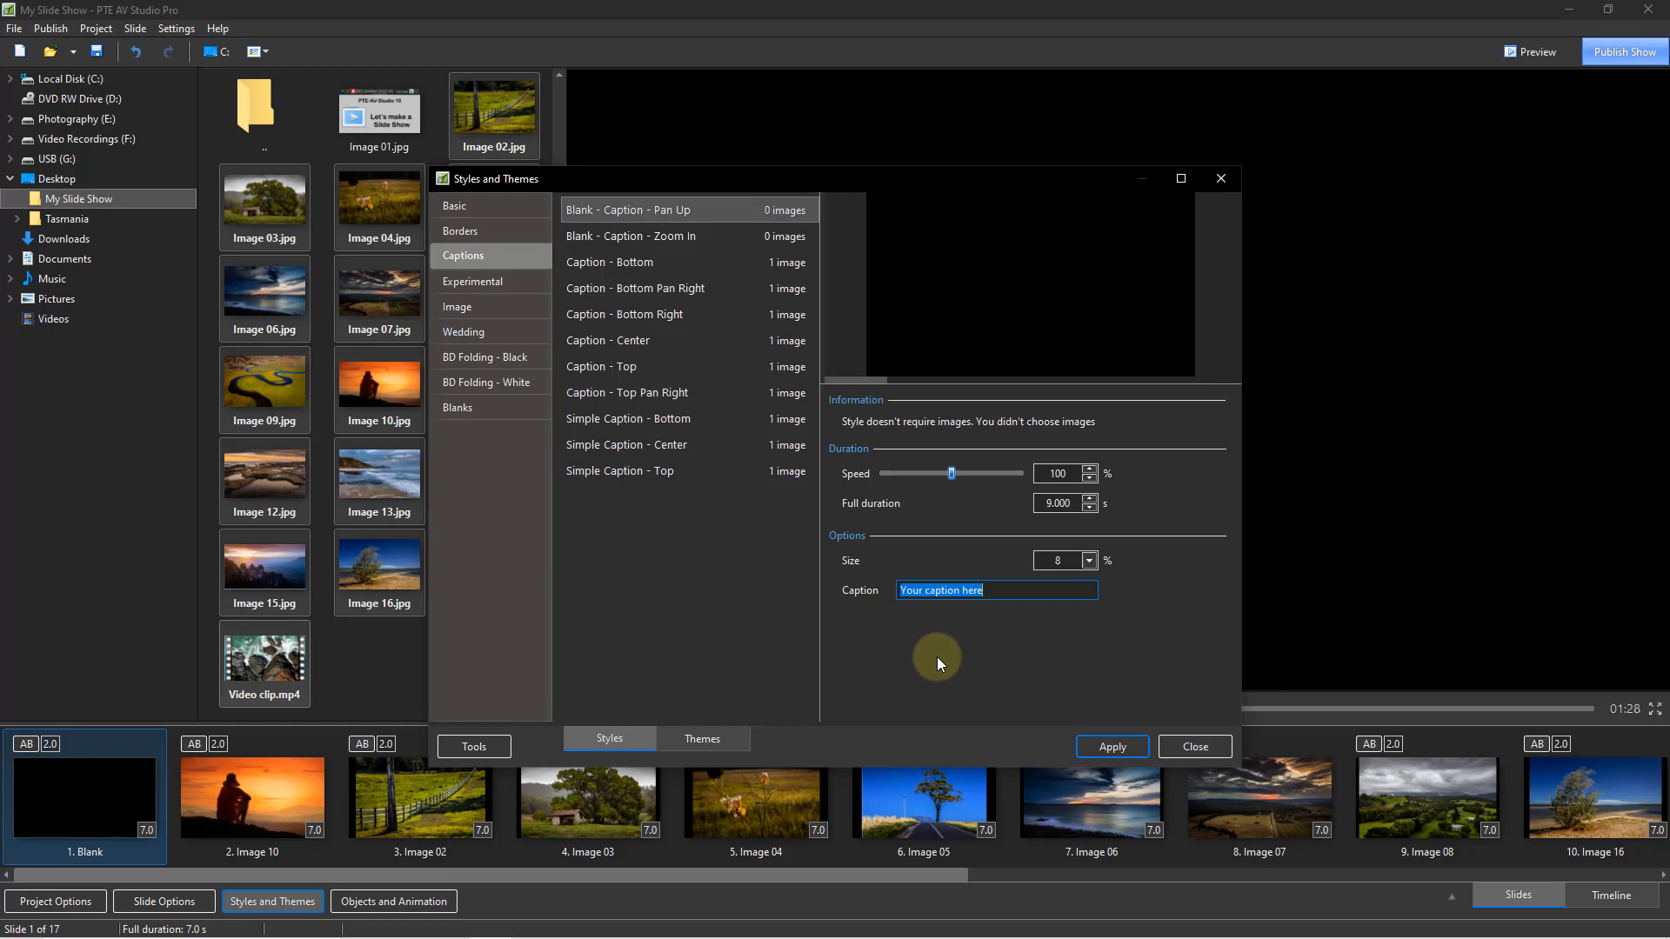
text(M)
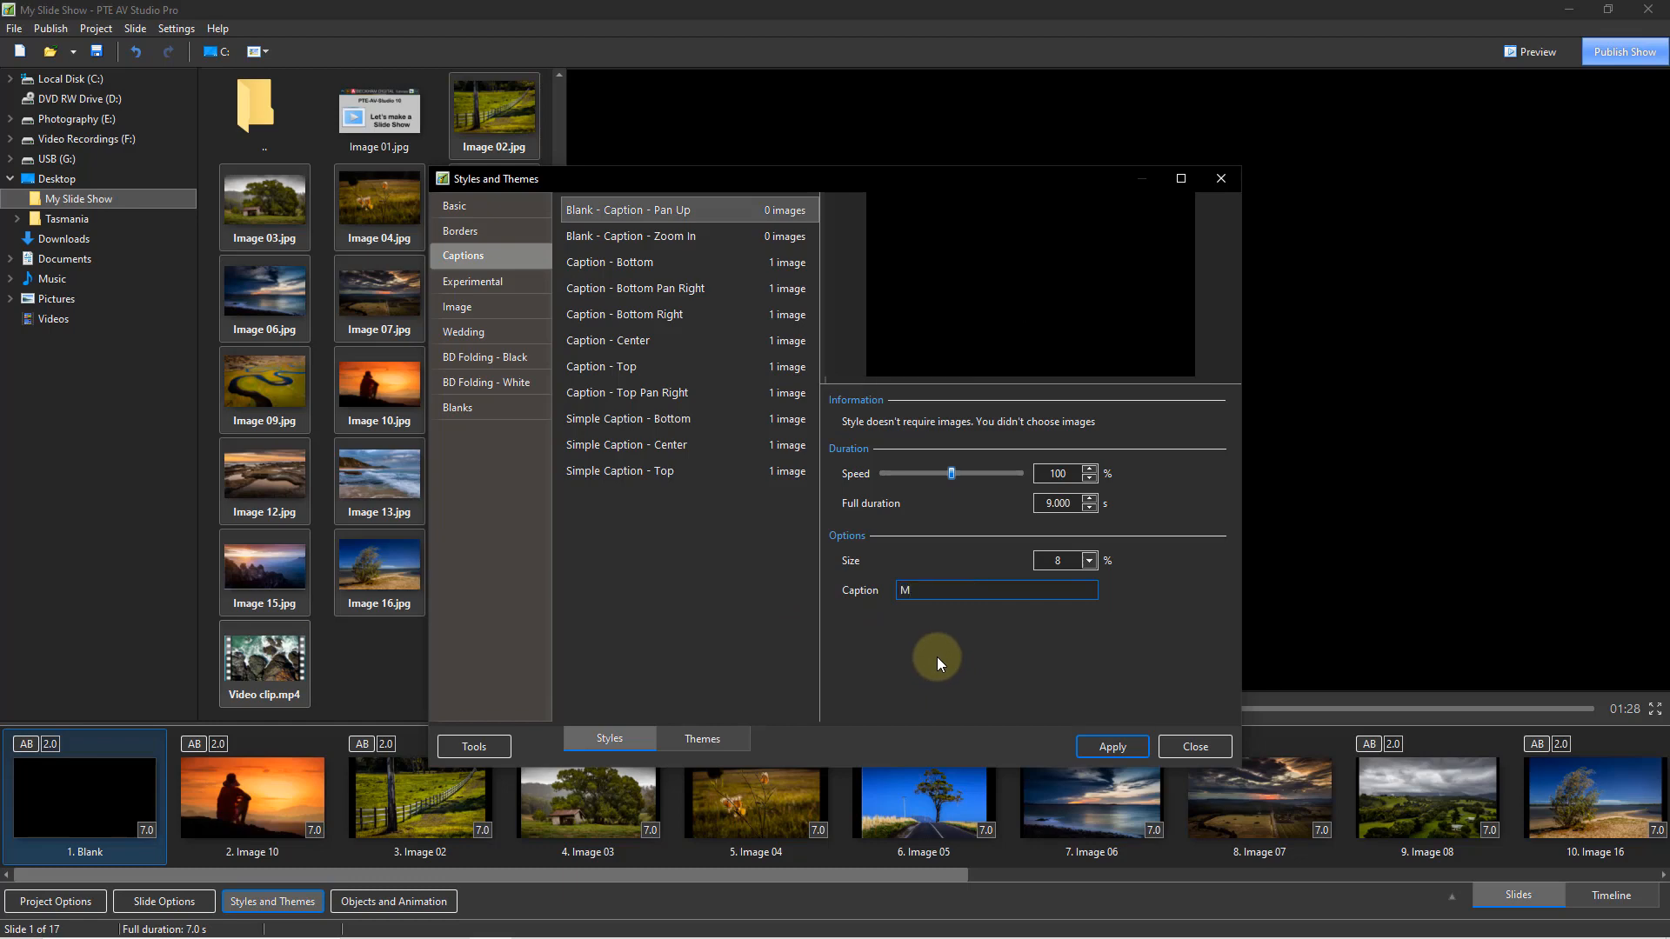
text(y Slide Show)
click(1112, 745)
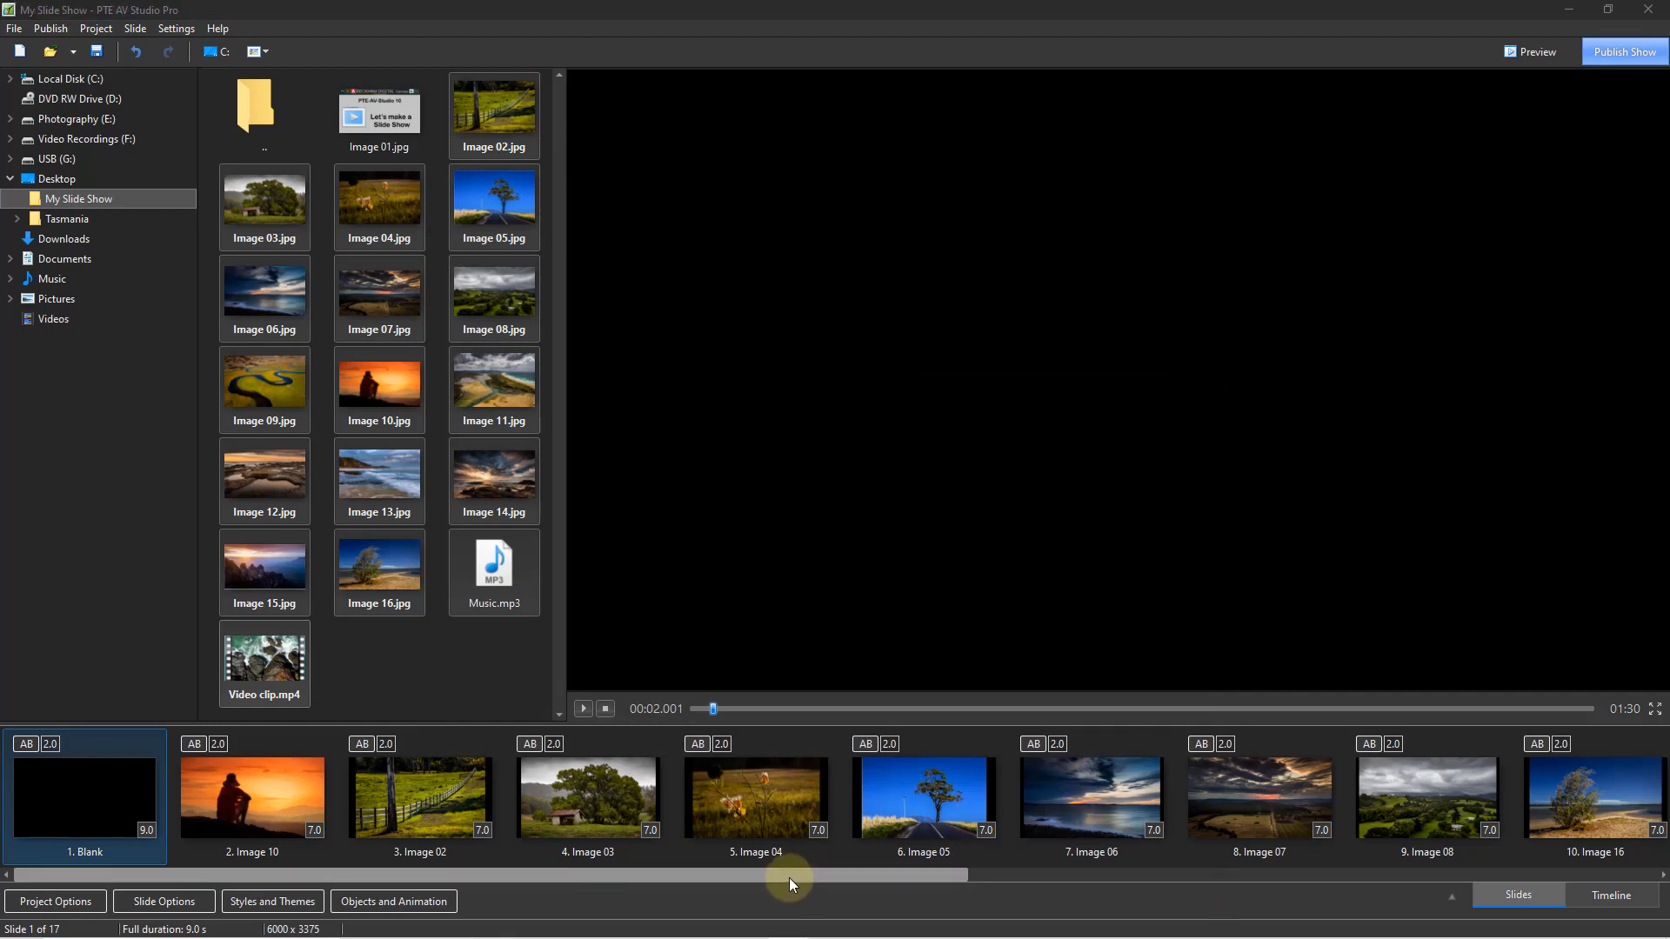
Step: Add a blank slide at the end of the show, keep it ordered after Image 14, and save the project
drag(784, 874, 1583, 844)
click(1659, 796)
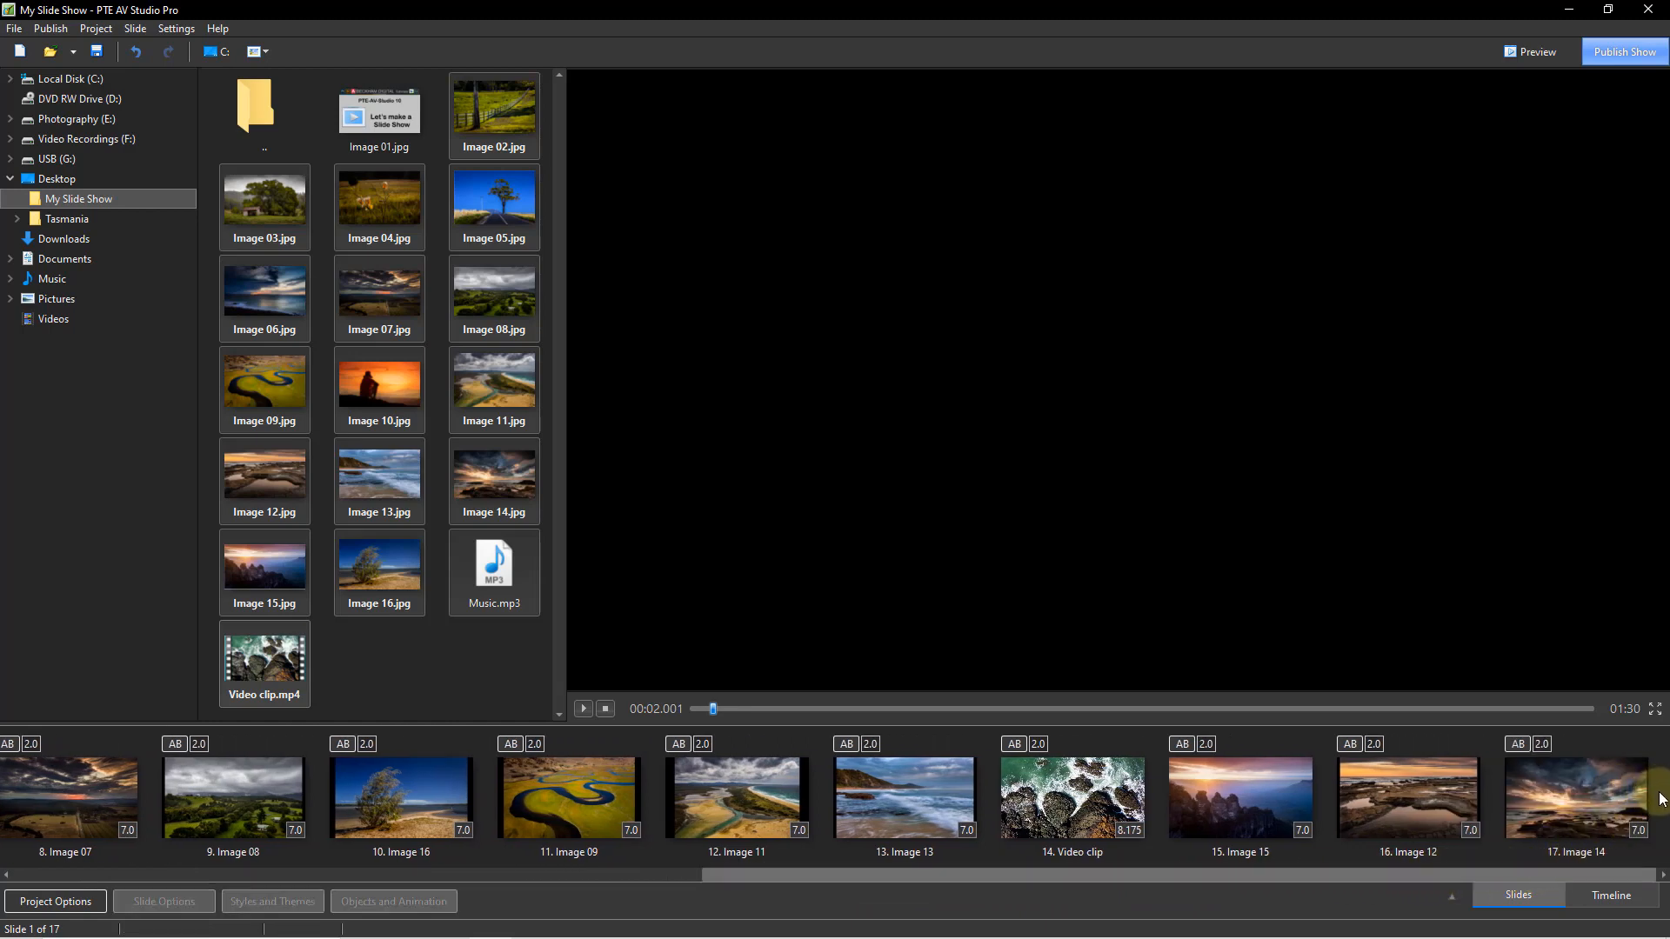
right_click(1661, 798)
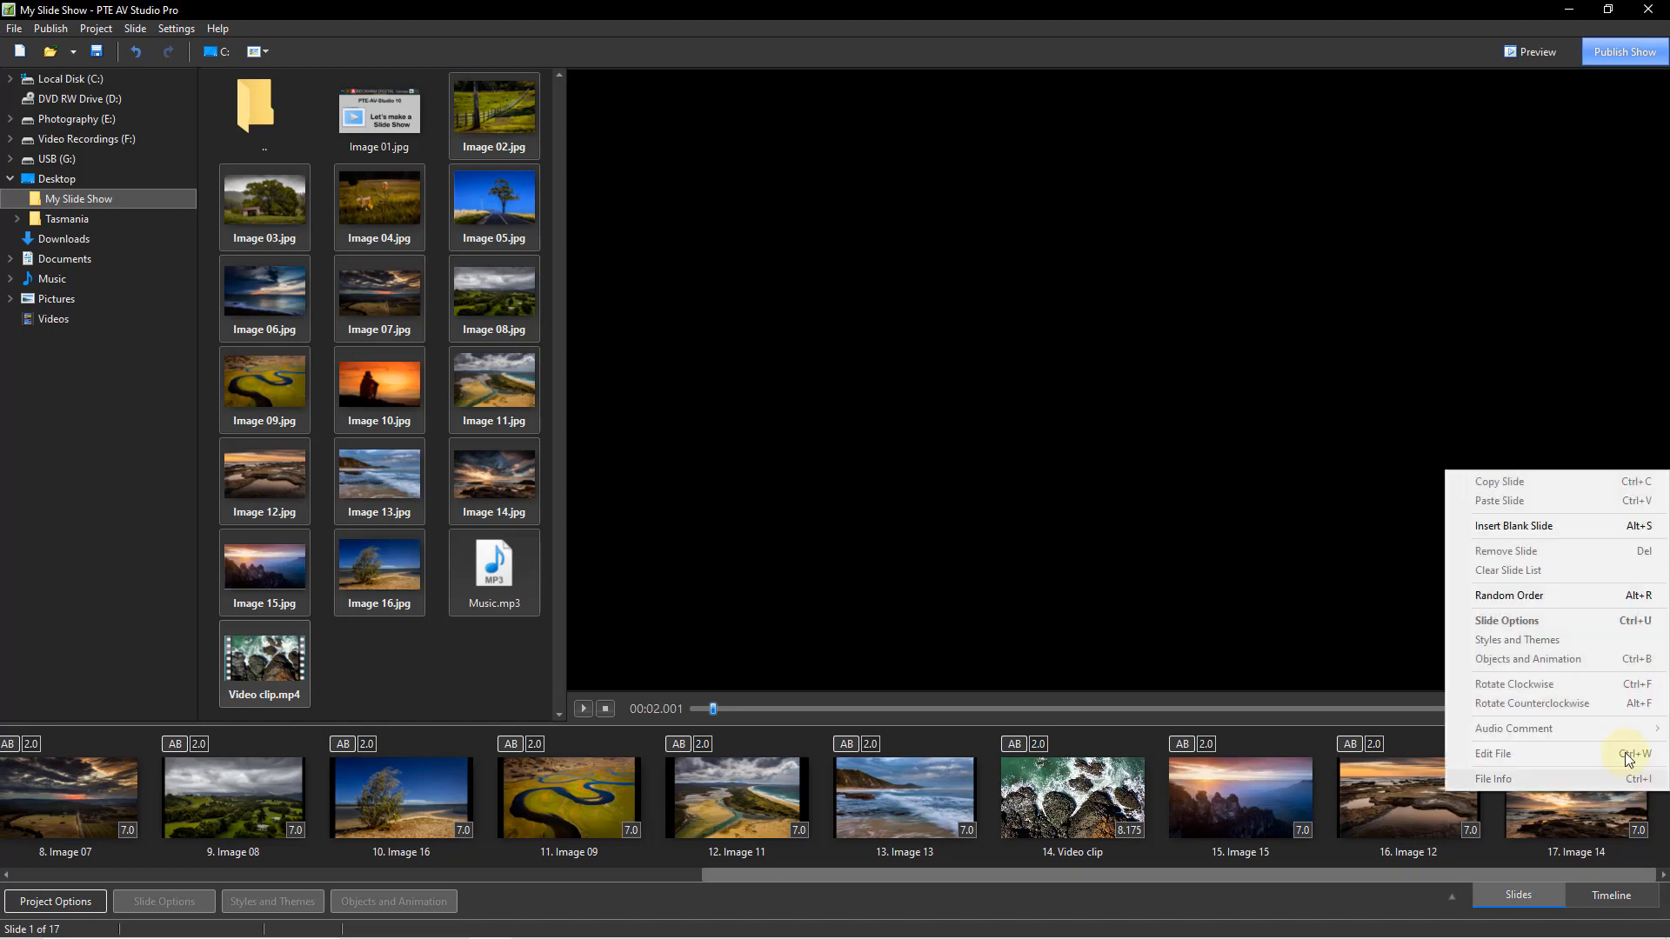
click(1536, 525)
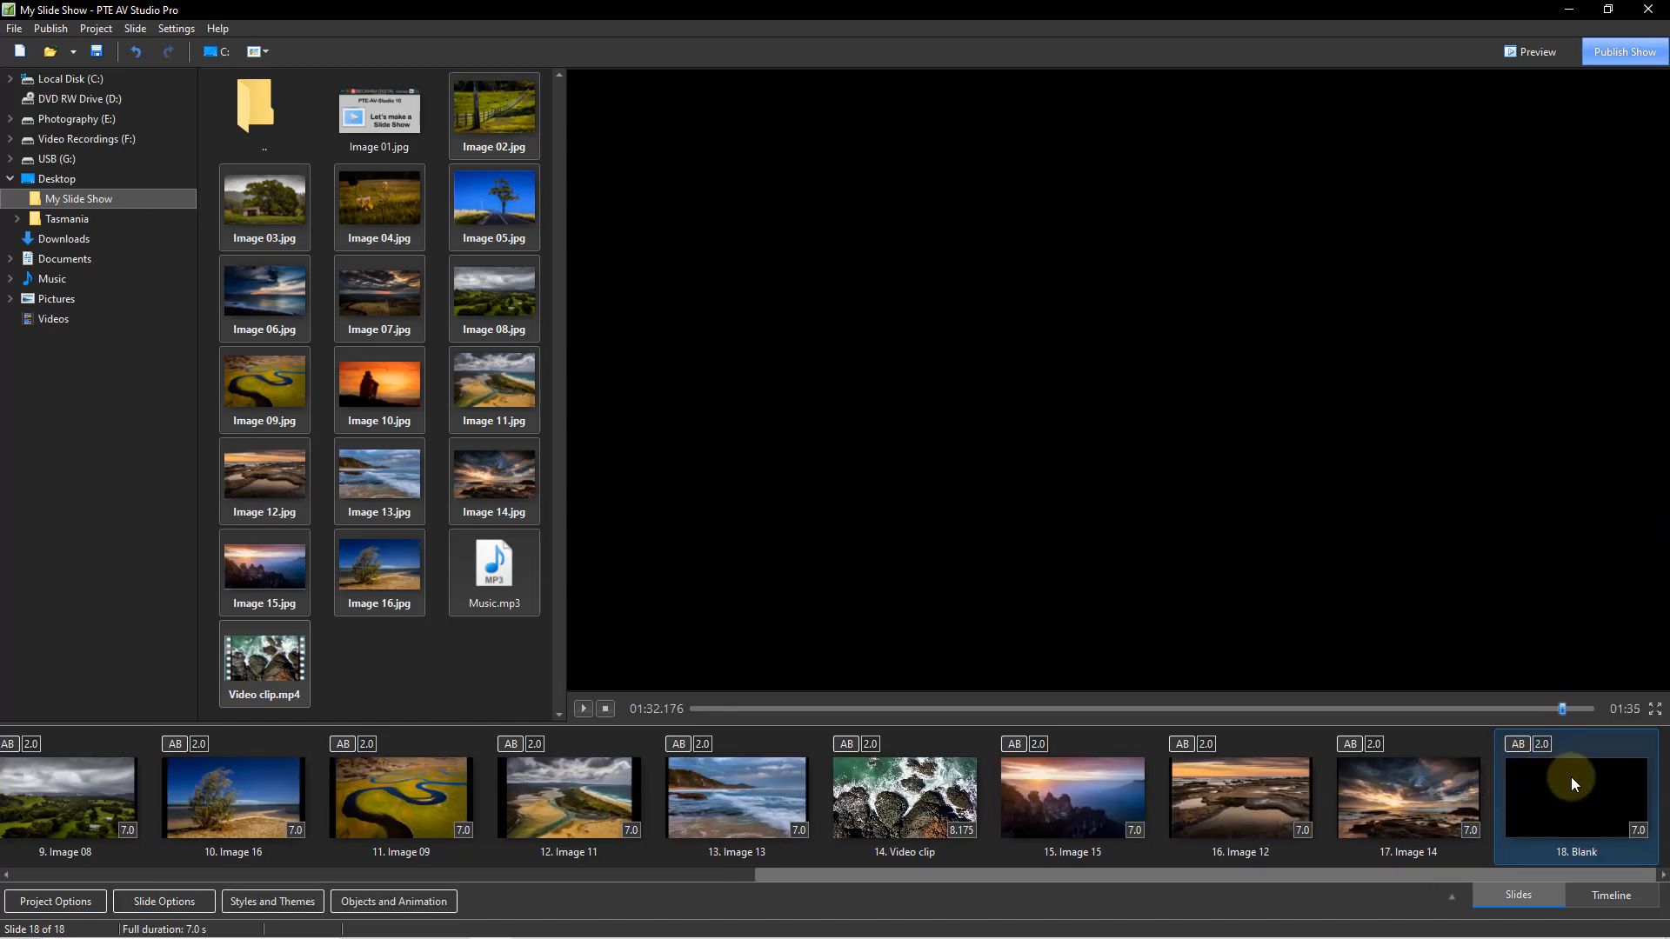
drag(1574, 784, 1282, 787)
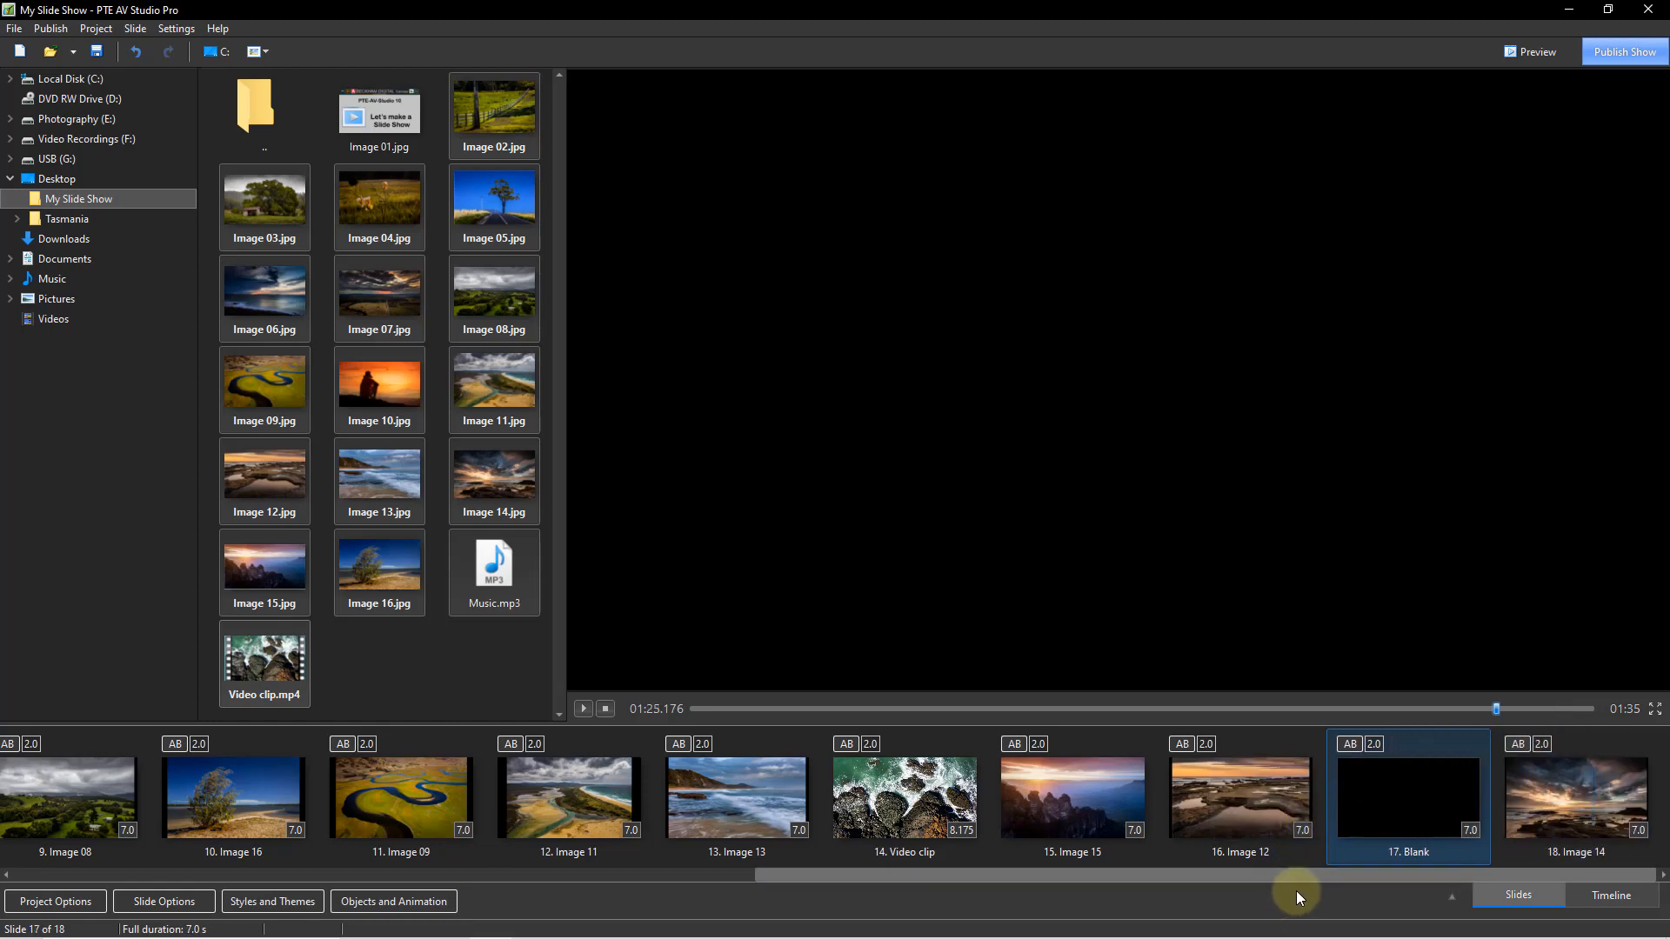
drag(1563, 802, 1348, 821)
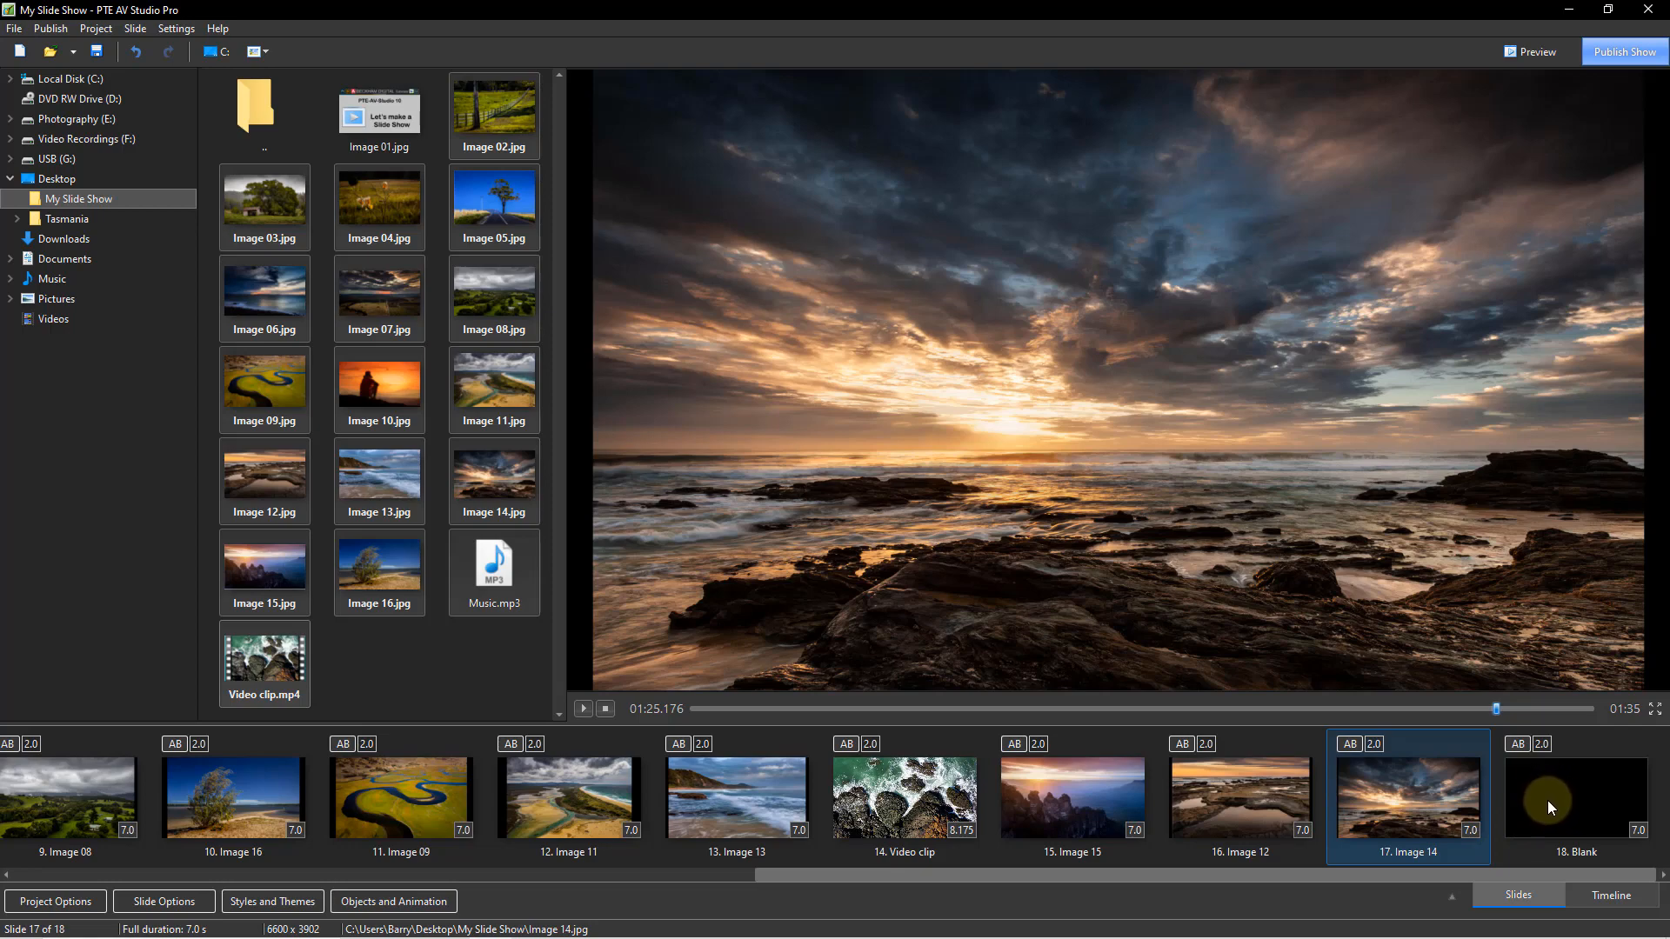
drag(1433, 876, 660, 889)
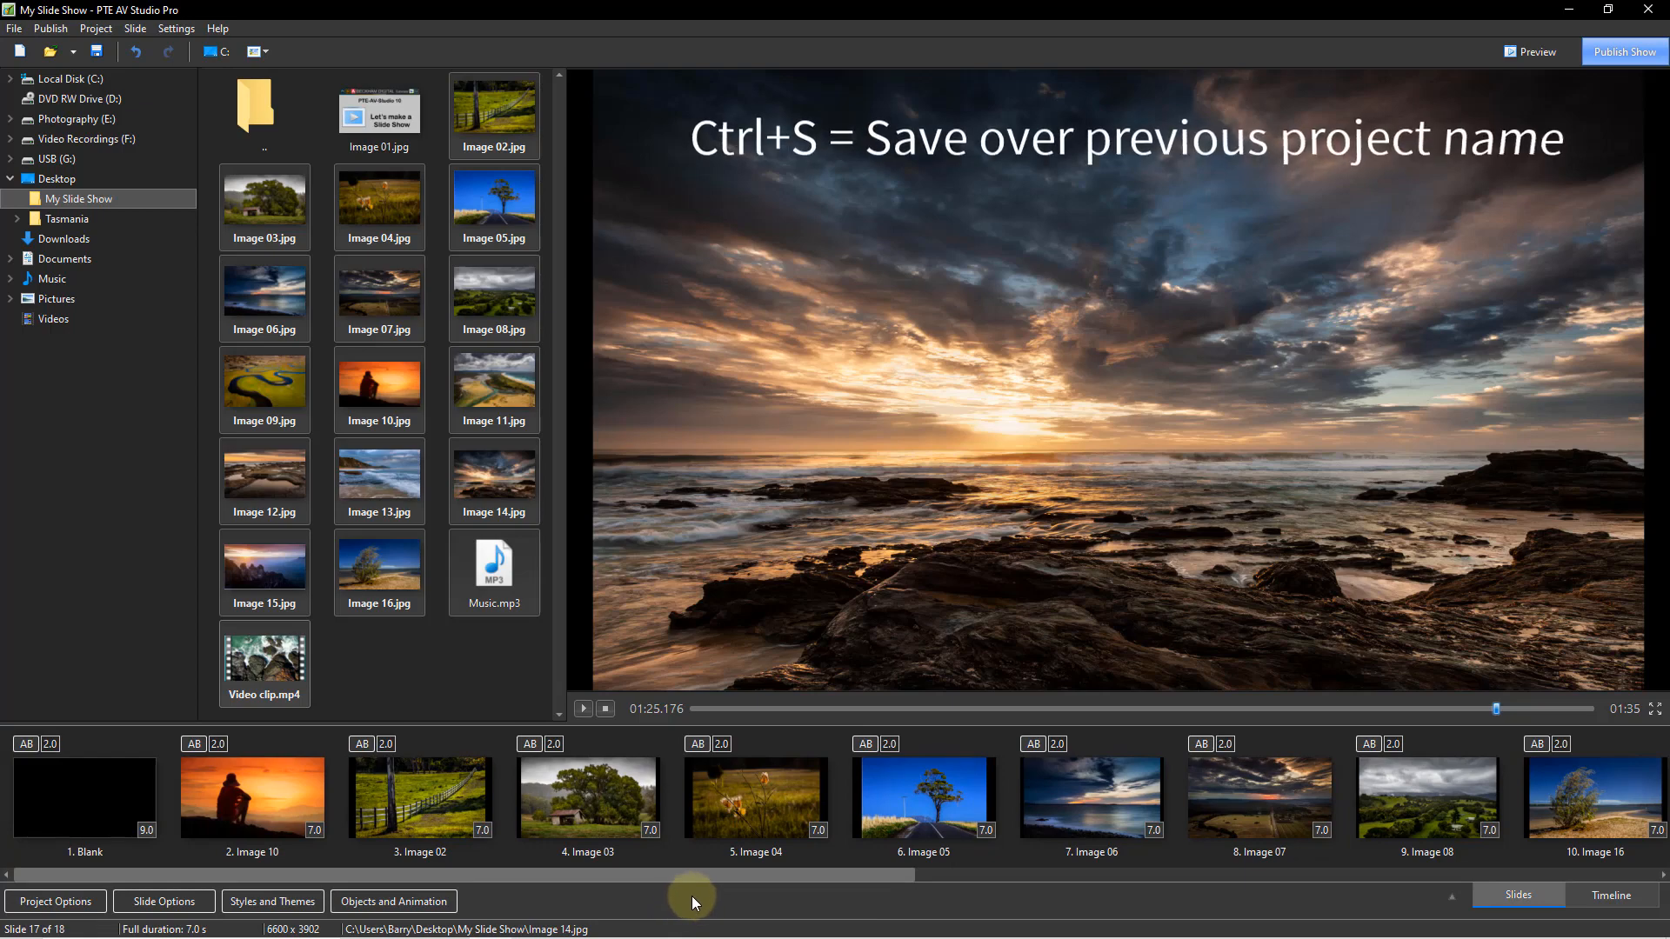
key(ctrl+s)
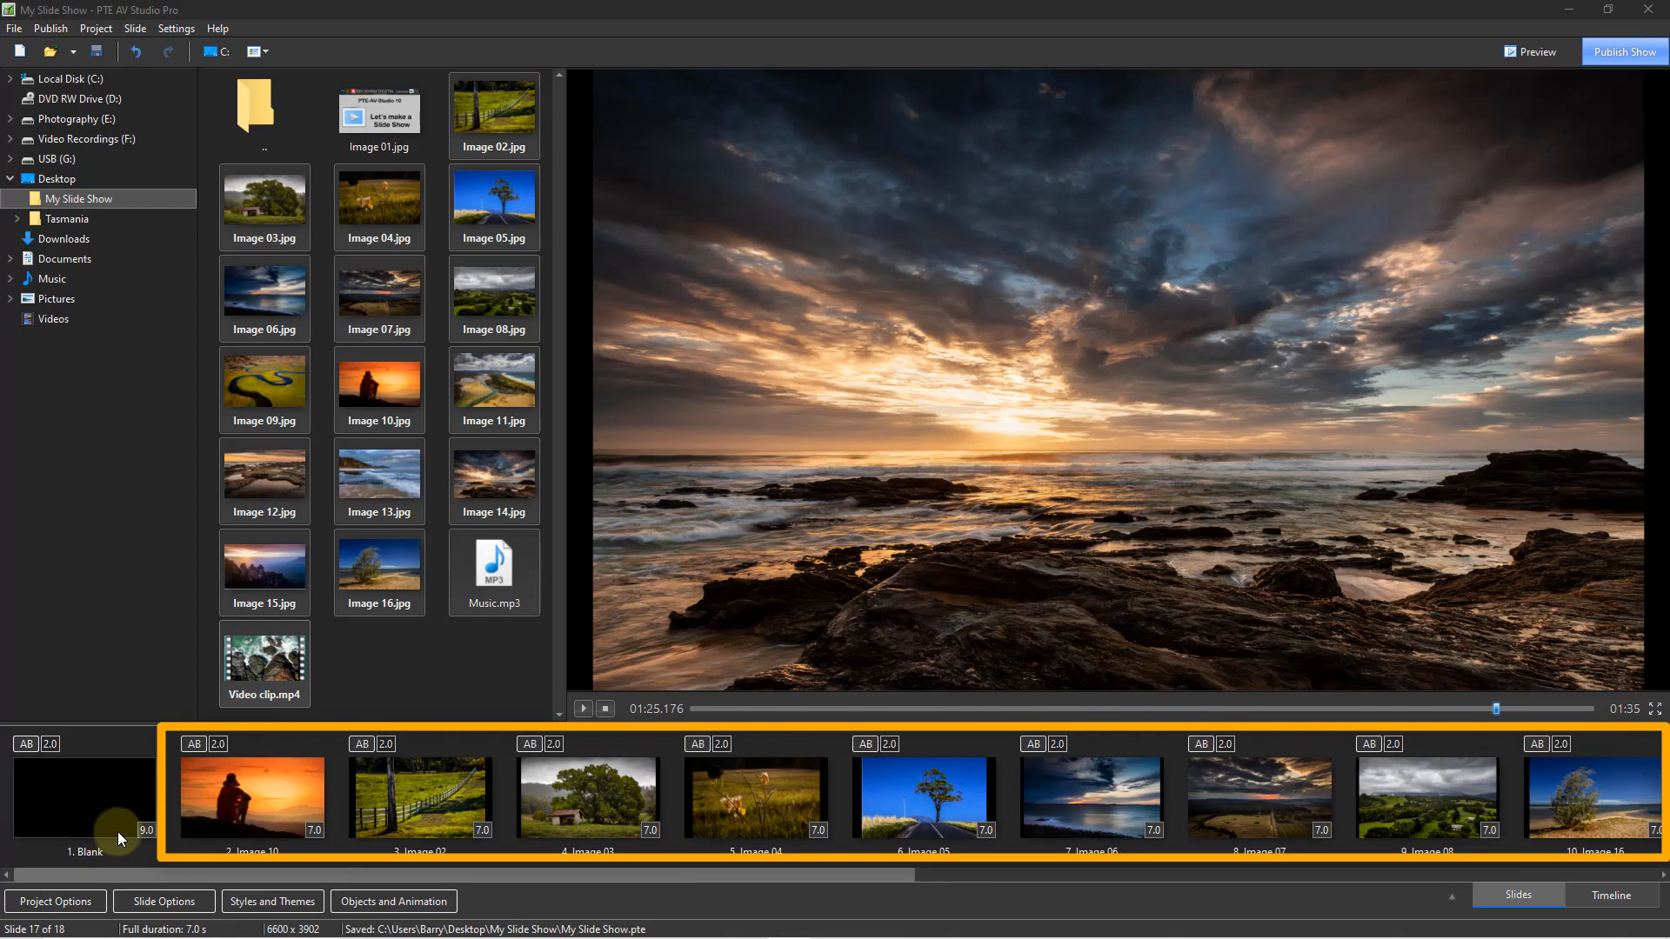
Step: Examine how the images on slides 2 to 5, Image 10 through Image 04, fill the preview frame
click(259, 815)
click(256, 821)
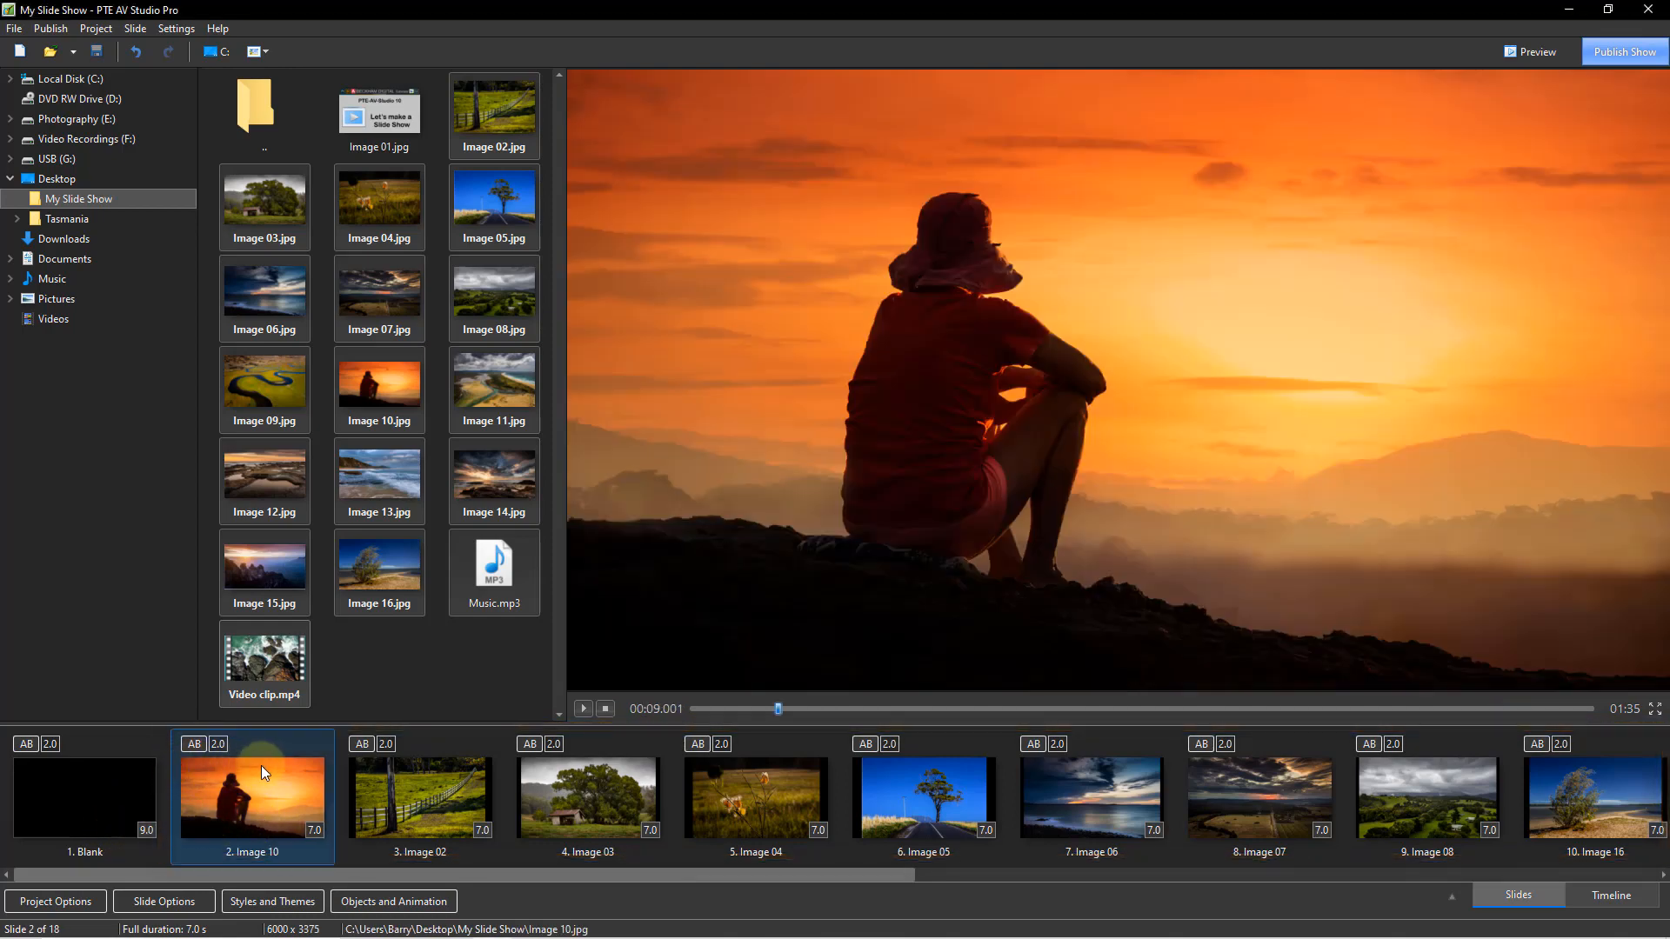
click(429, 796)
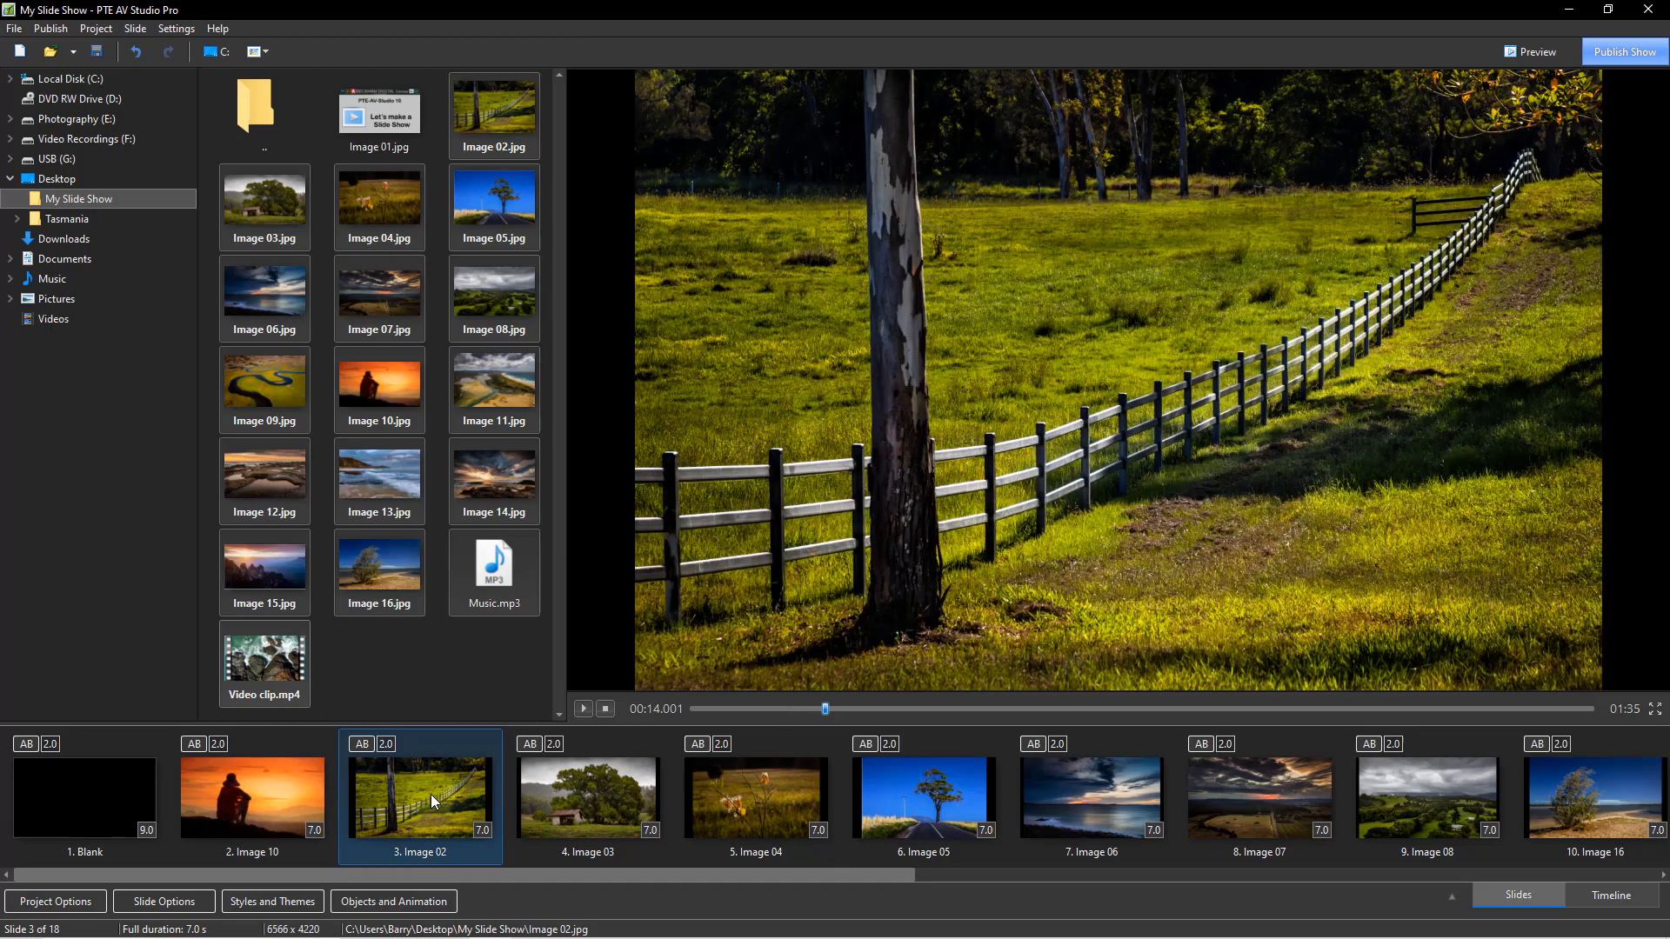
click(579, 799)
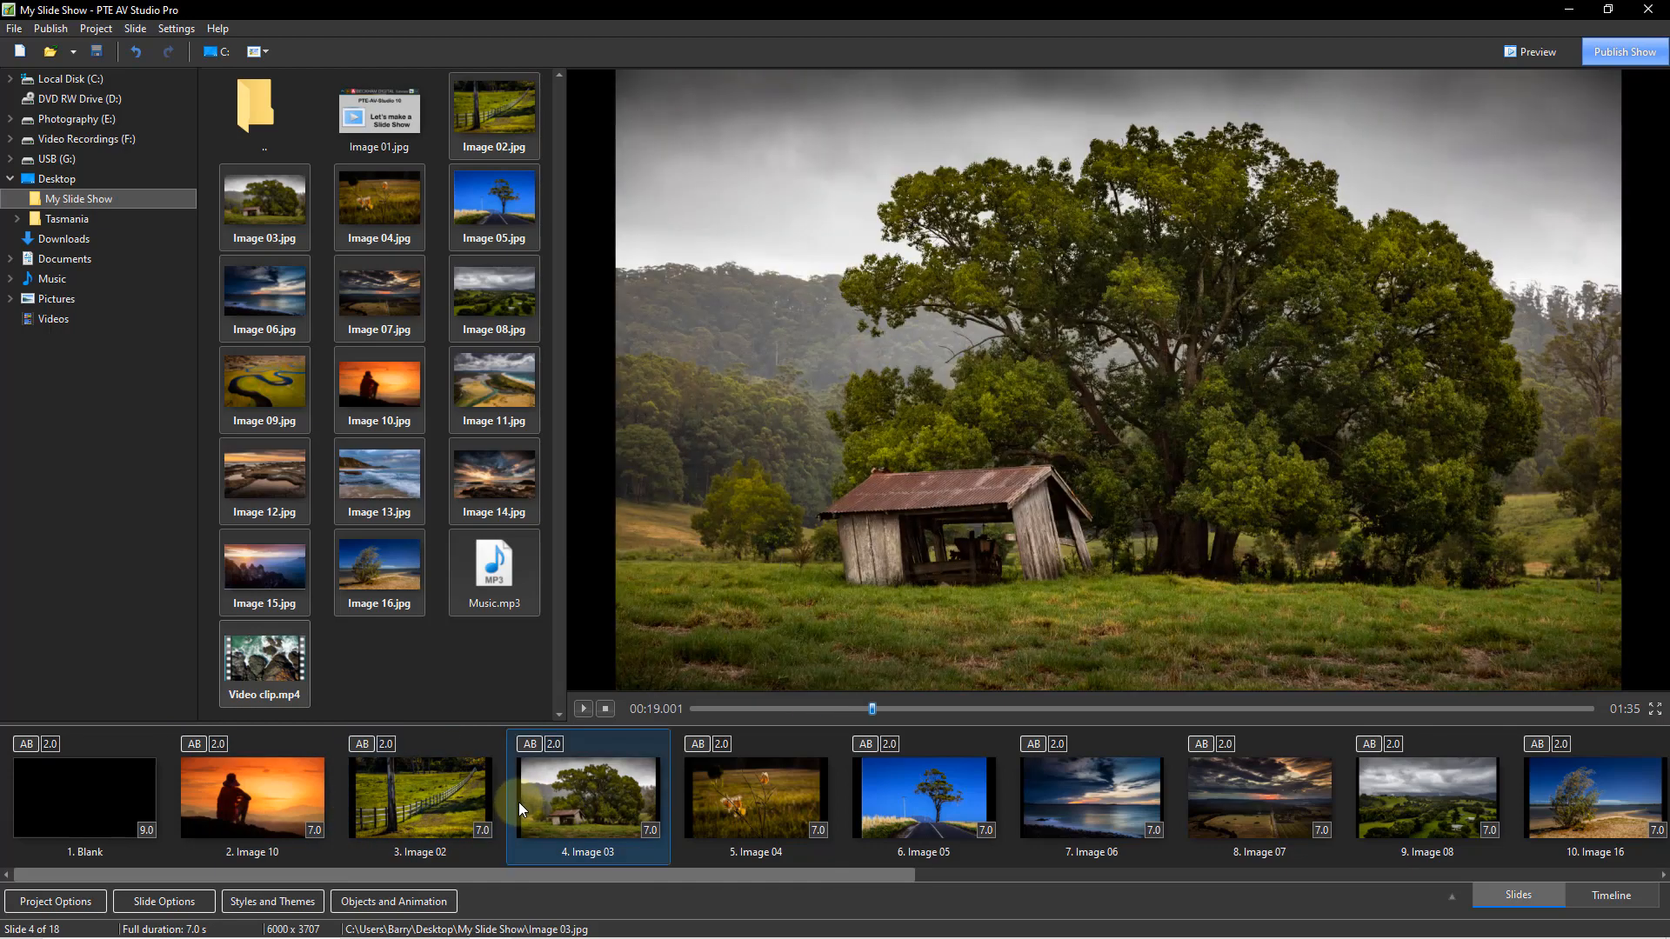
click(758, 800)
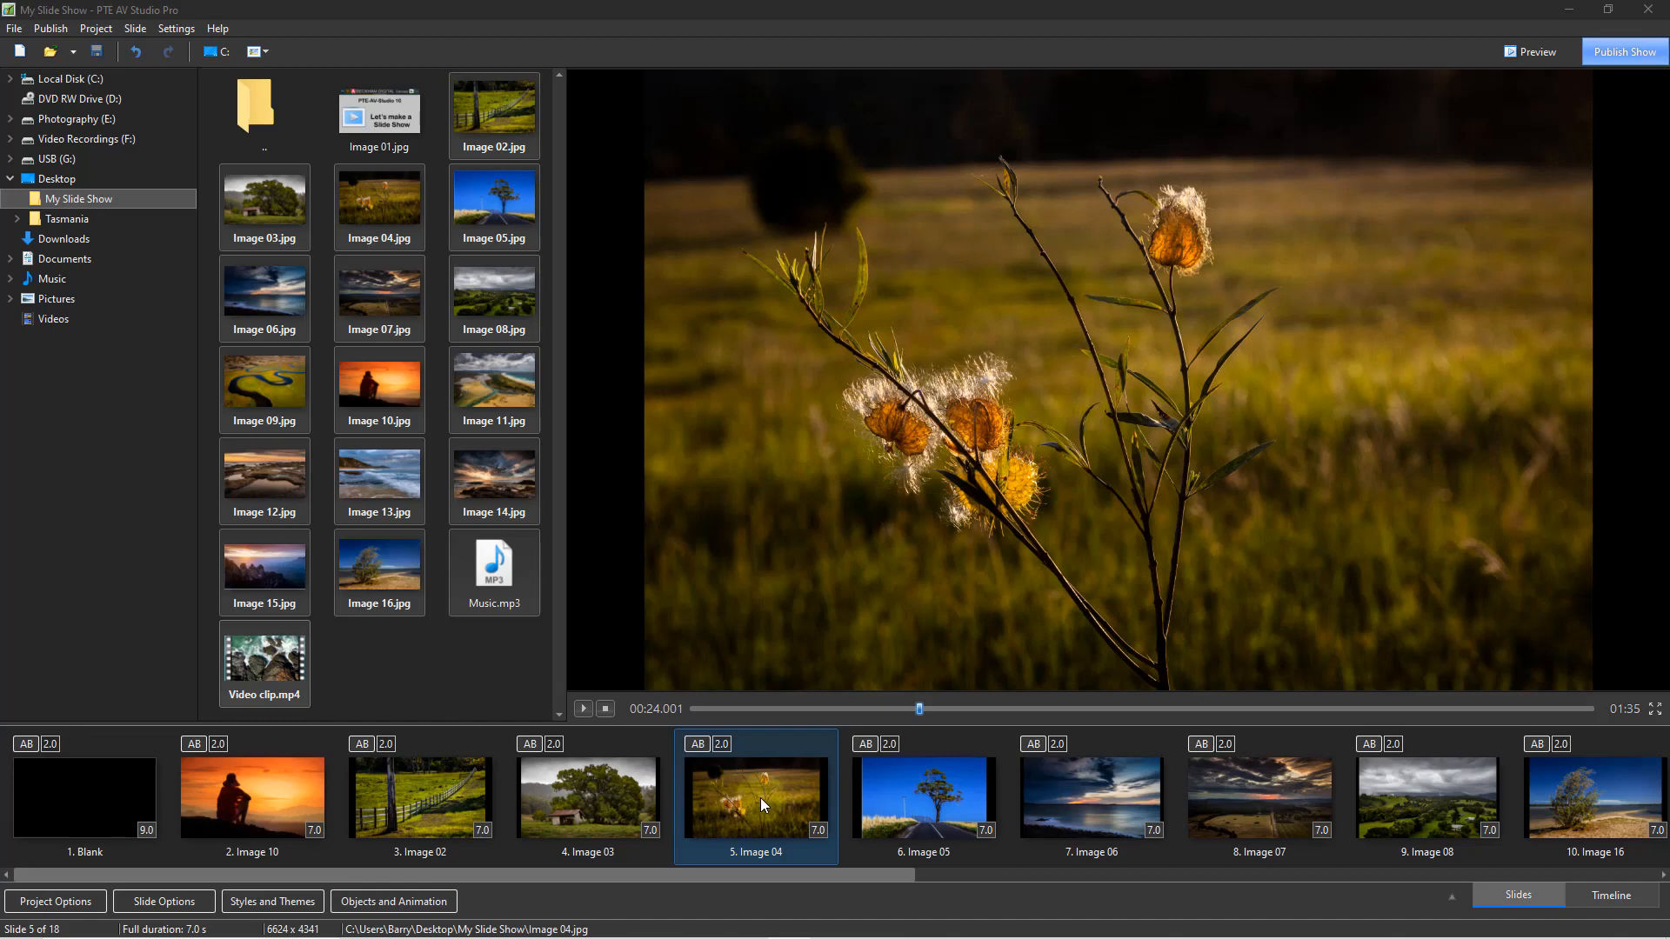
Step: Apply the Image - Cover Screen style to slides 2 to 17, Image 10 through Image 14, and save the project
click(253, 796)
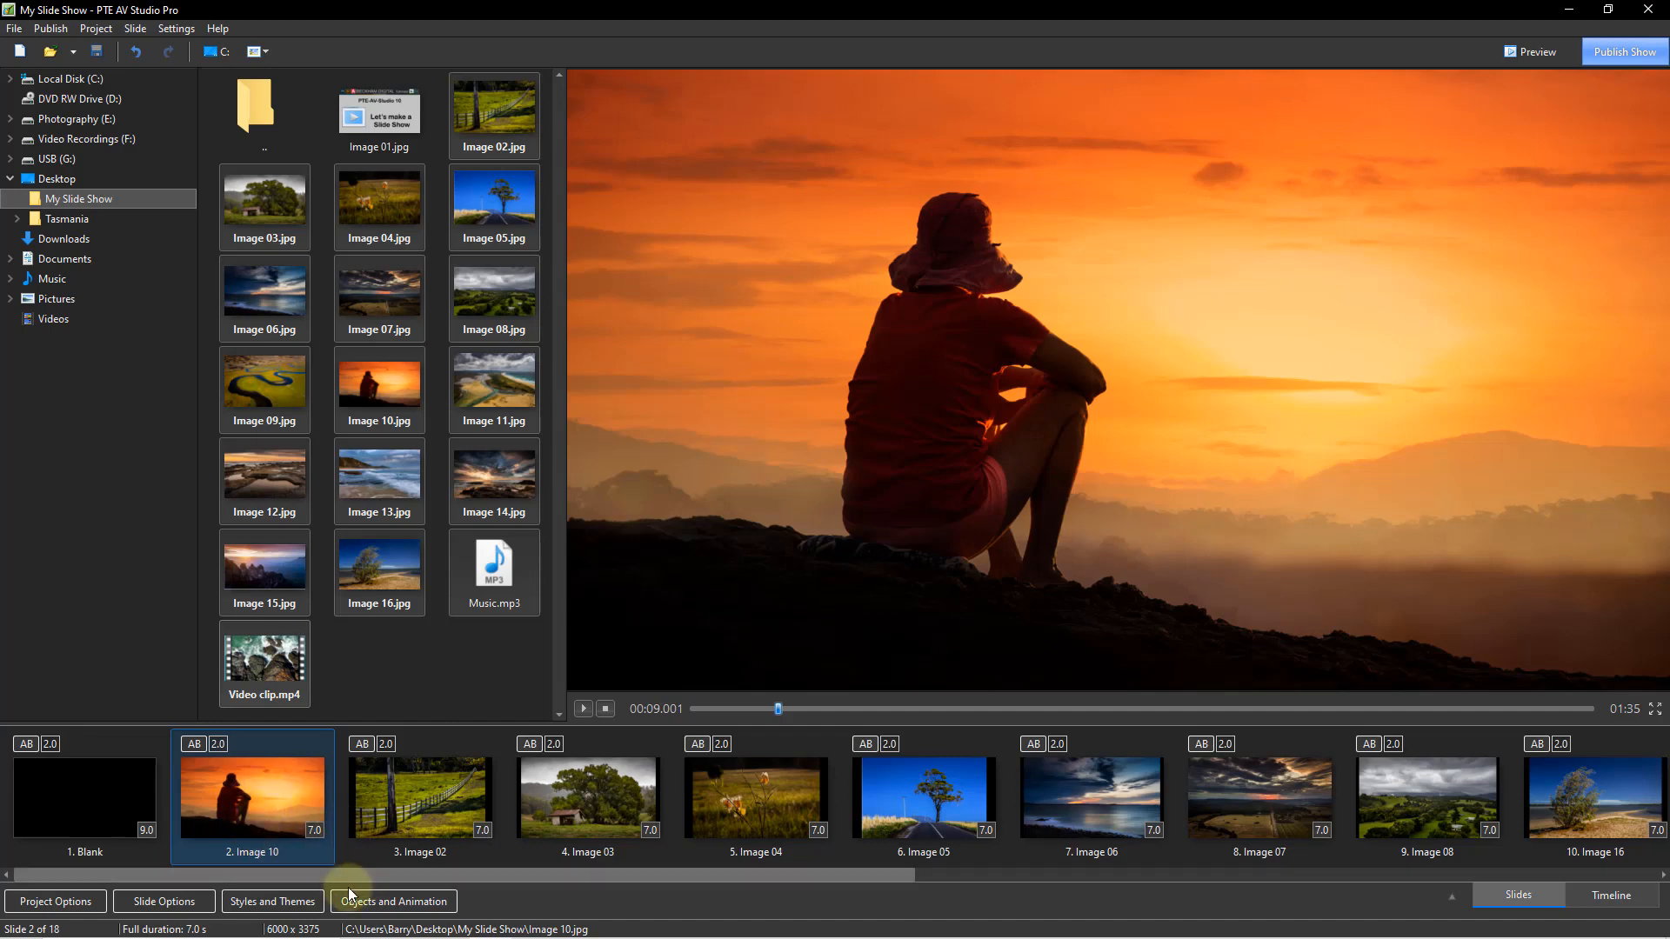
drag(337, 875, 1135, 922)
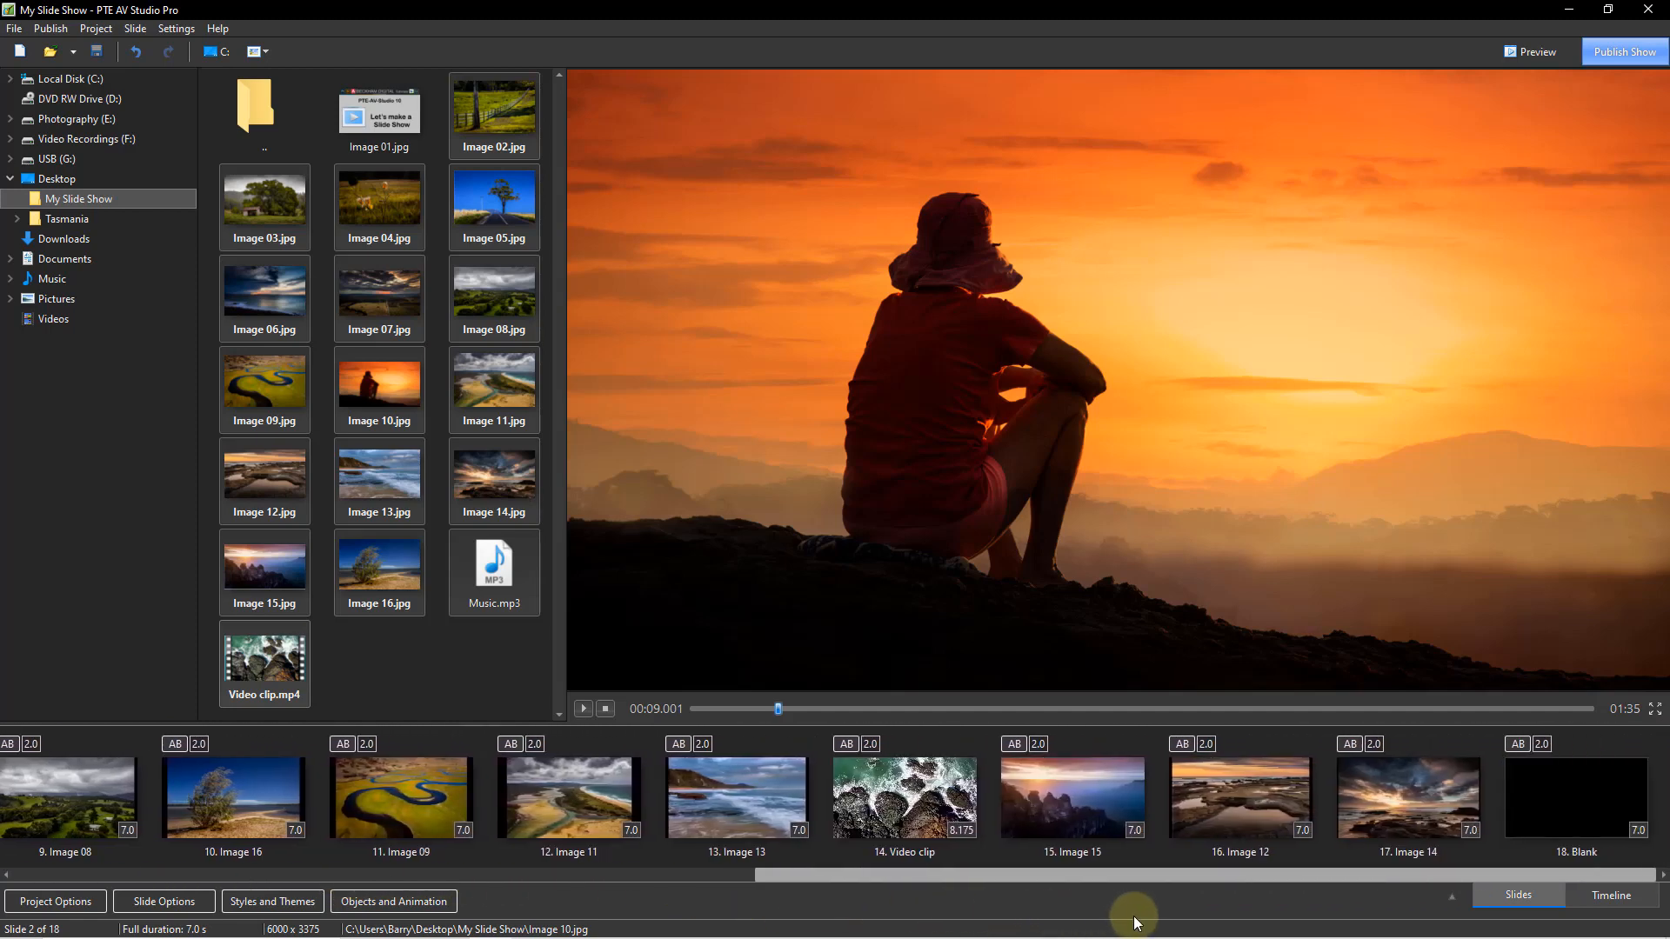
shift+click(1401, 789)
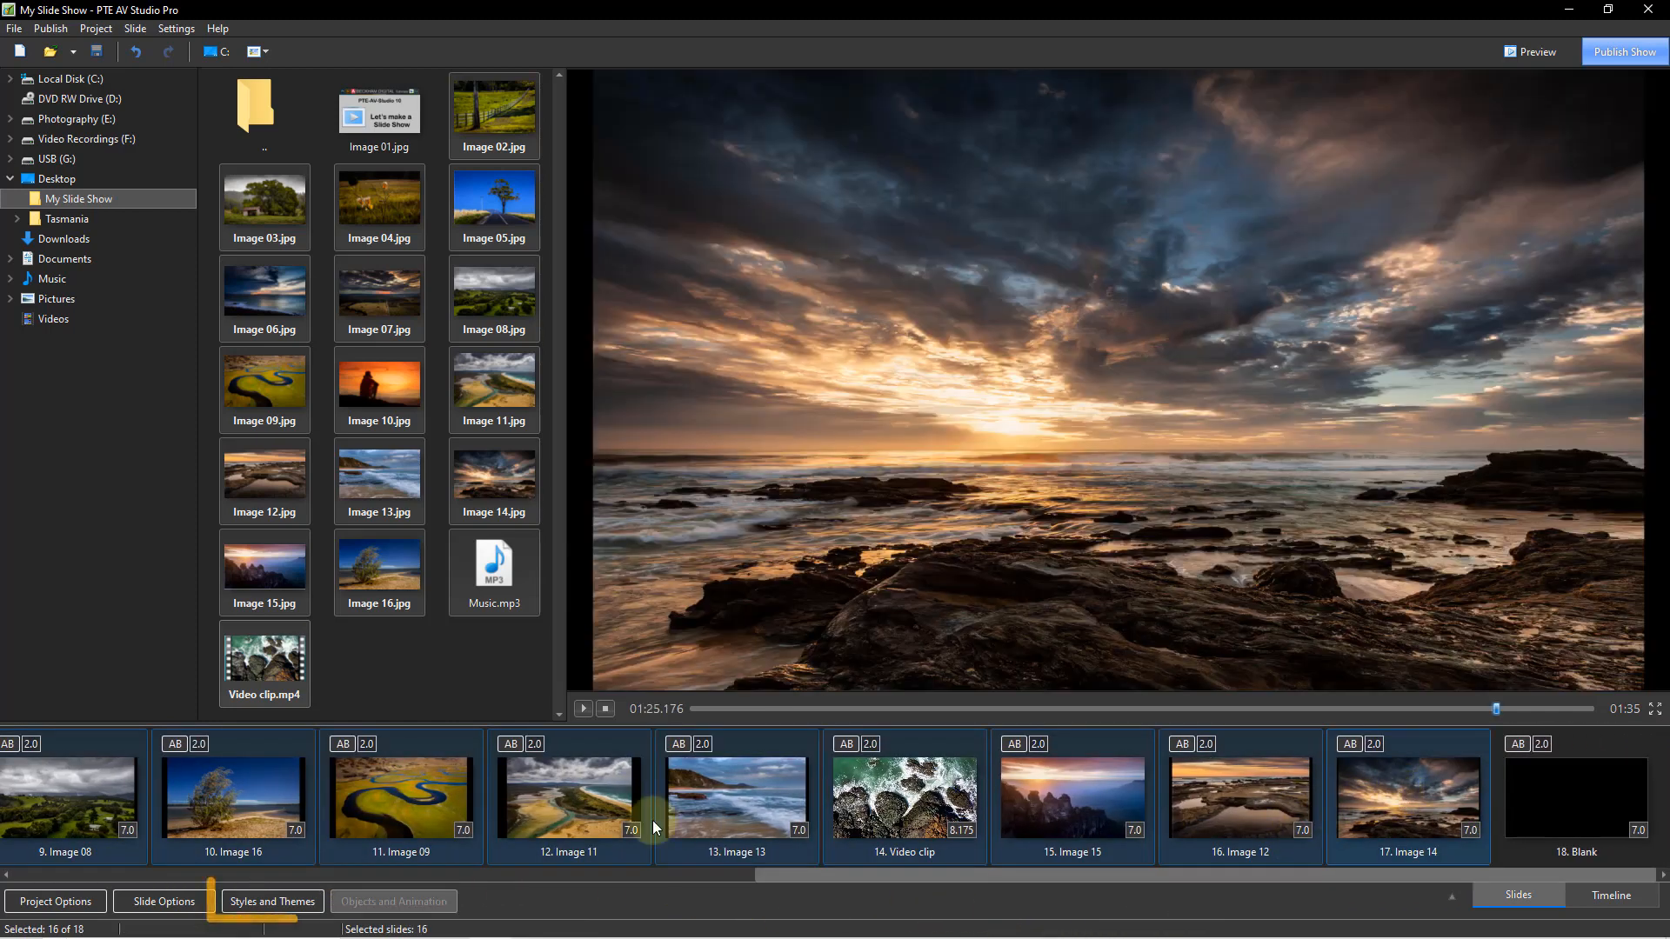
click(250, 905)
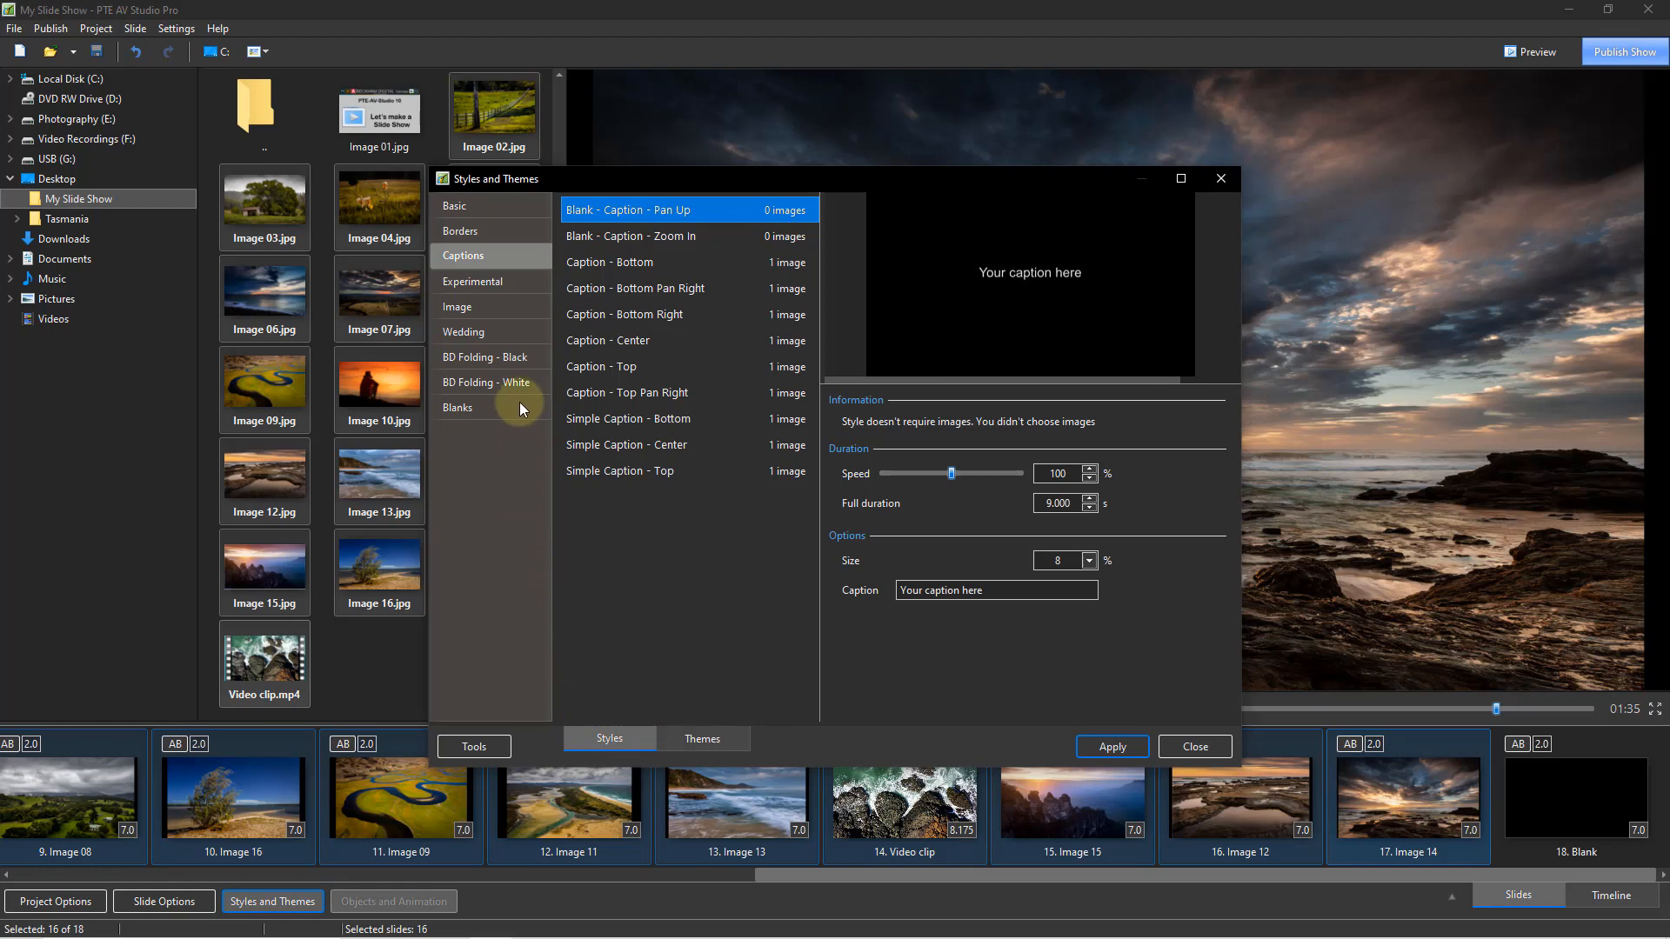
click(484, 306)
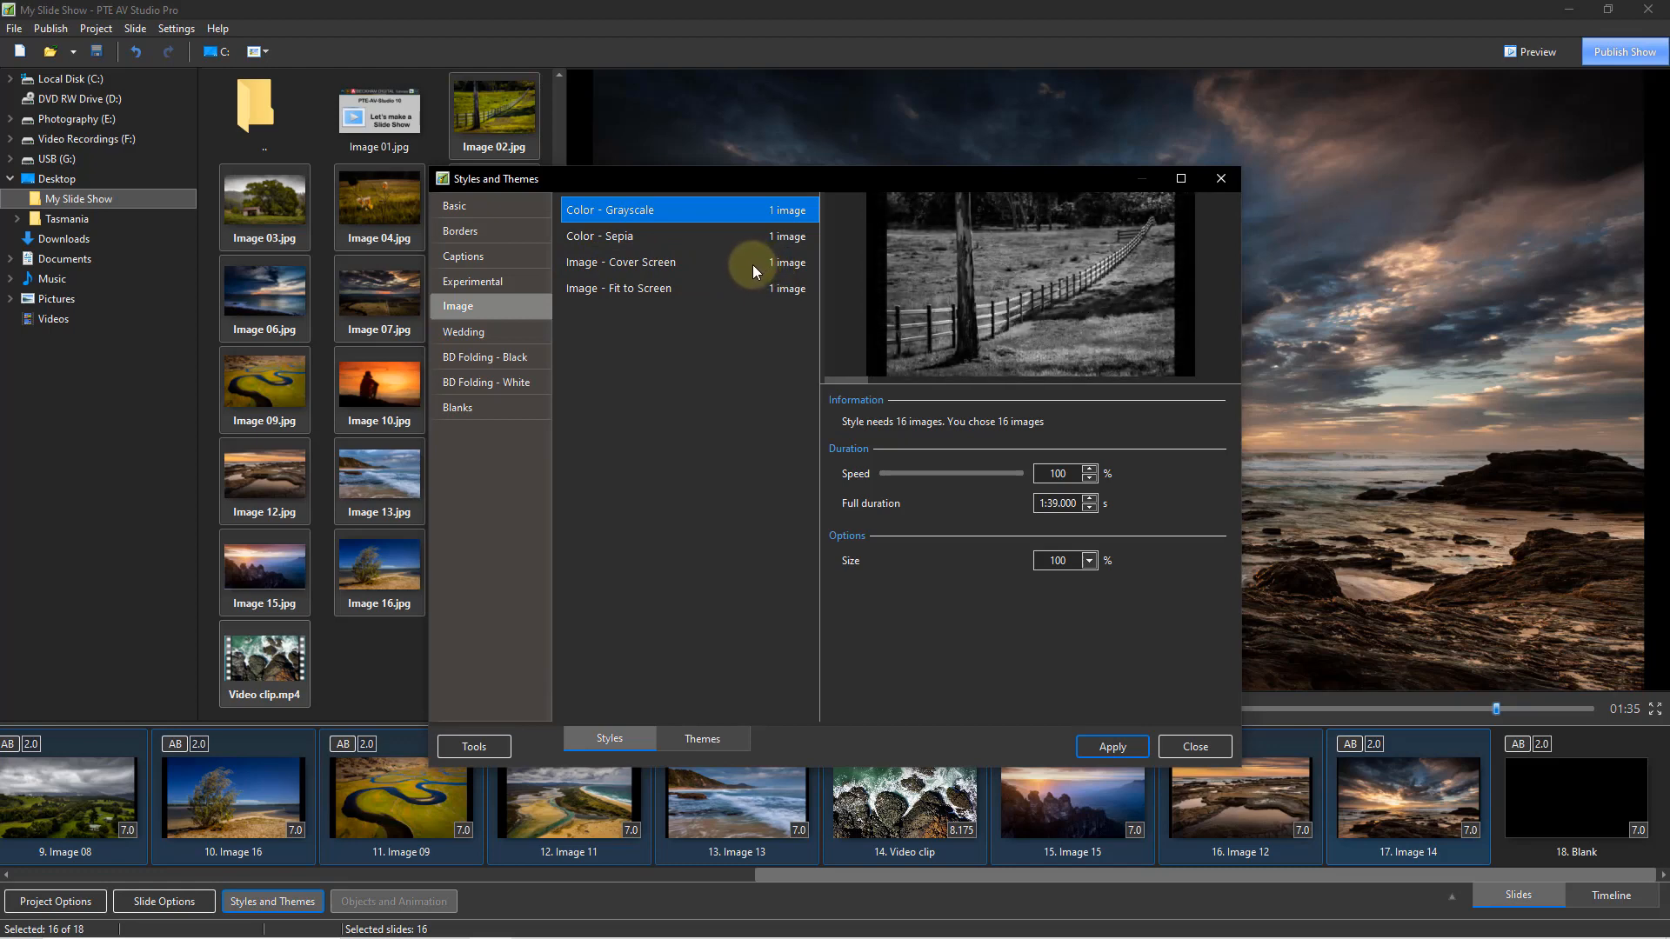
click(647, 269)
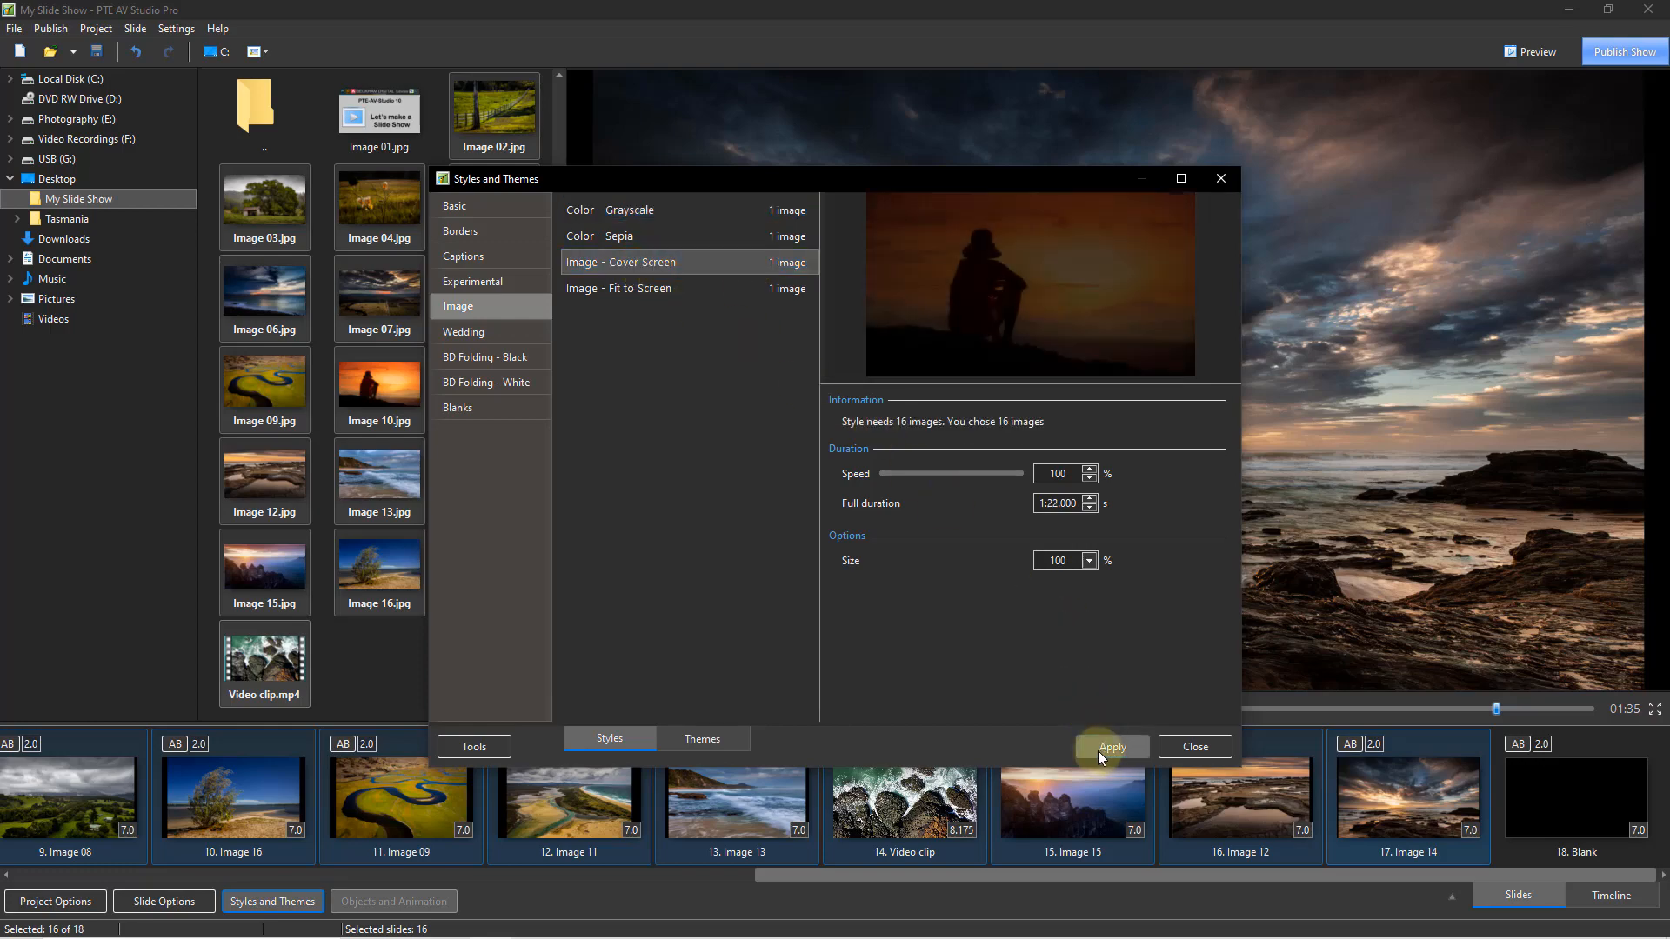
click(1101, 748)
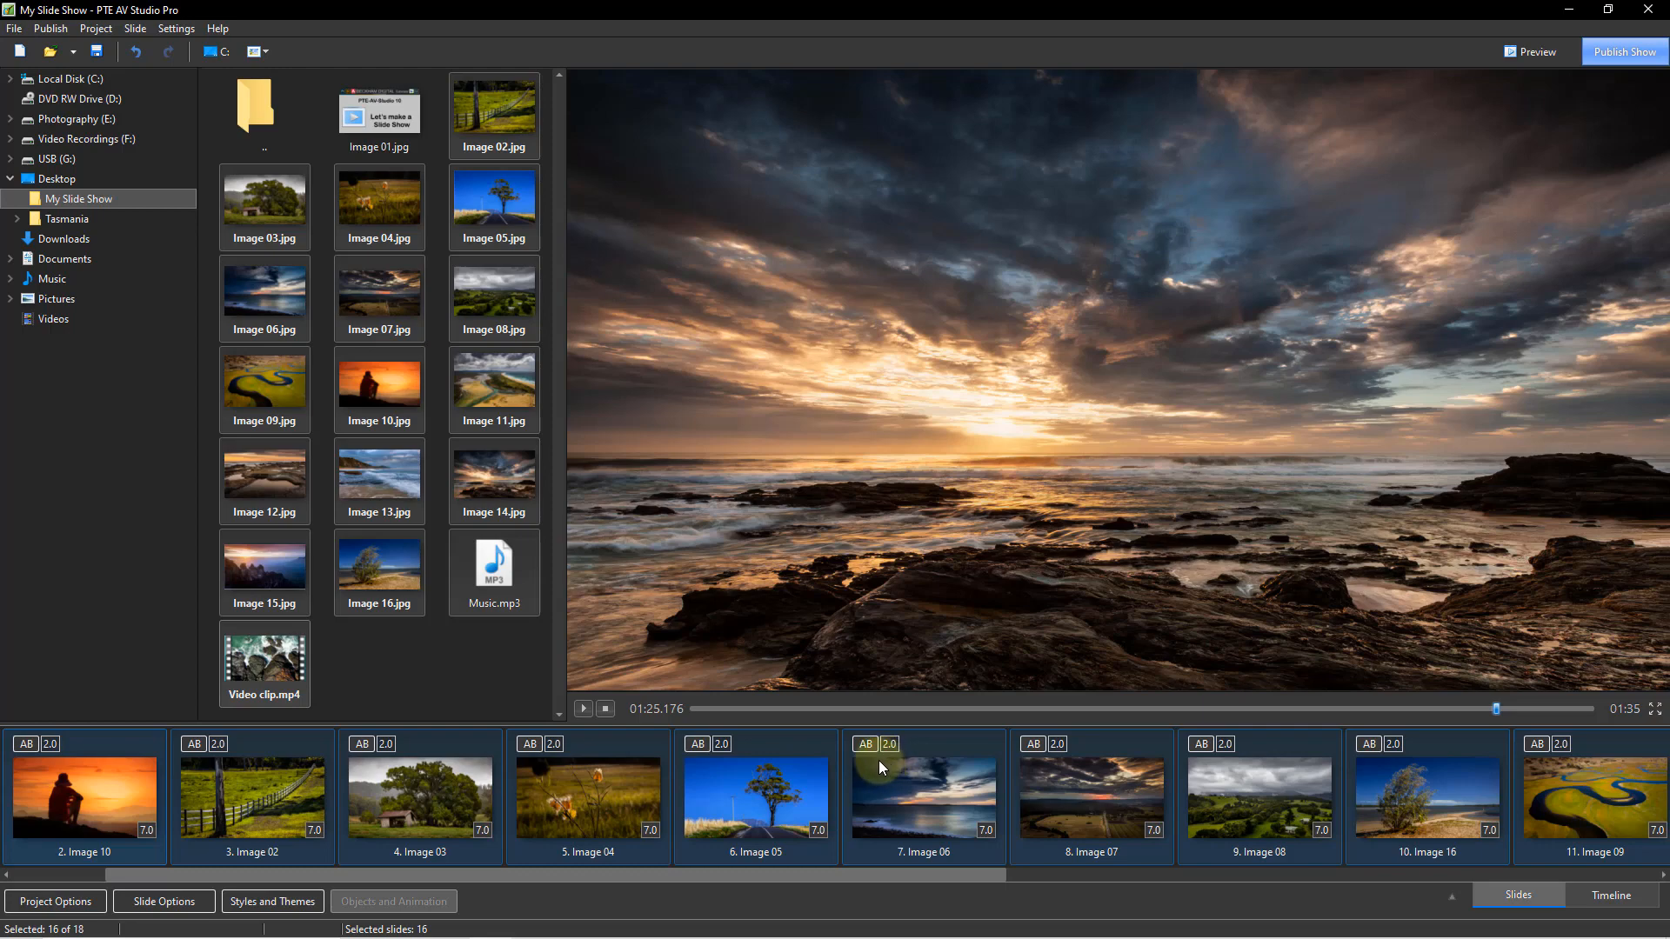
key(ctrl+s)
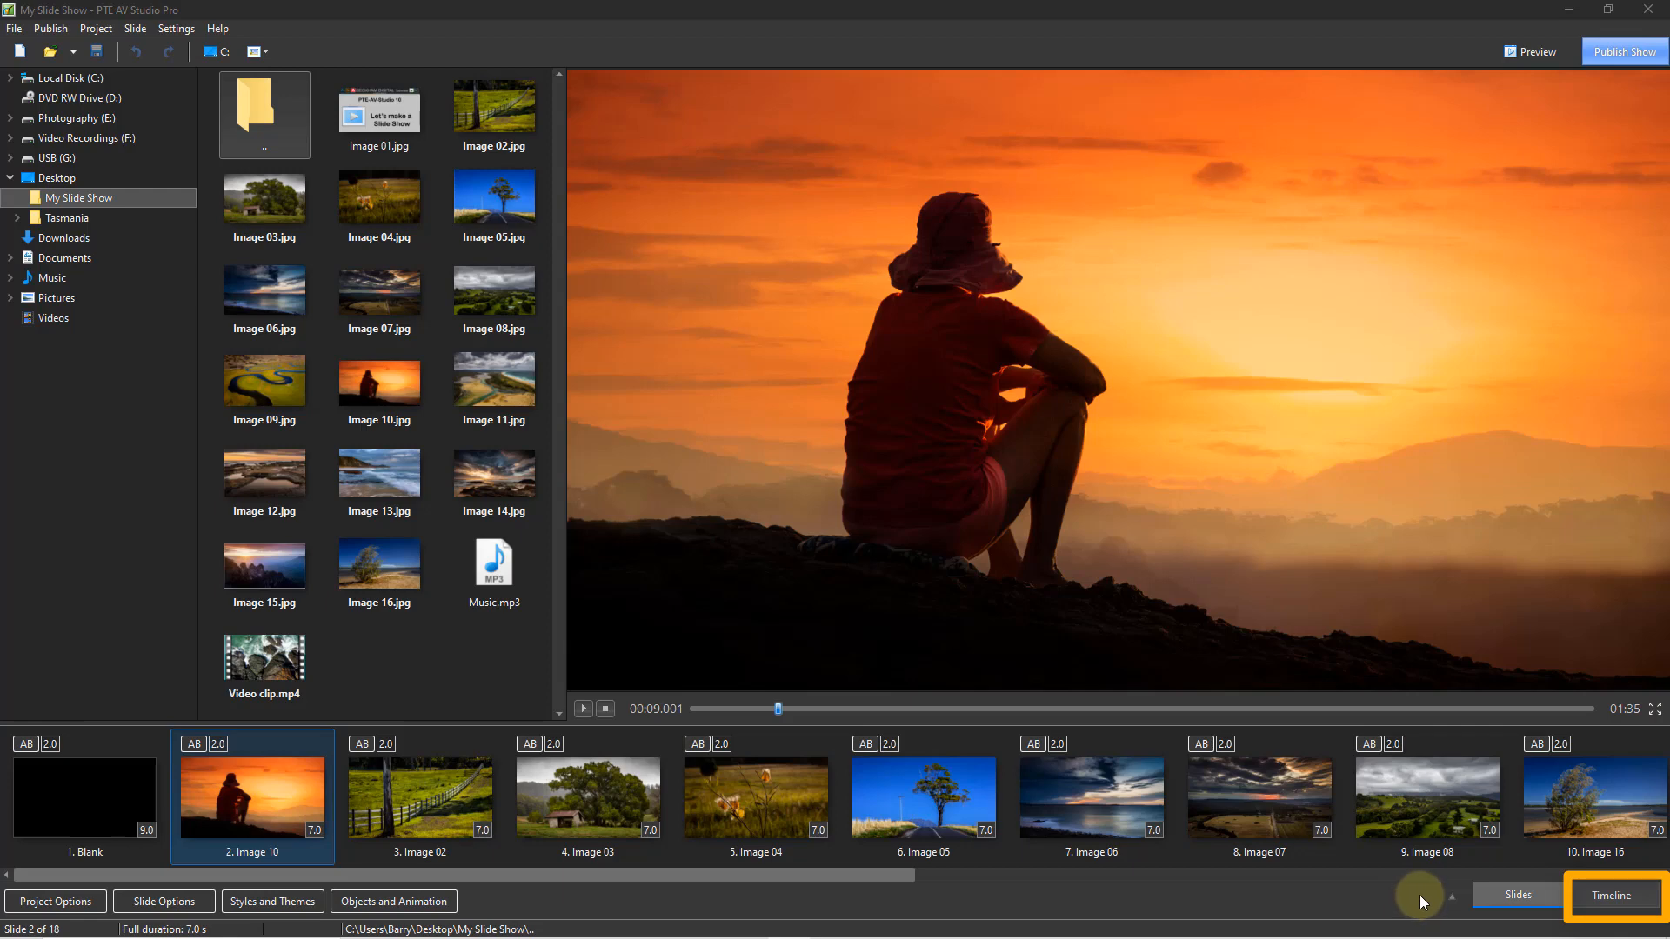
Step: Switch to the timeline view, adjusting its height, and play the show from the very beginning
click(1611, 896)
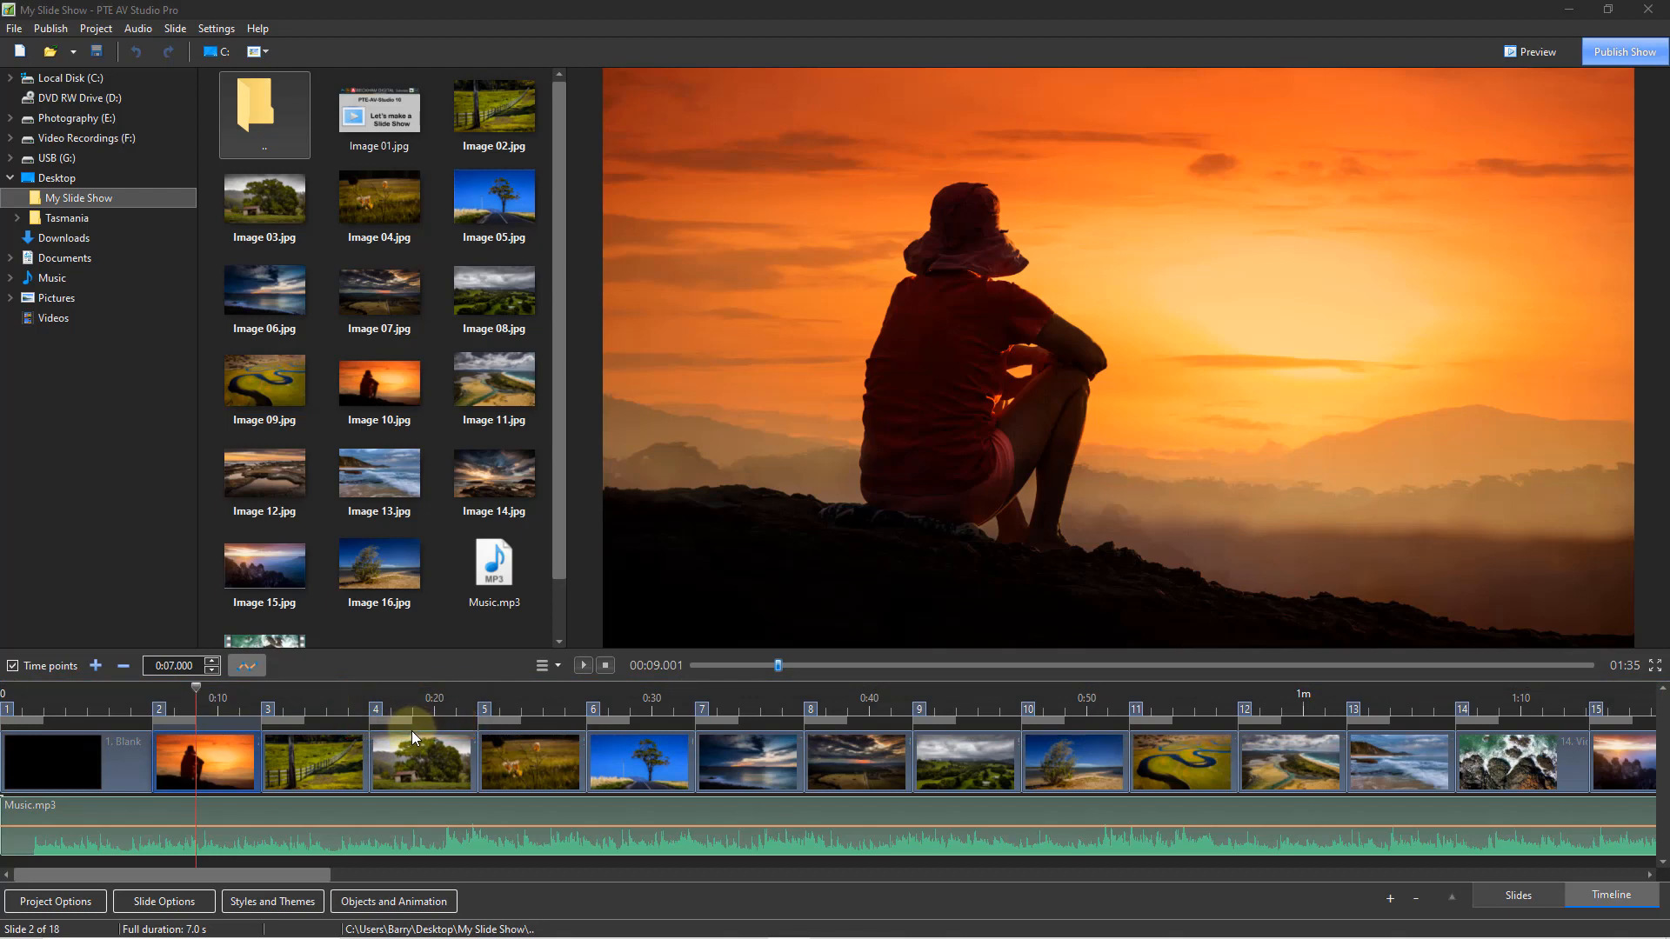
mouse_move(411, 722)
mouse_move(411, 723)
mouse_down()
mouse_move(463, 723)
mouse_move(396, 727)
mouse_move(415, 727)
mouse_up()
drag(448, 683, 500, 690)
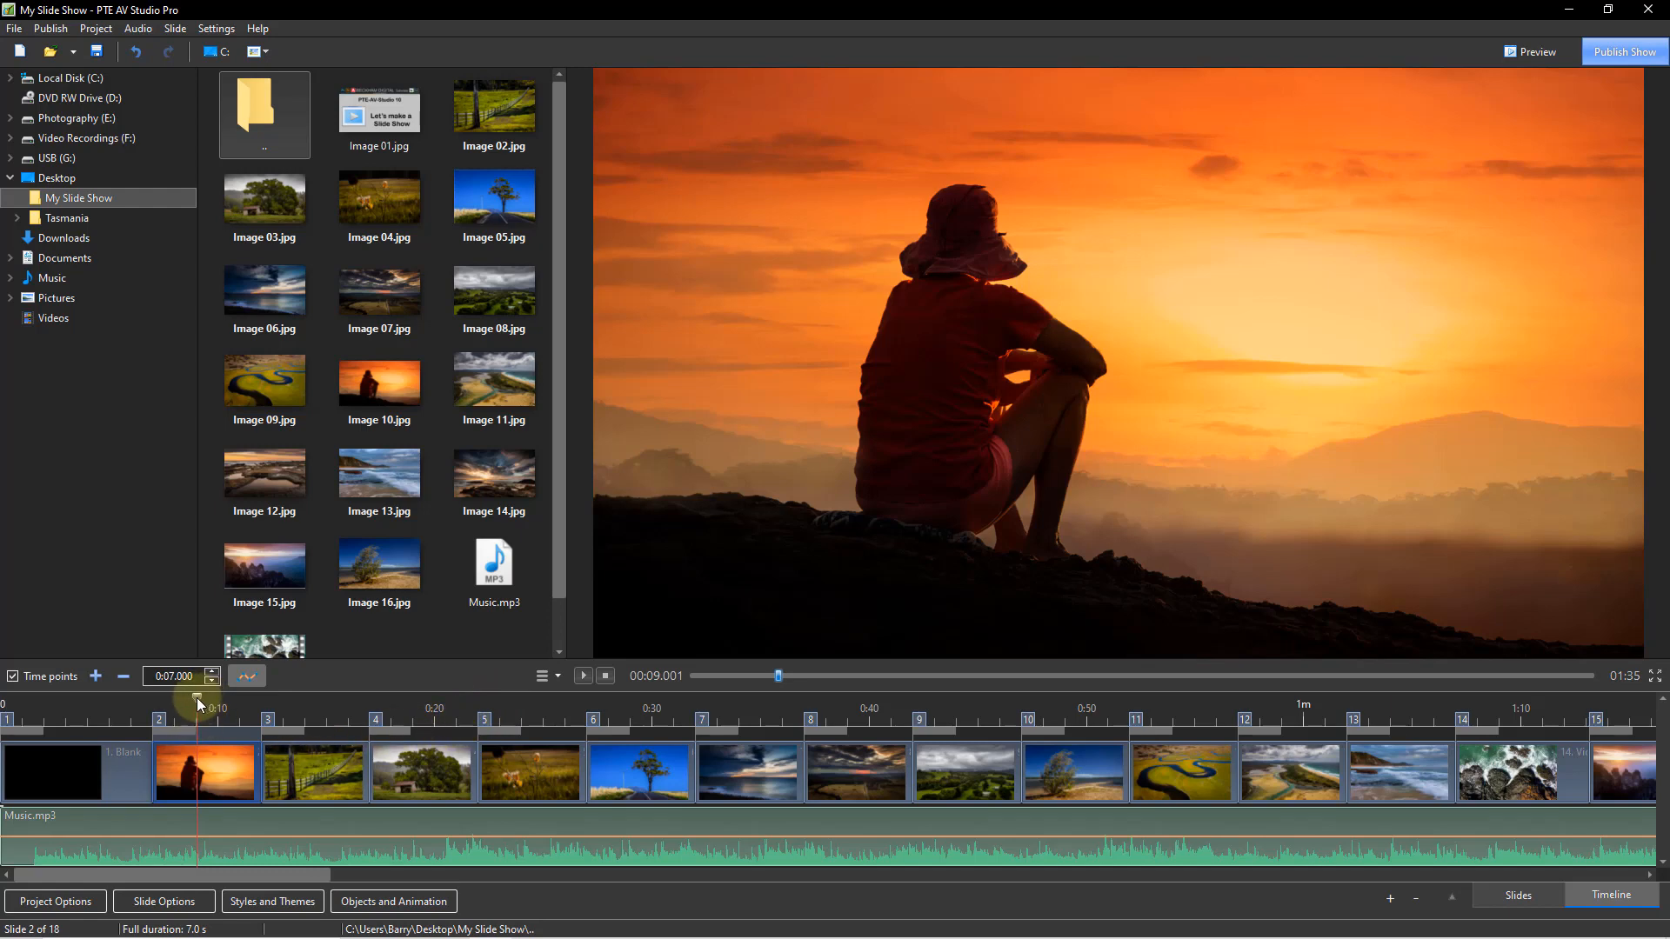
drag(196, 697, 5, 691)
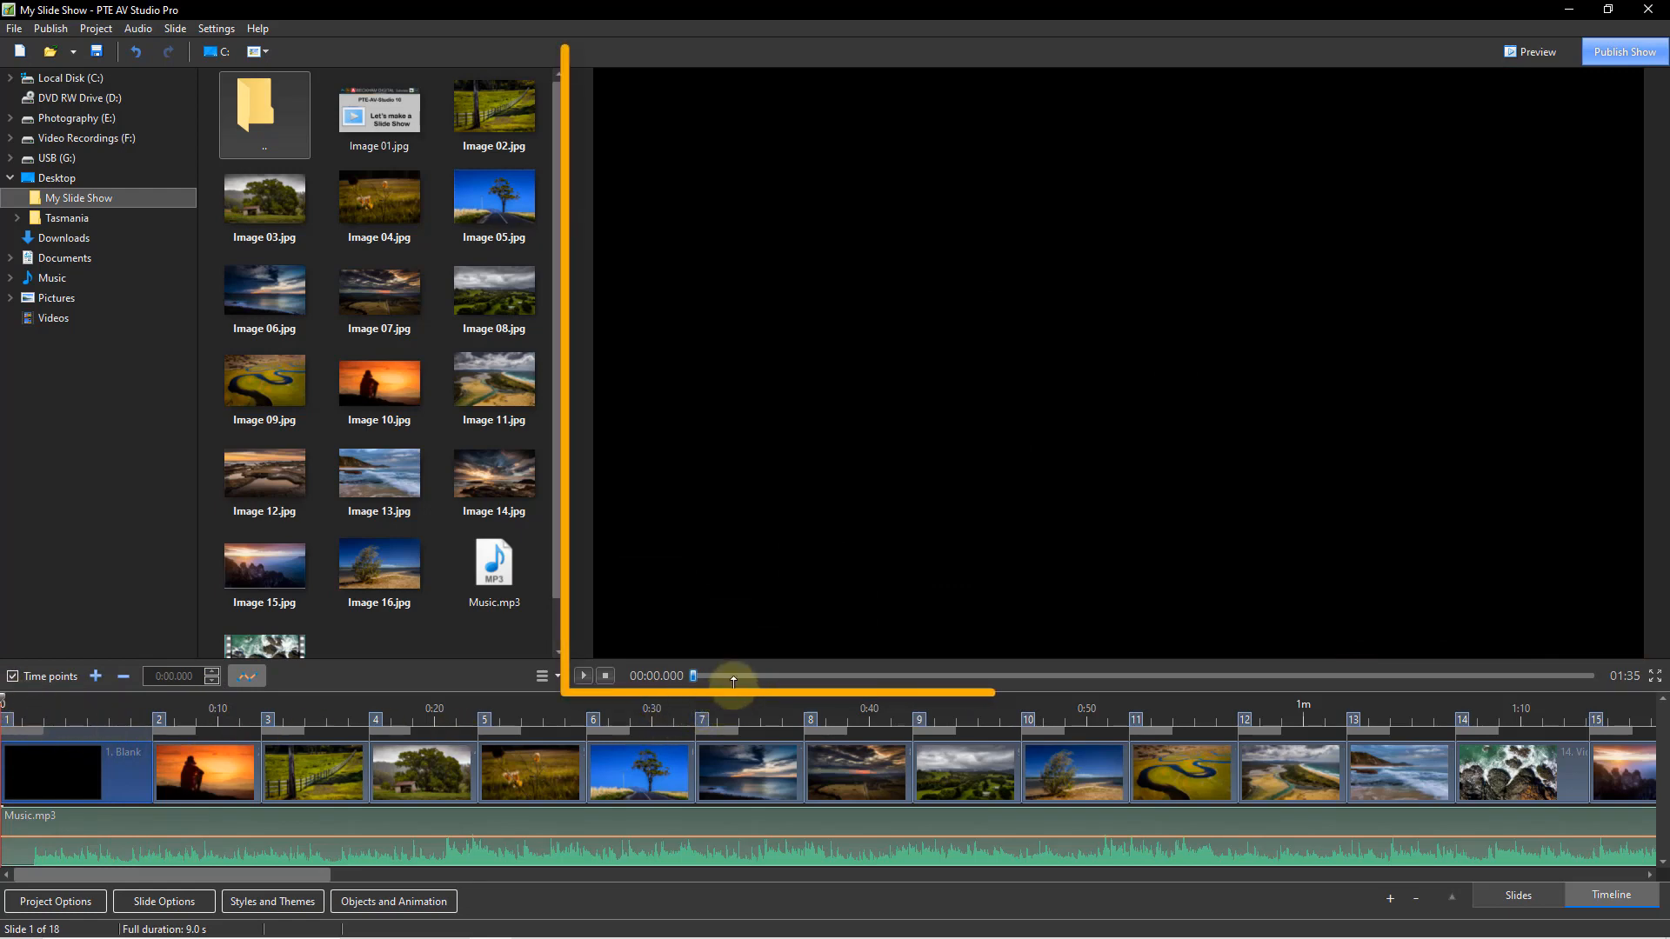
click(583, 676)
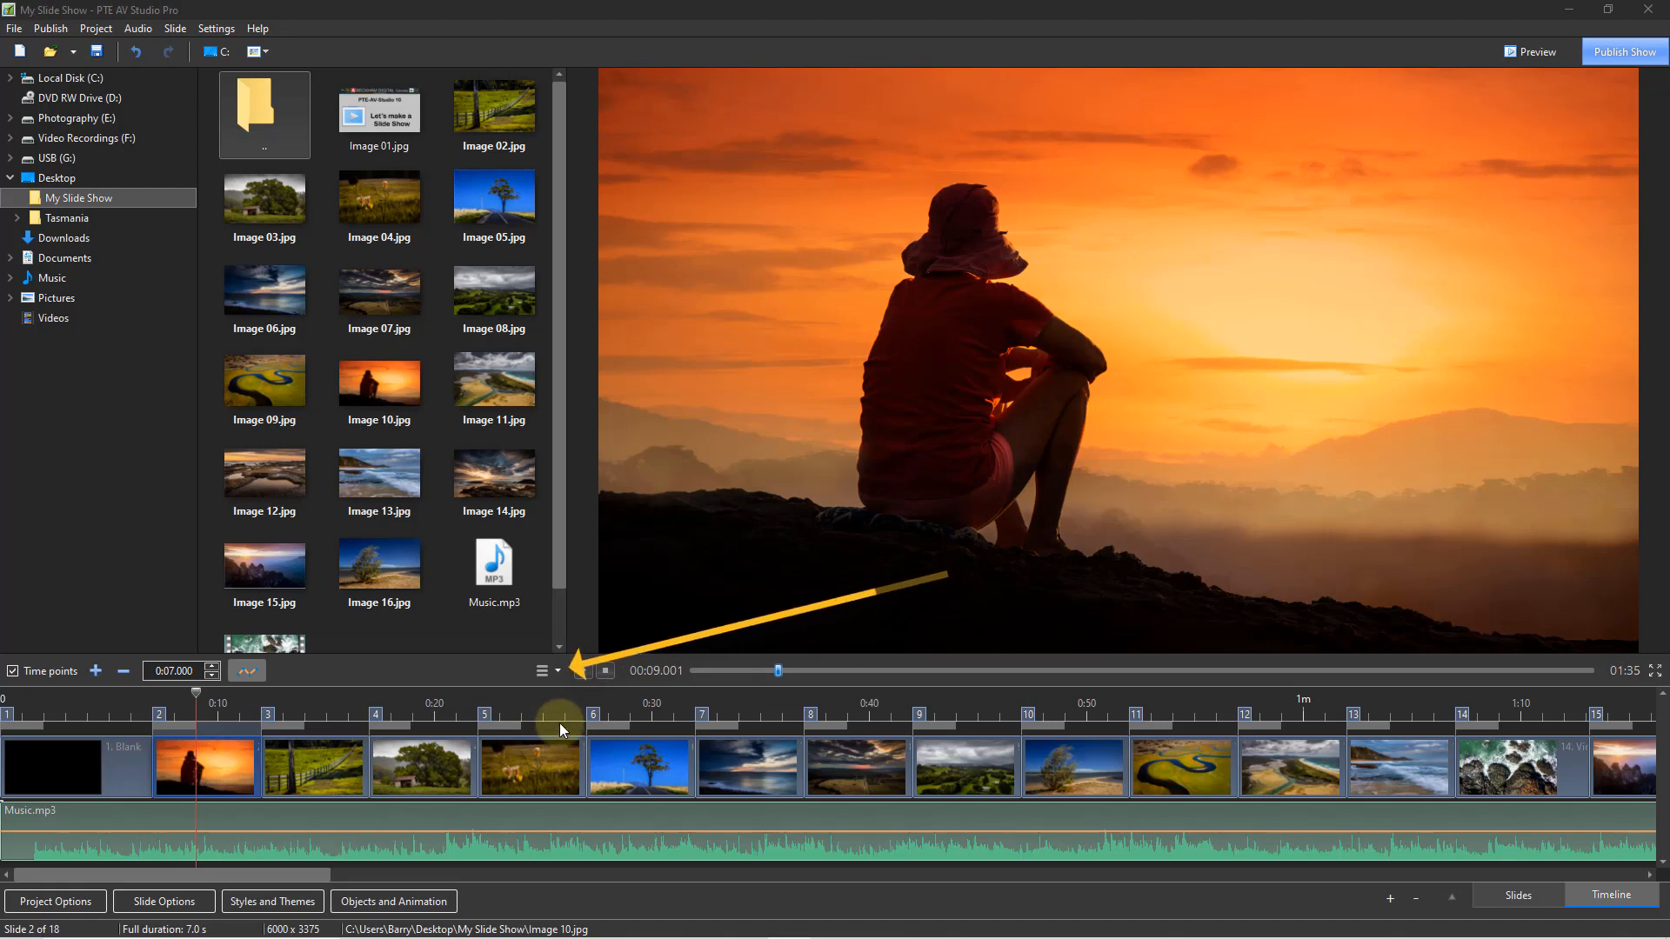
click(557, 671)
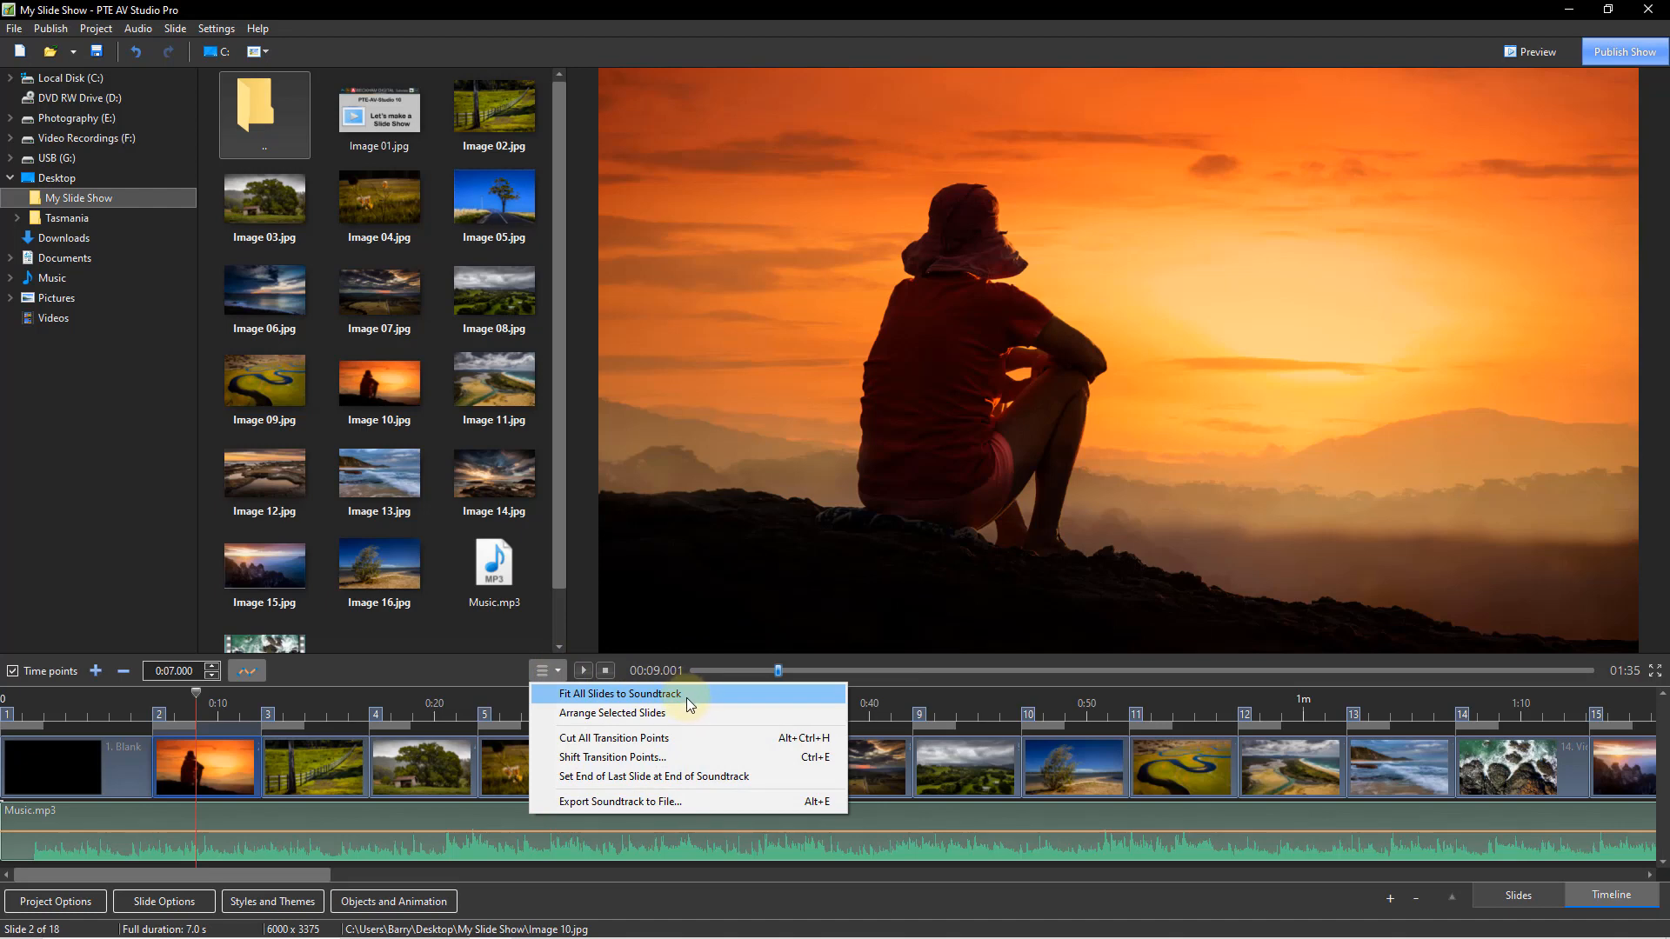
click(462, 671)
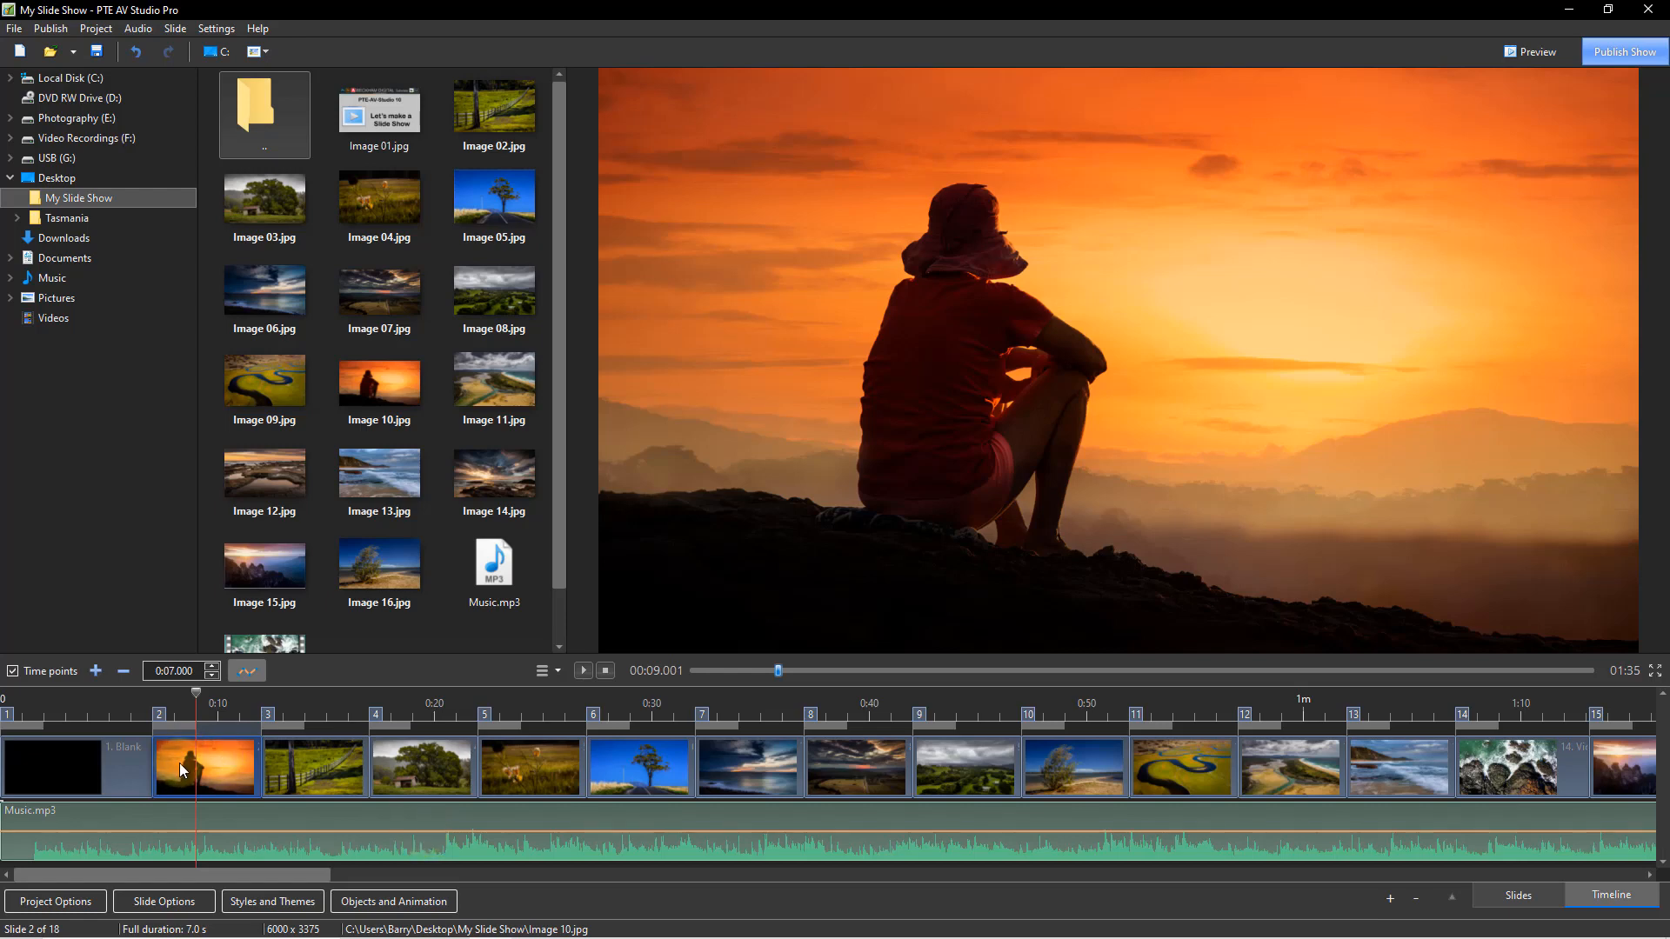
Step: Add a volume point at about 6 seconds on the Music.mp3 track, lower it to 0%, and play from the start
double_click(131, 832)
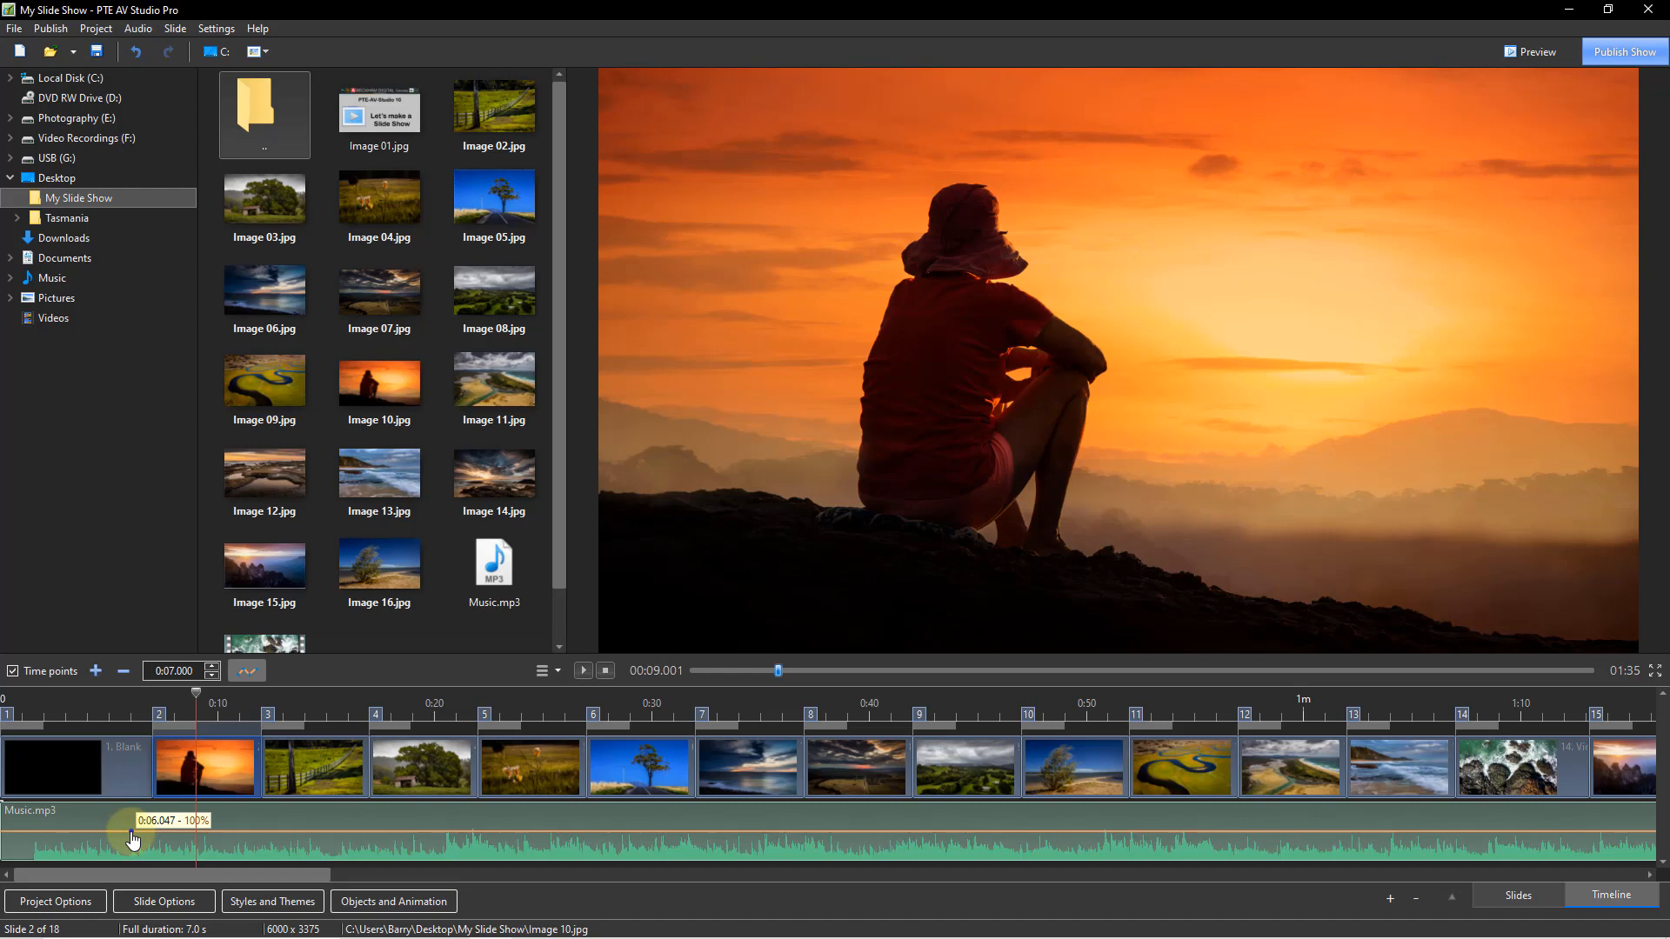
drag(131, 835, 134, 861)
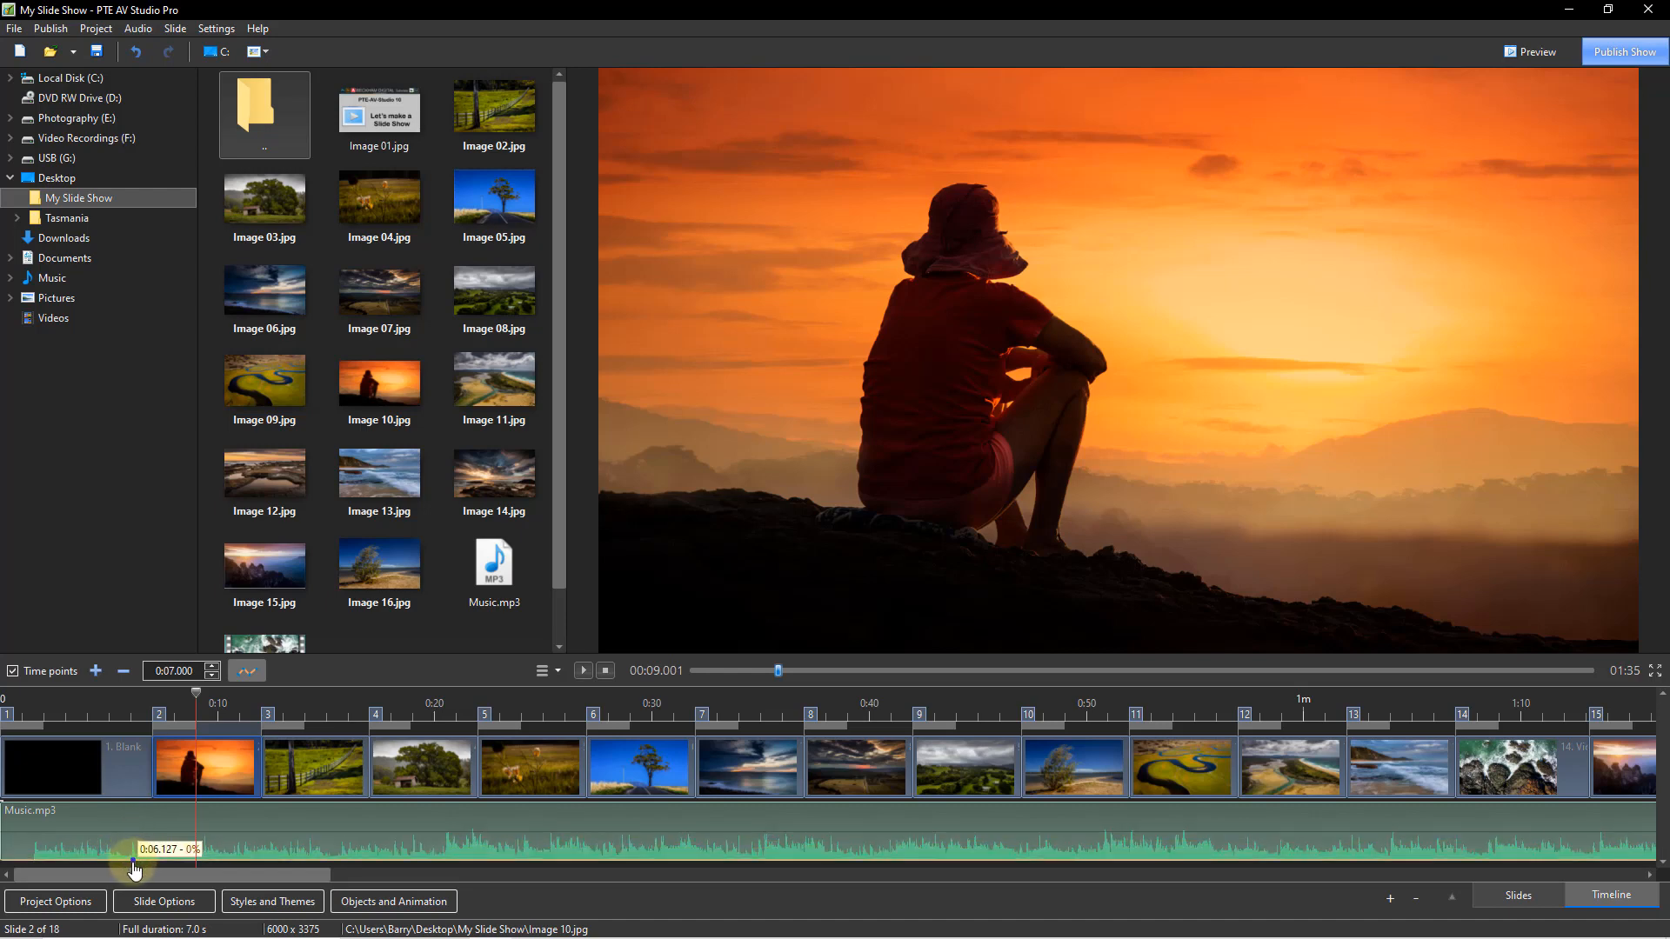
click(12, 709)
key(space)
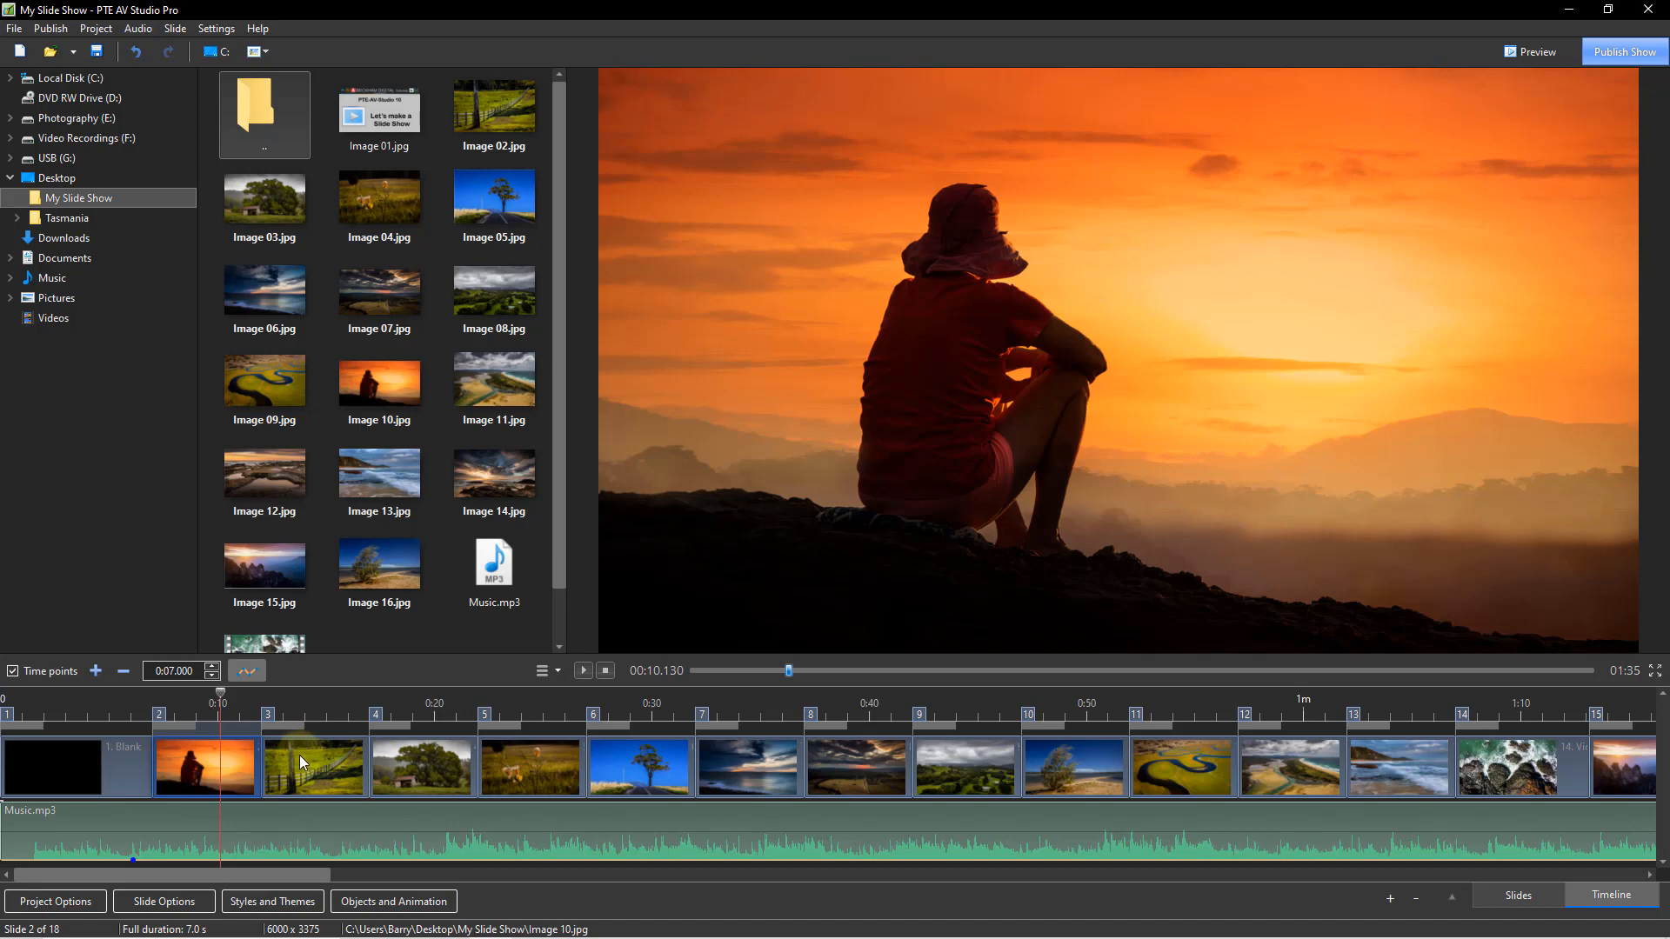
Step: Move slide 3, Image 02, along the timeline to start at 4:44.096
click(308, 766)
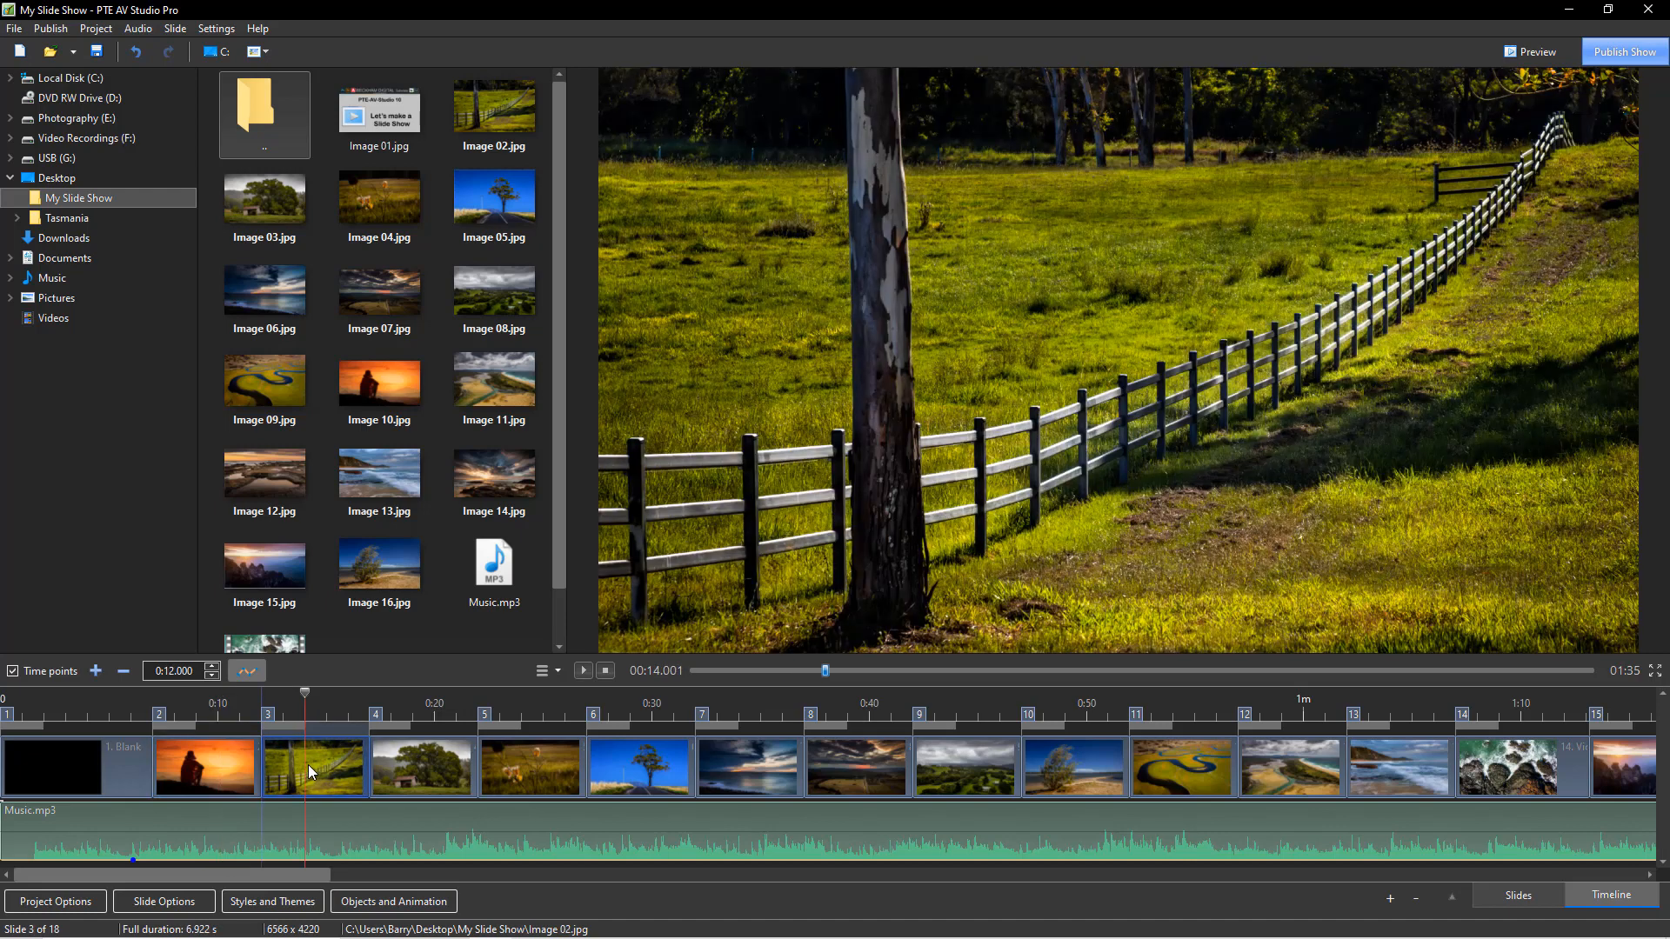
drag(308, 764, 1666, 765)
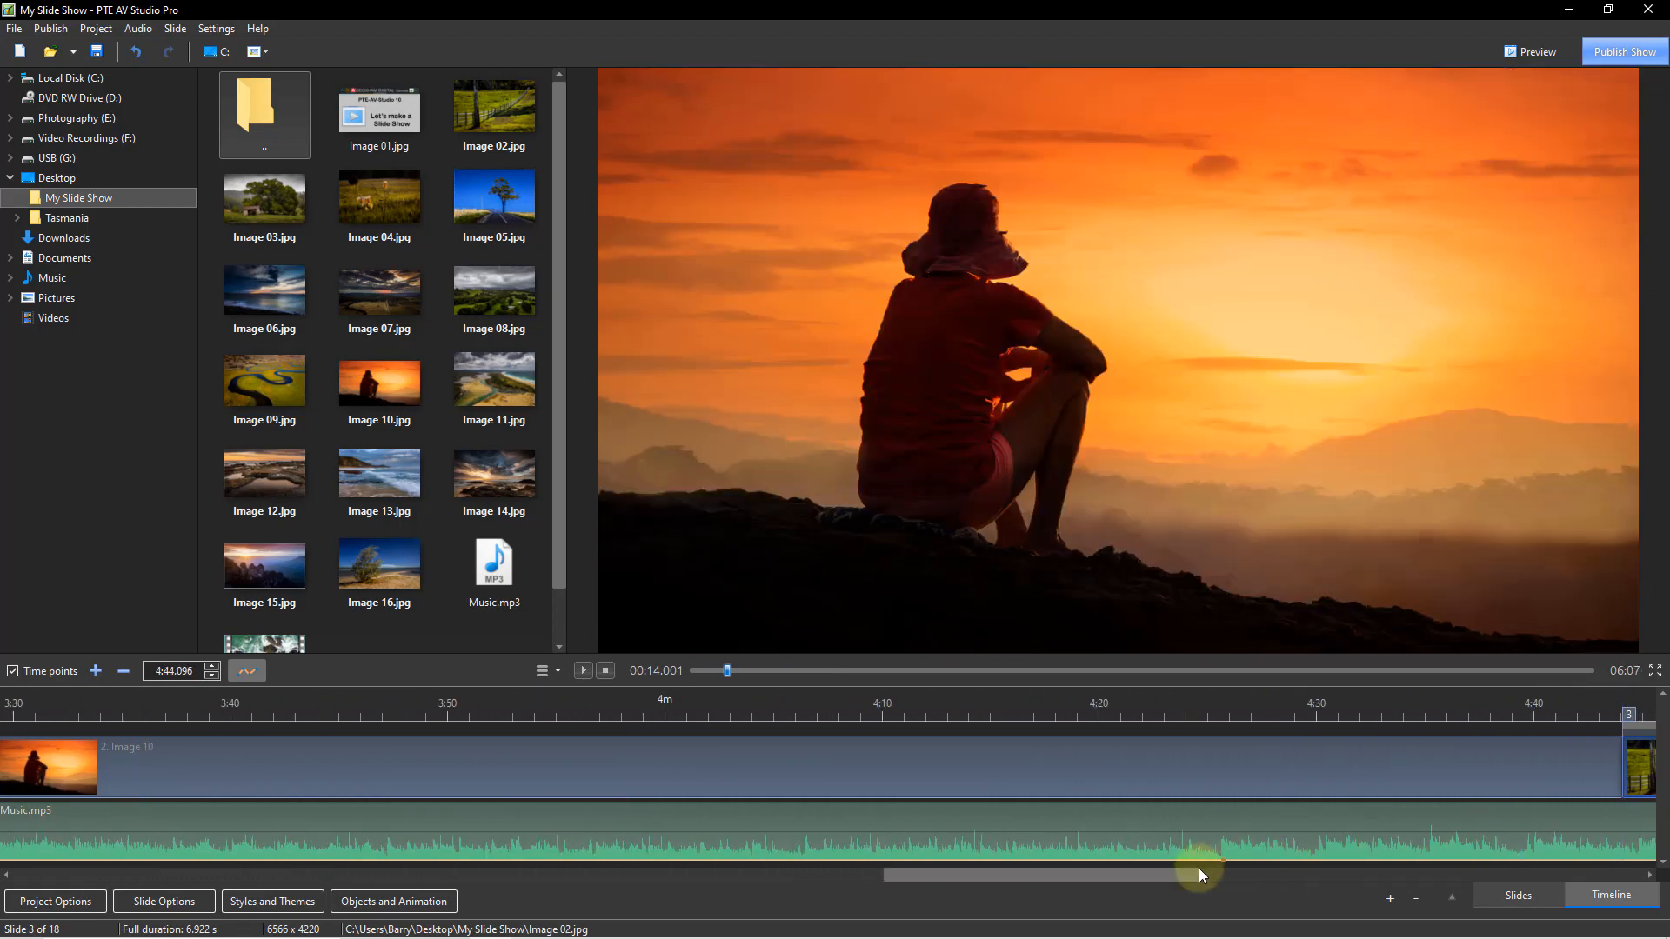
Step: Remove the volume point near 6 seconds on the Music.mp3 track and move the track to start at 0:05.446
drag(1167, 870, 213, 871)
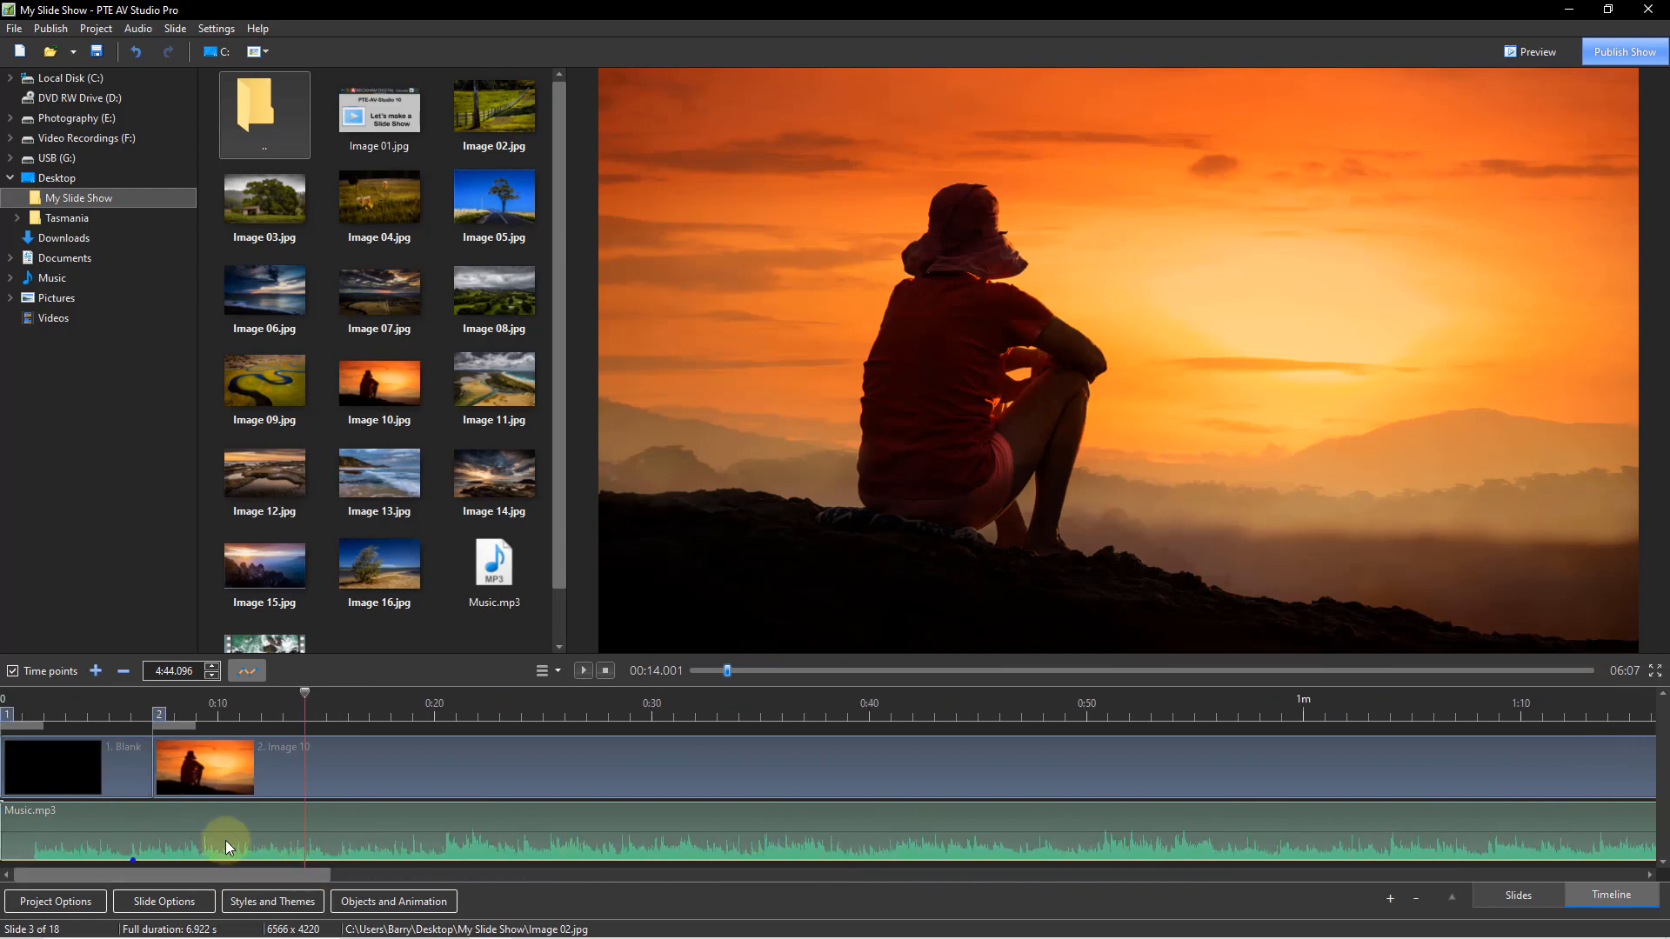
click(211, 762)
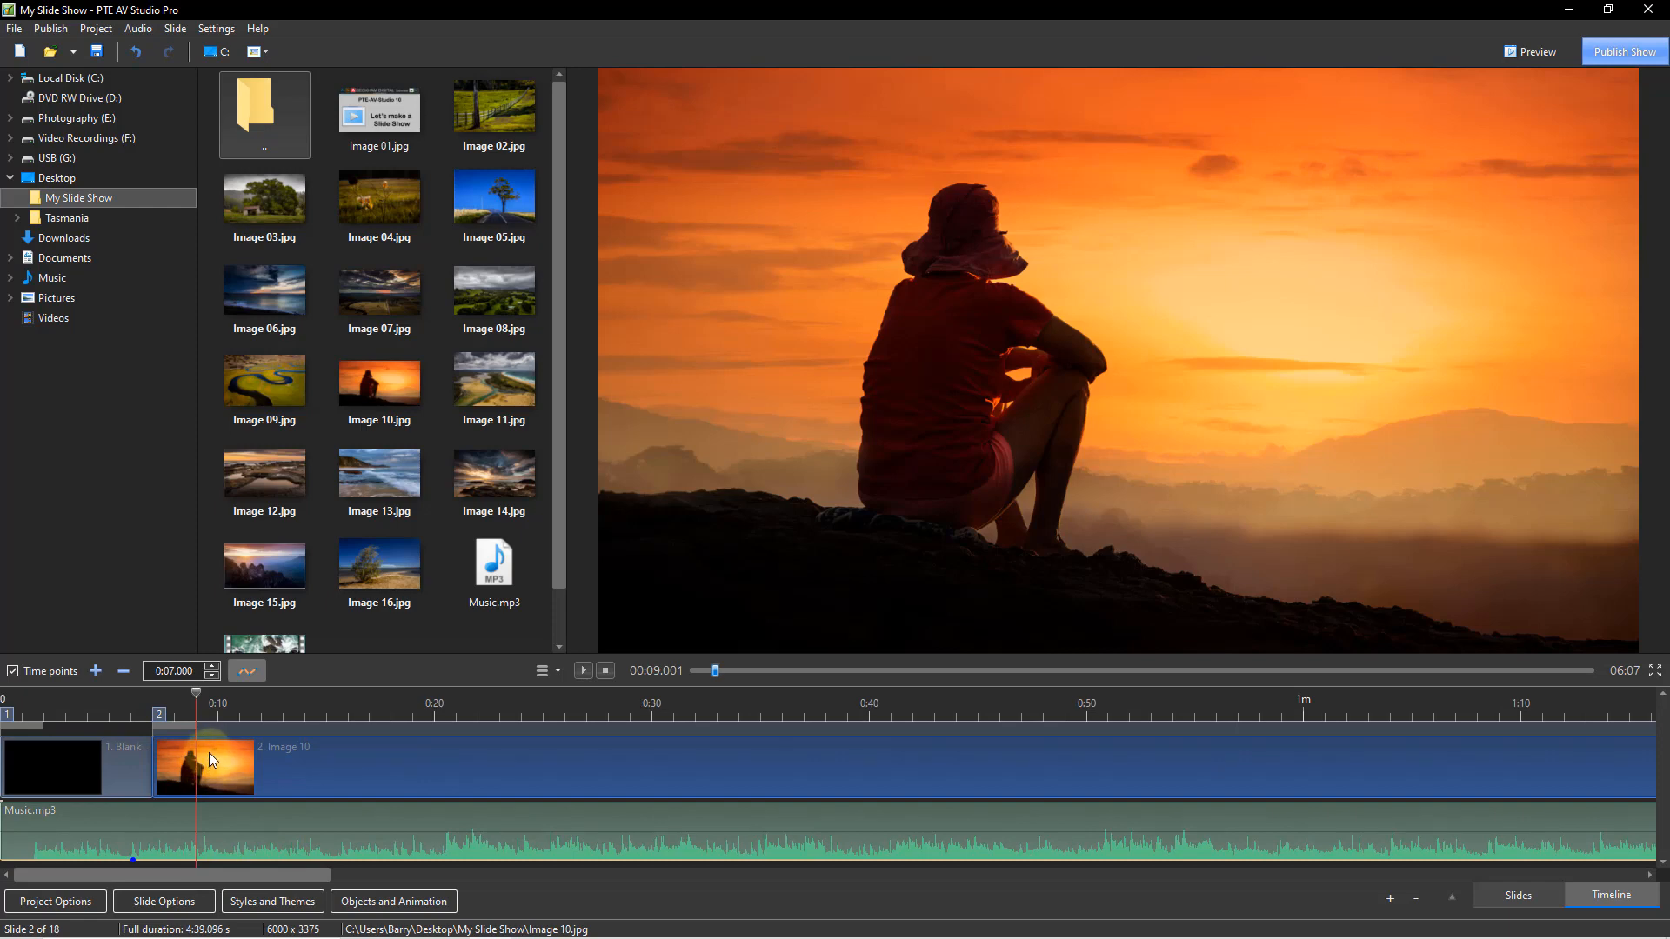
right_click(133, 861)
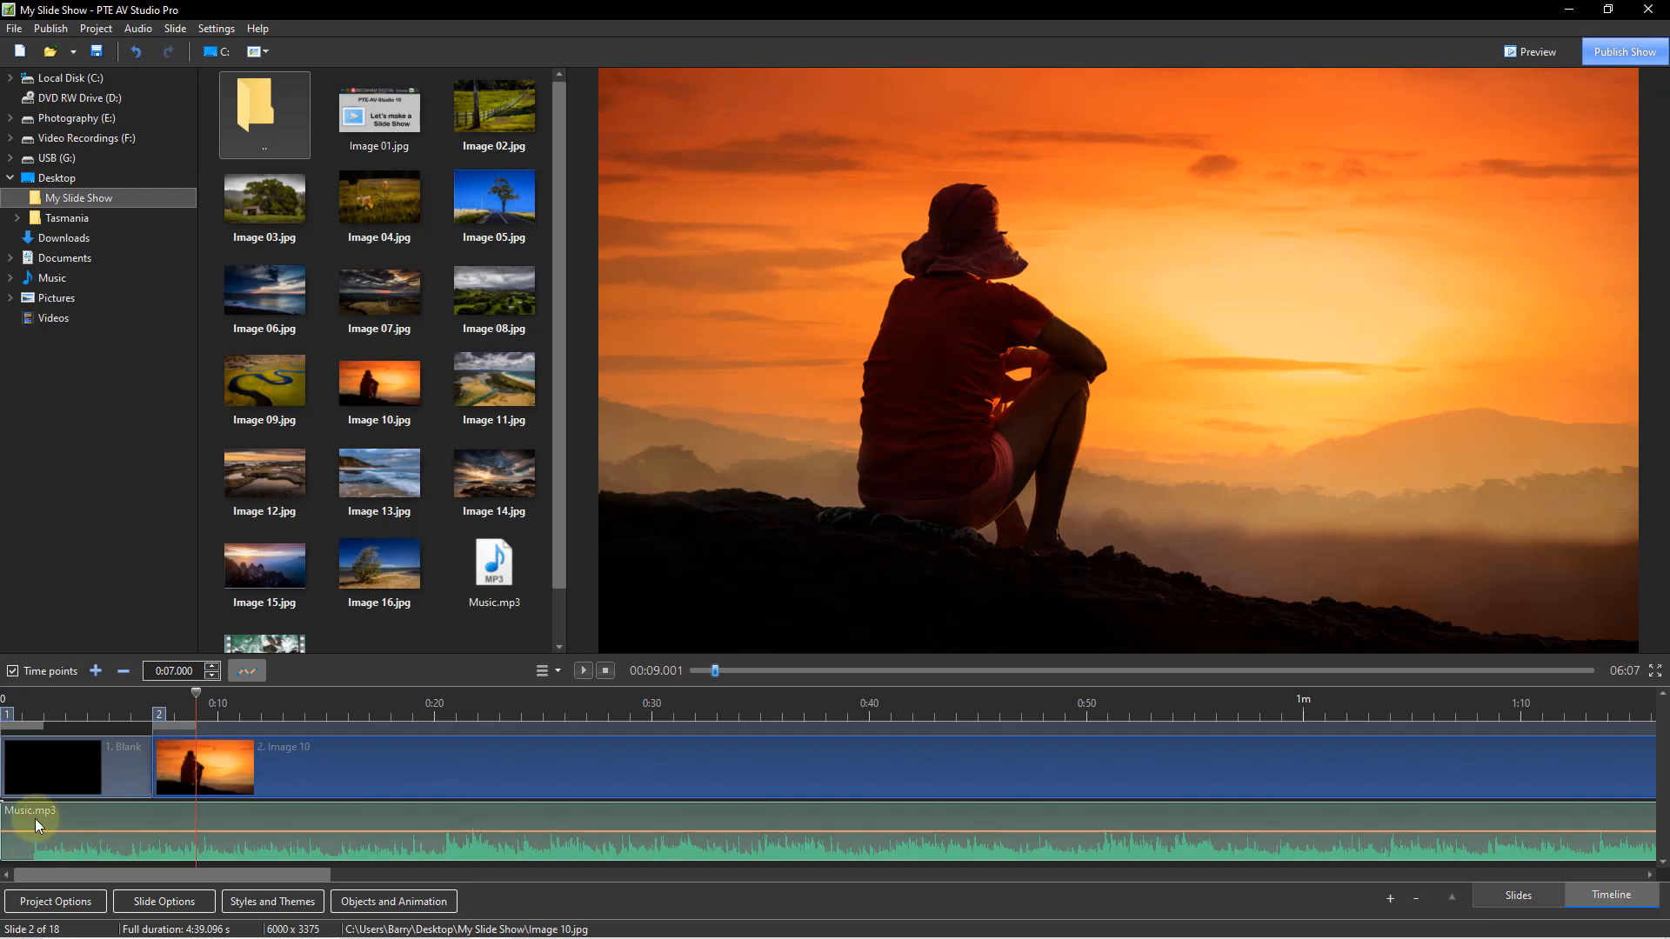
drag(35, 817, 157, 817)
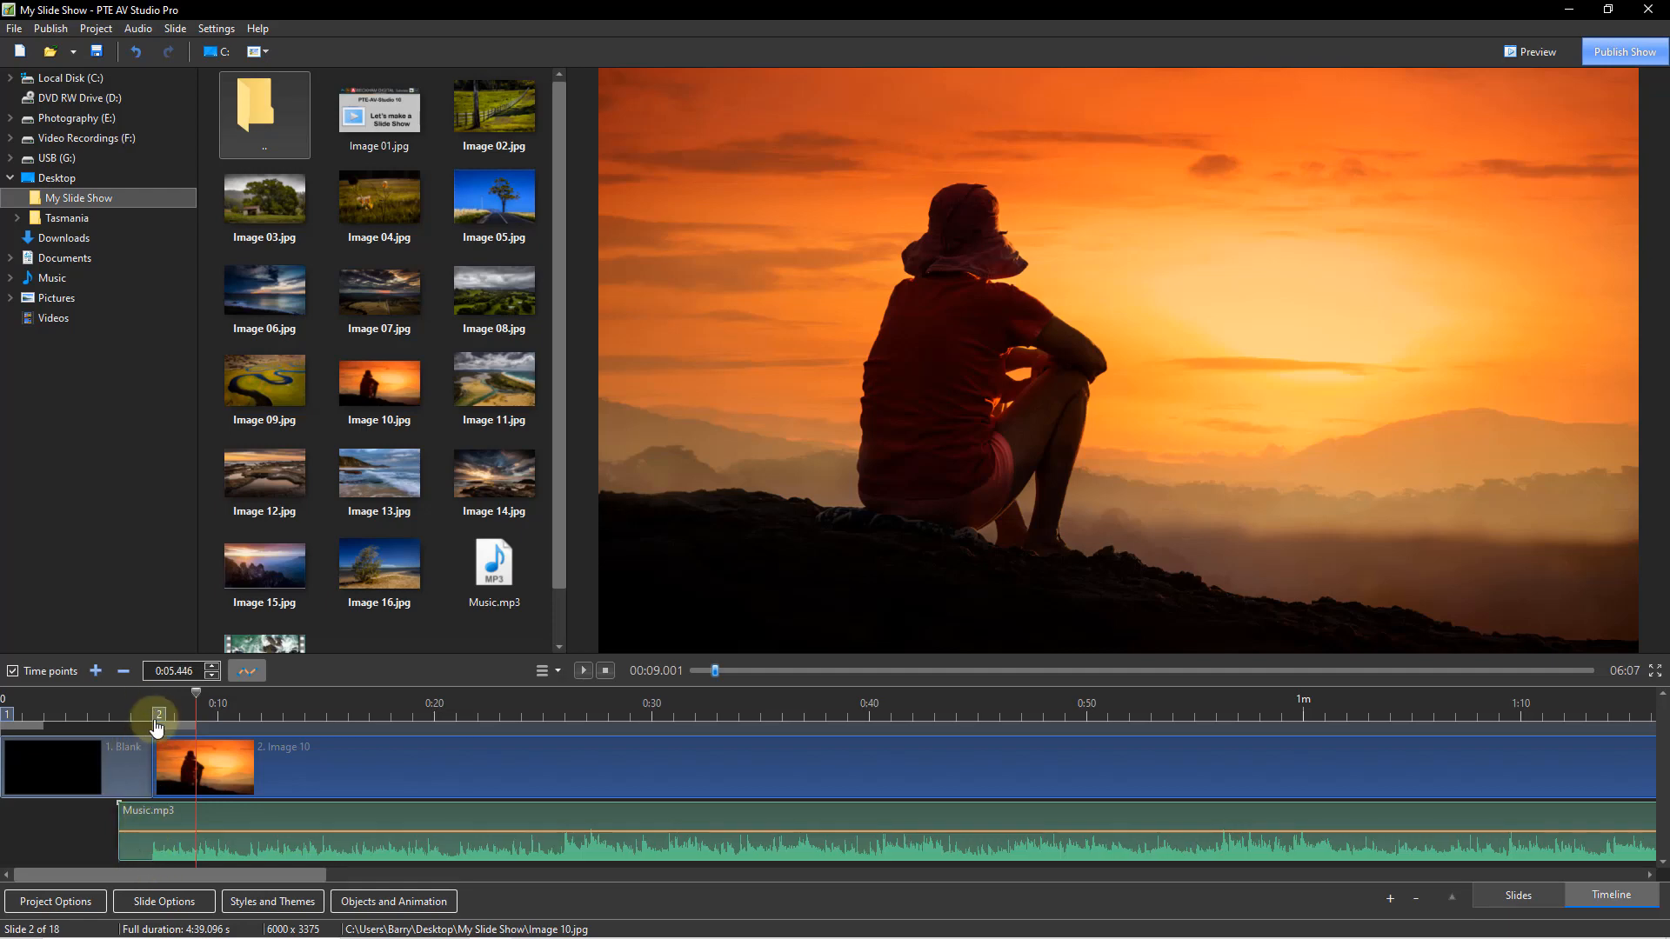
Step: Play the show from about 4 seconds to check the music's new start against the opening slides, and stop
click(91, 697)
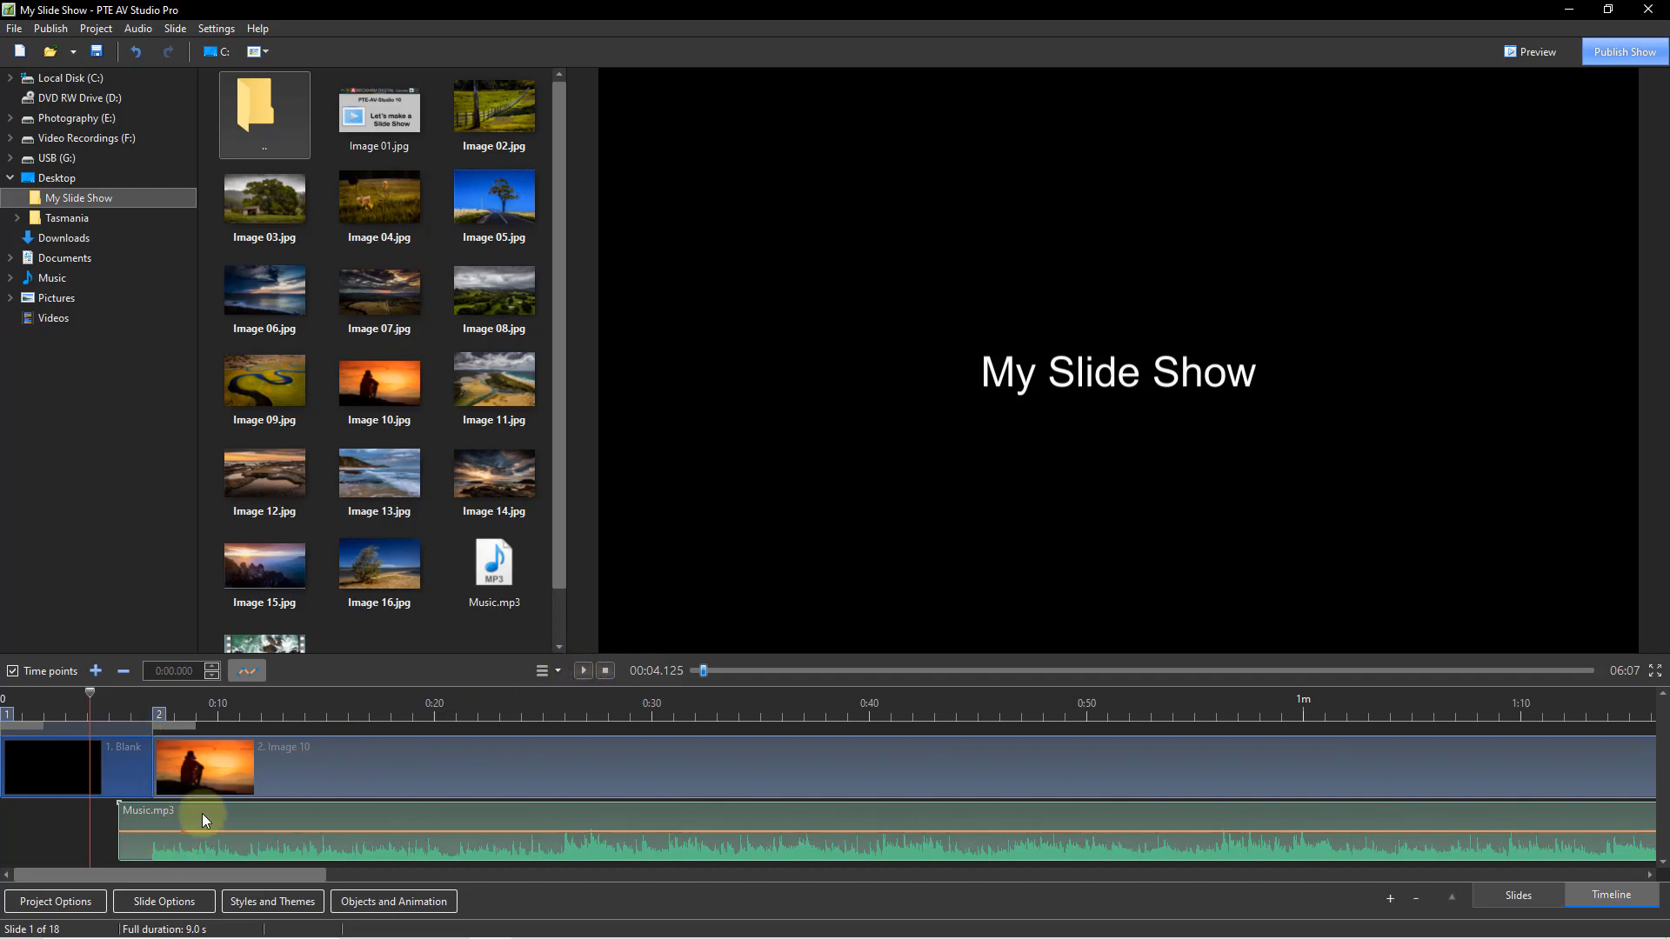
click(584, 669)
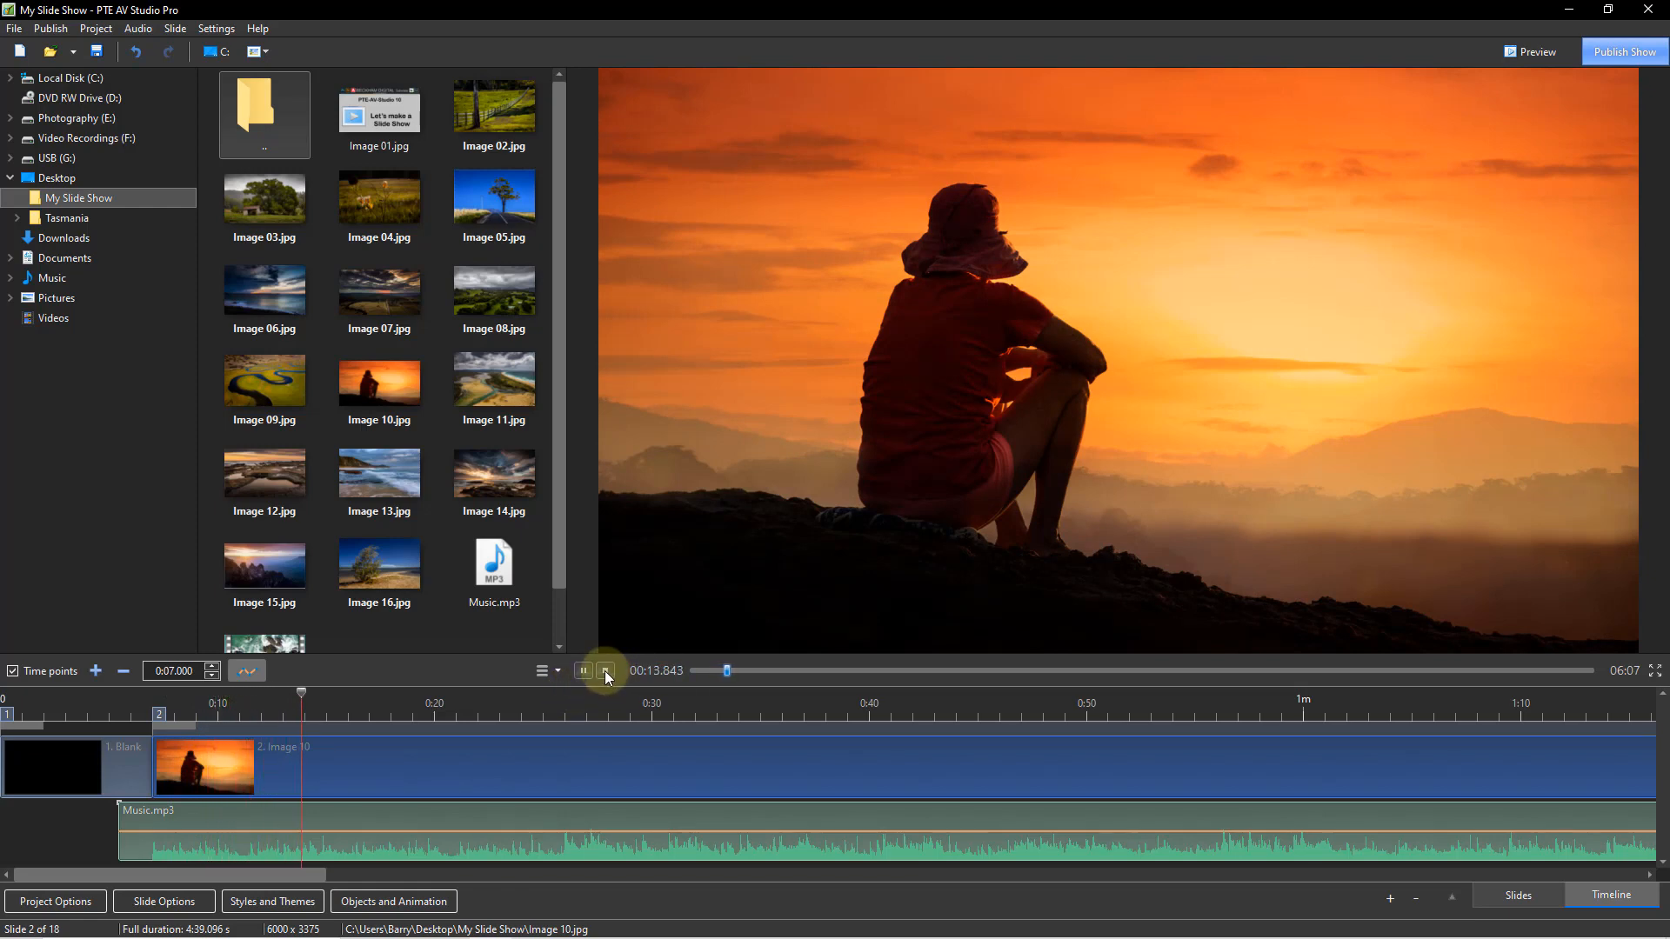
click(605, 671)
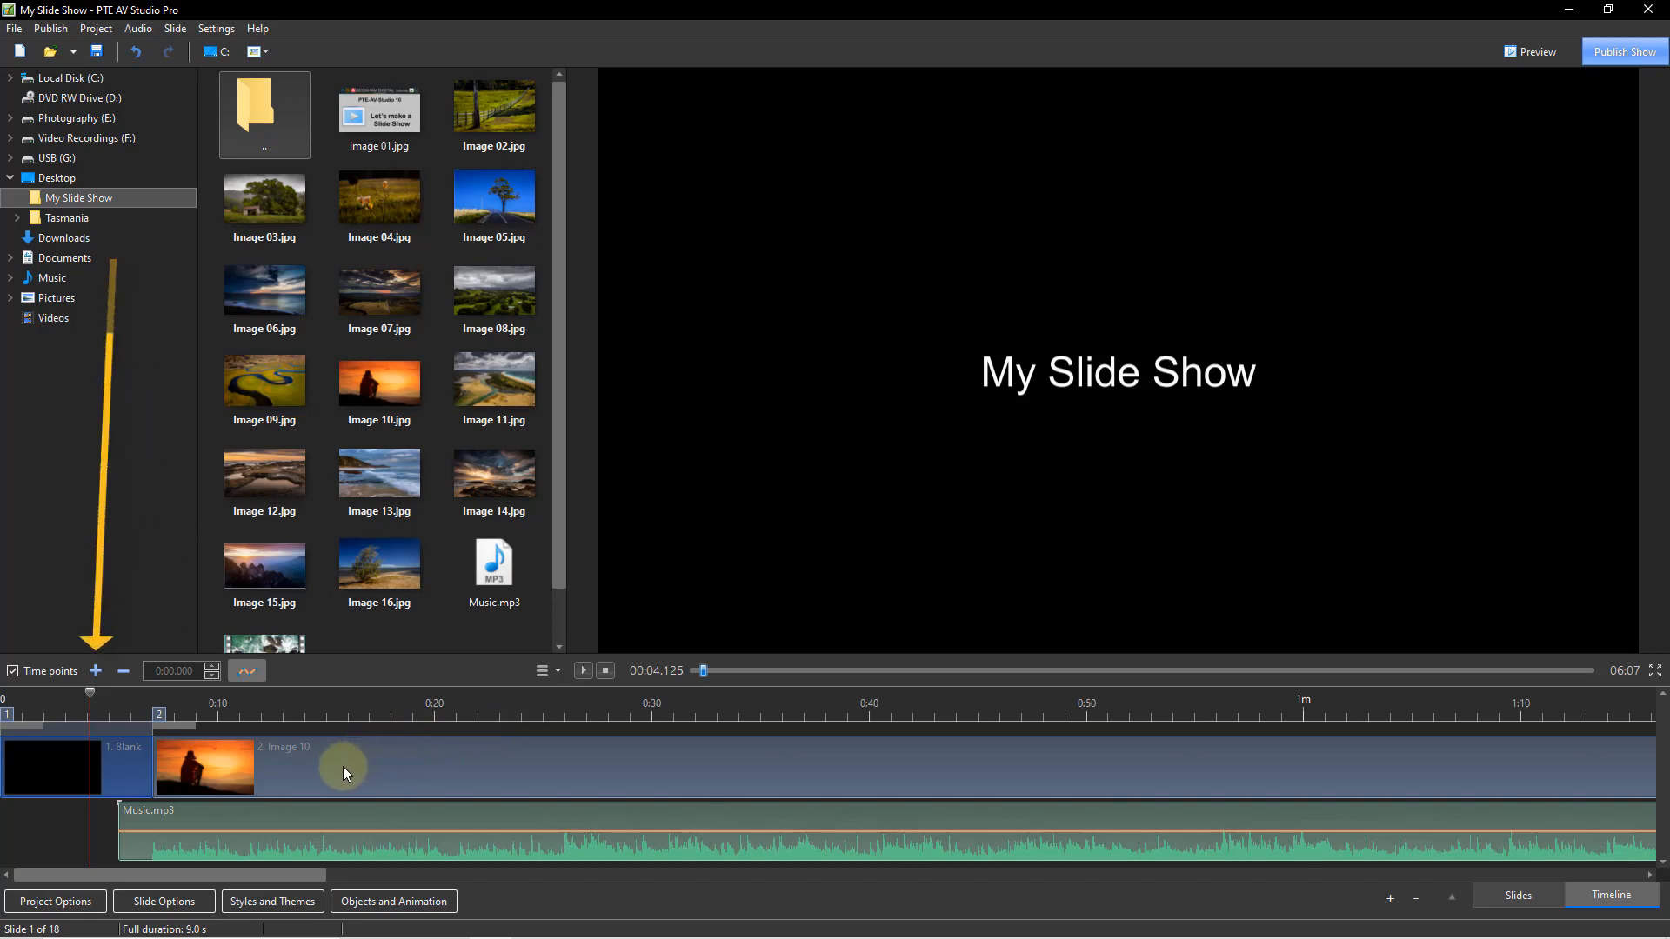
Step: Lower the volume point at 0:17.140 on Music.mp3 to 0%, and set slide 3's time point at 0:14.419 during playback
click(94, 672)
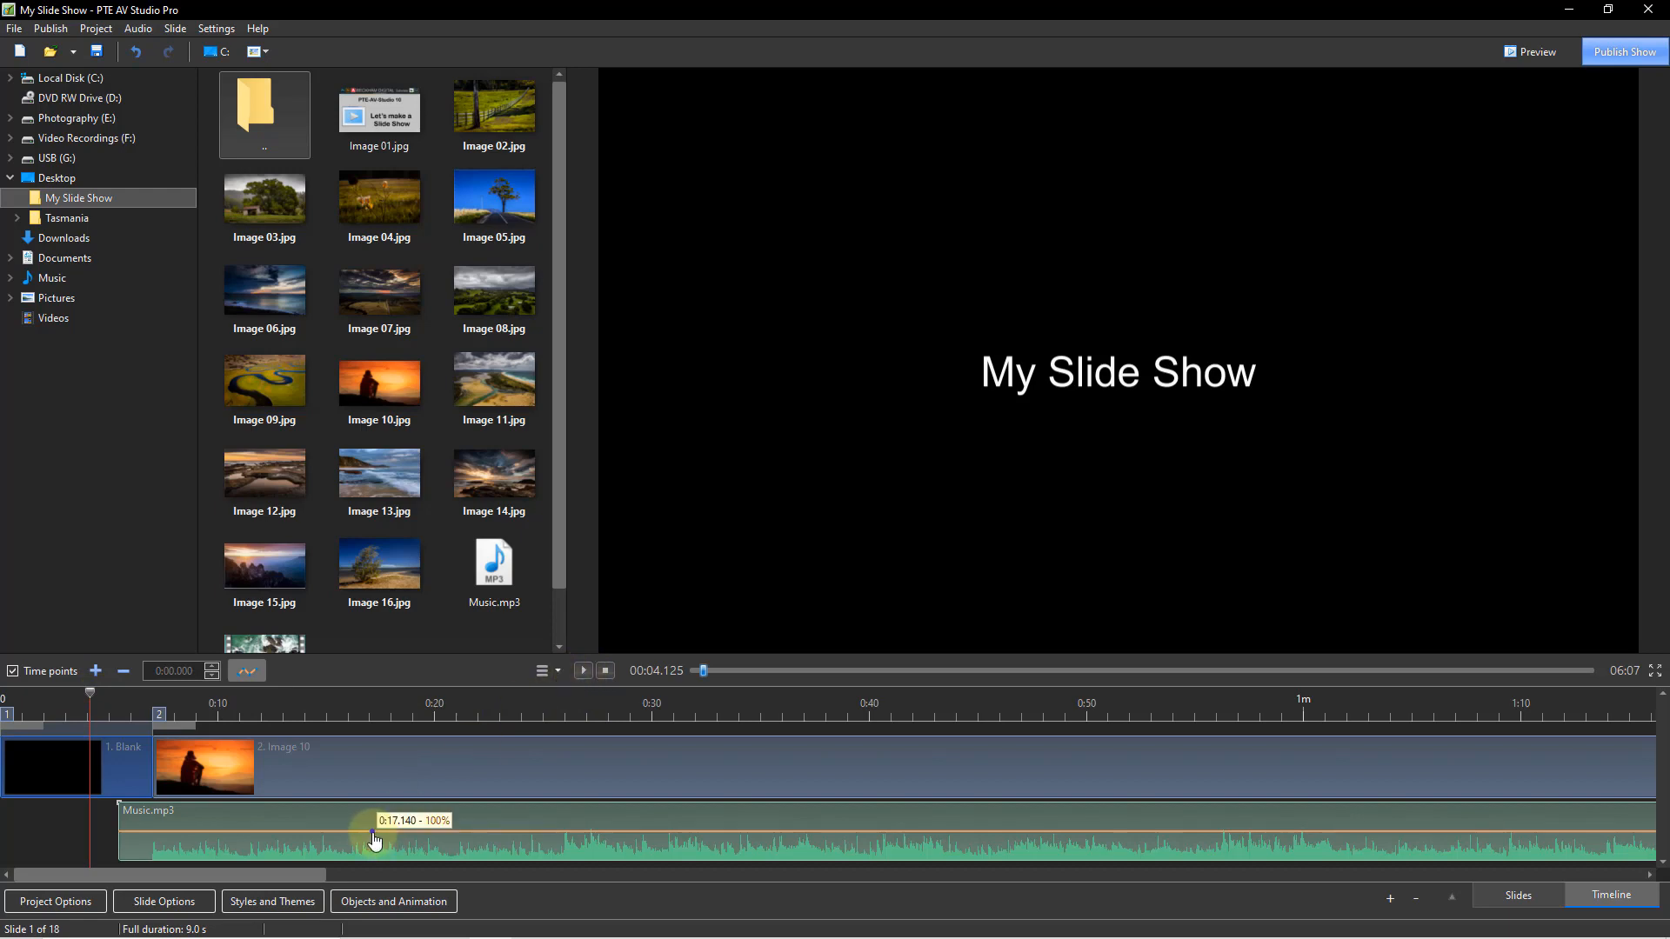
drag(374, 833, 374, 875)
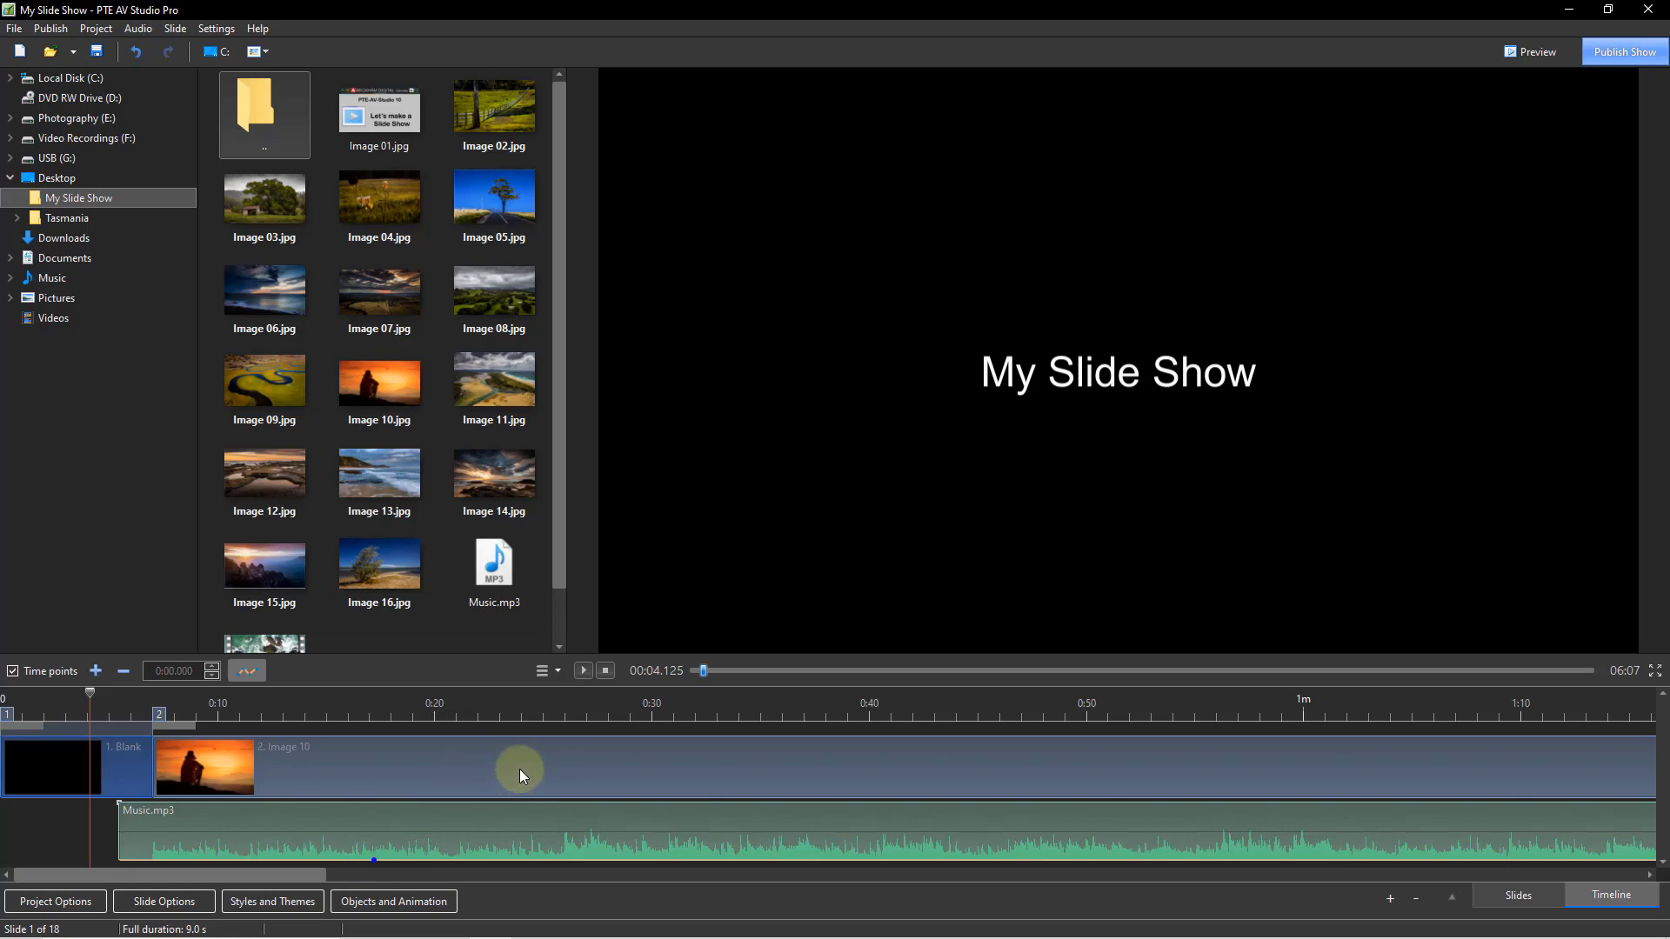
click(584, 672)
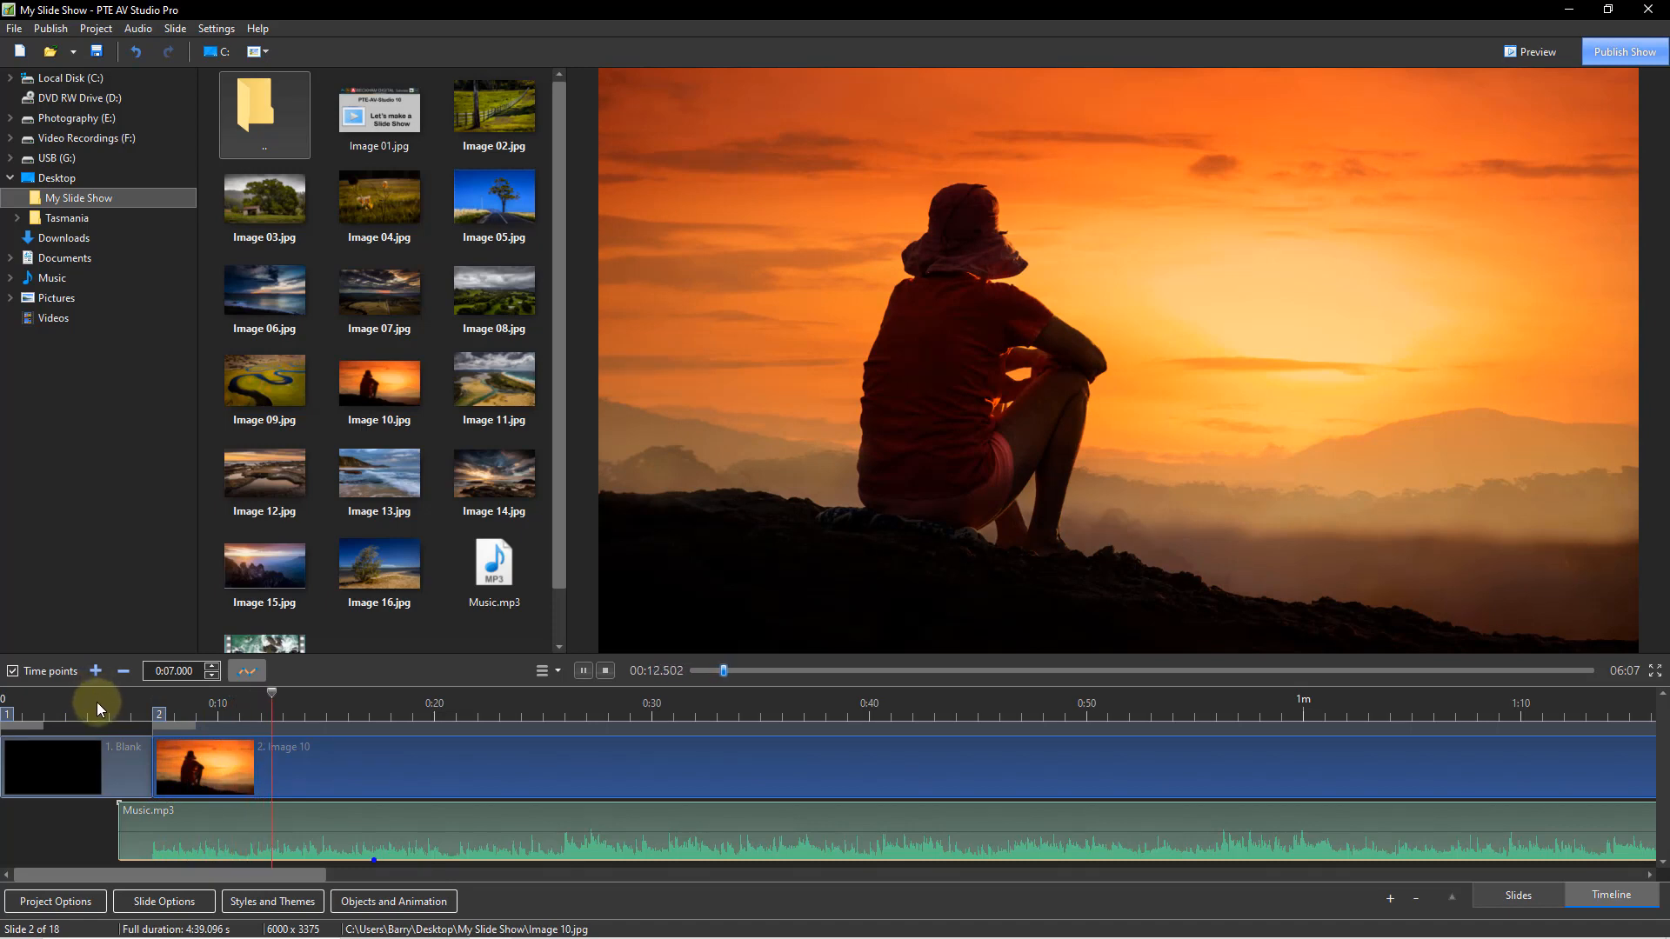
click(96, 671)
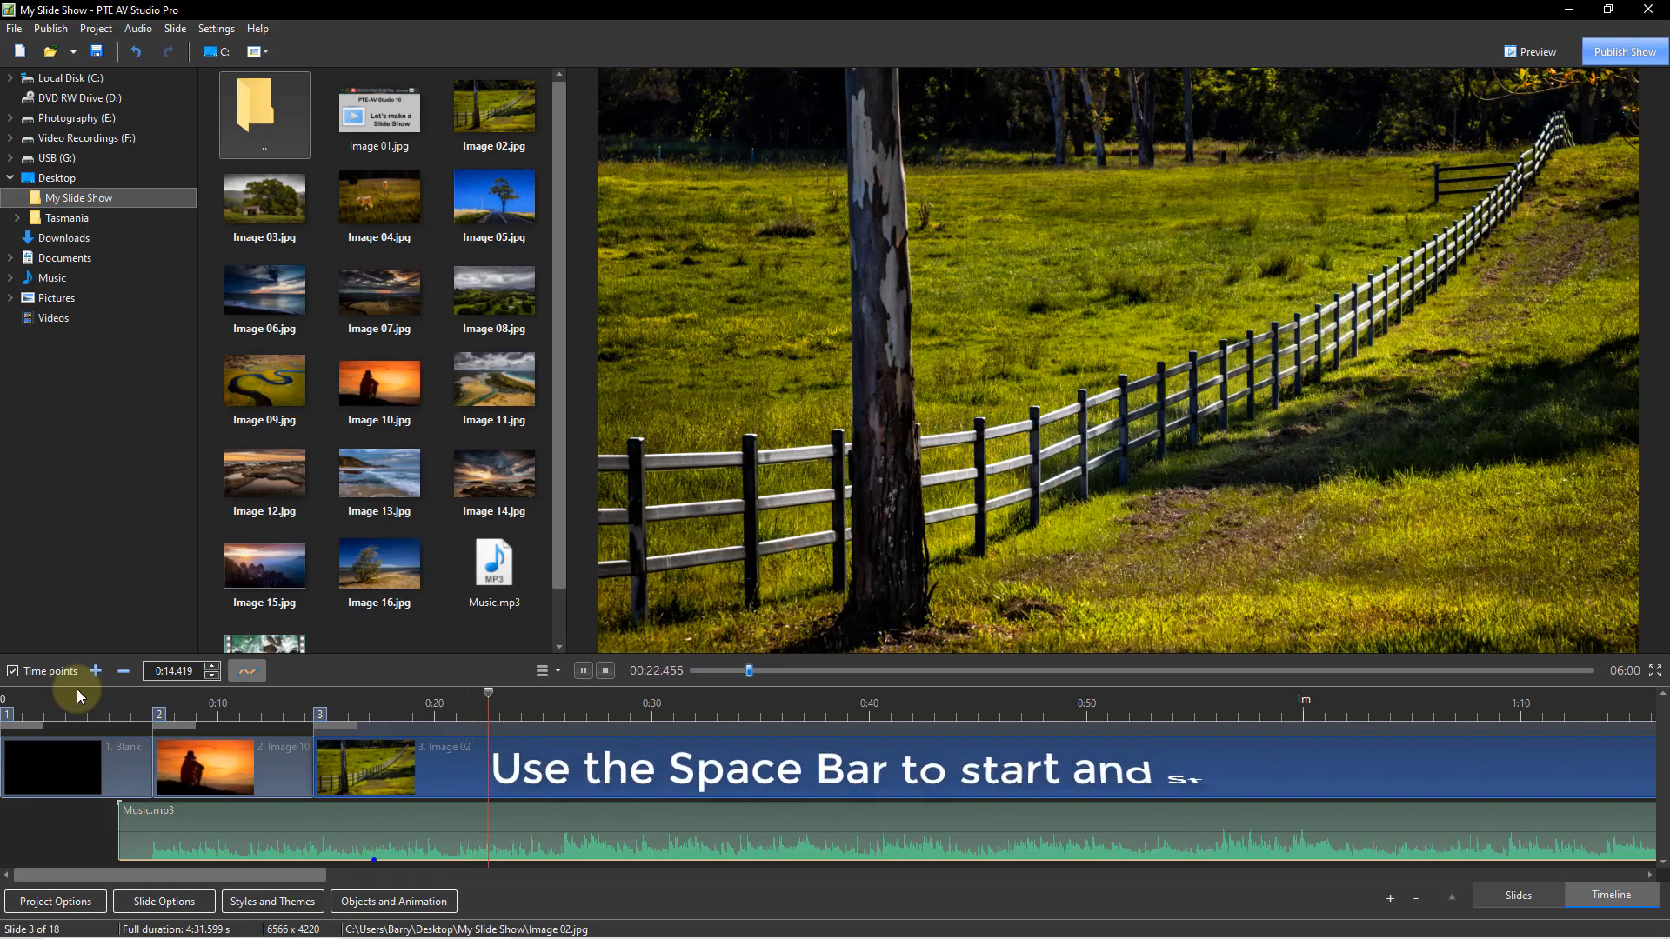
key(space)
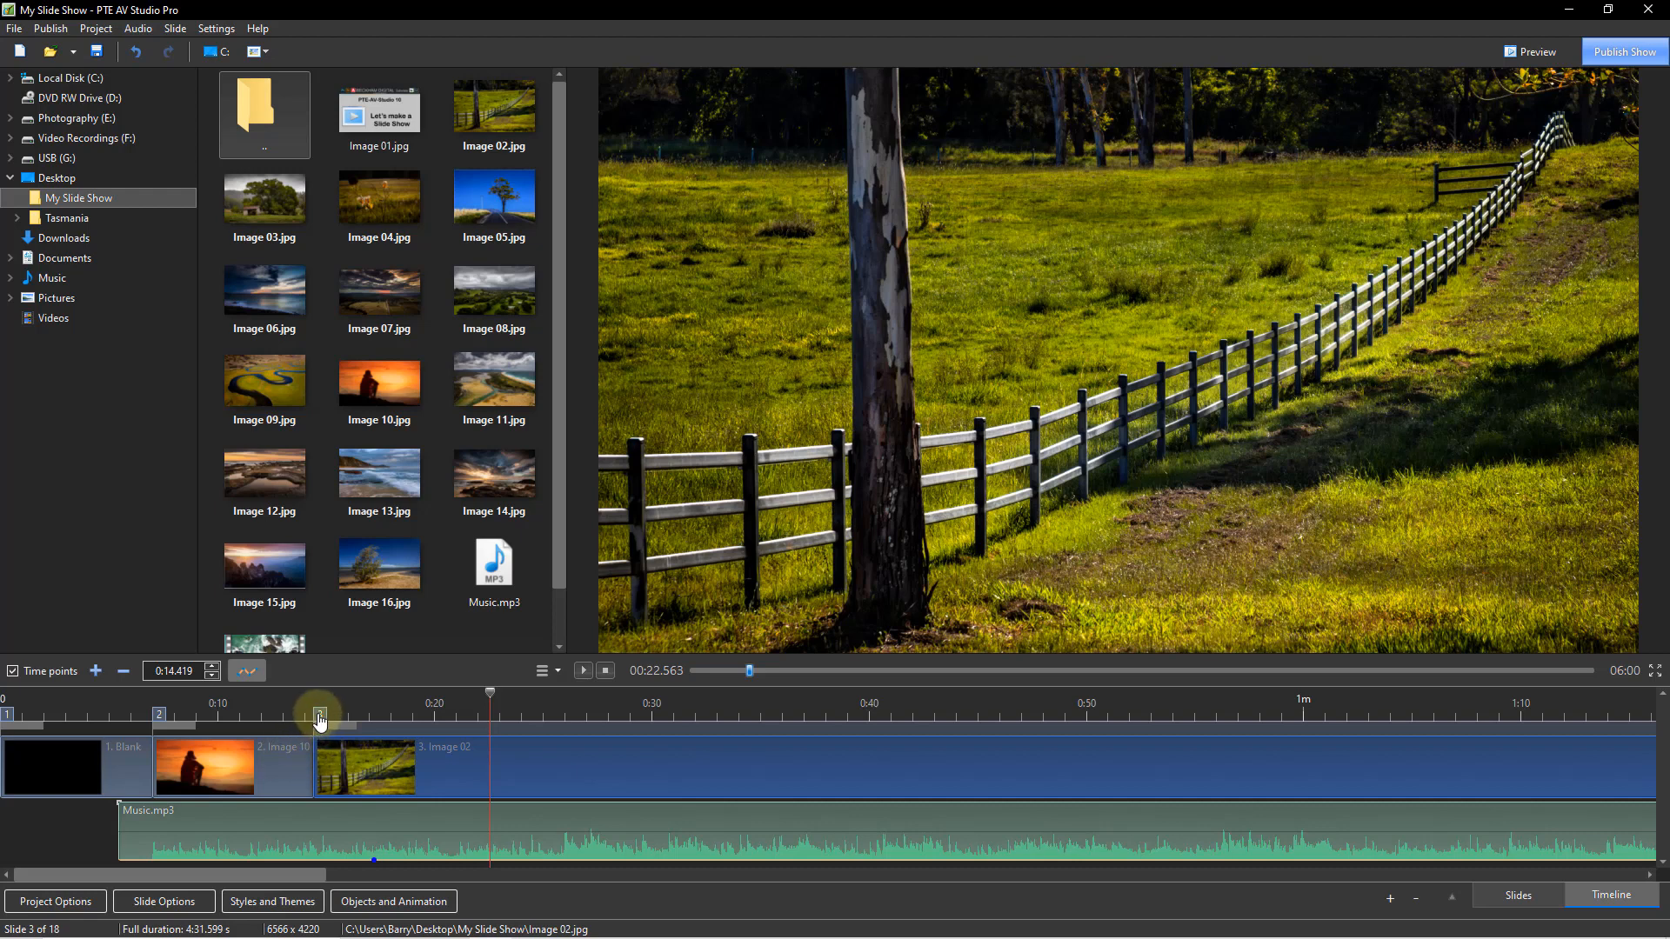
Step: Move slide 3, Image 02, along the timeline to start at 1:42.762, and raise the Music.mp3 volume point back to 100%
mouse_move(319, 718)
mouse_down()
mouse_move(293, 723)
mouse_move(316, 715)
mouse_up()
click(296, 696)
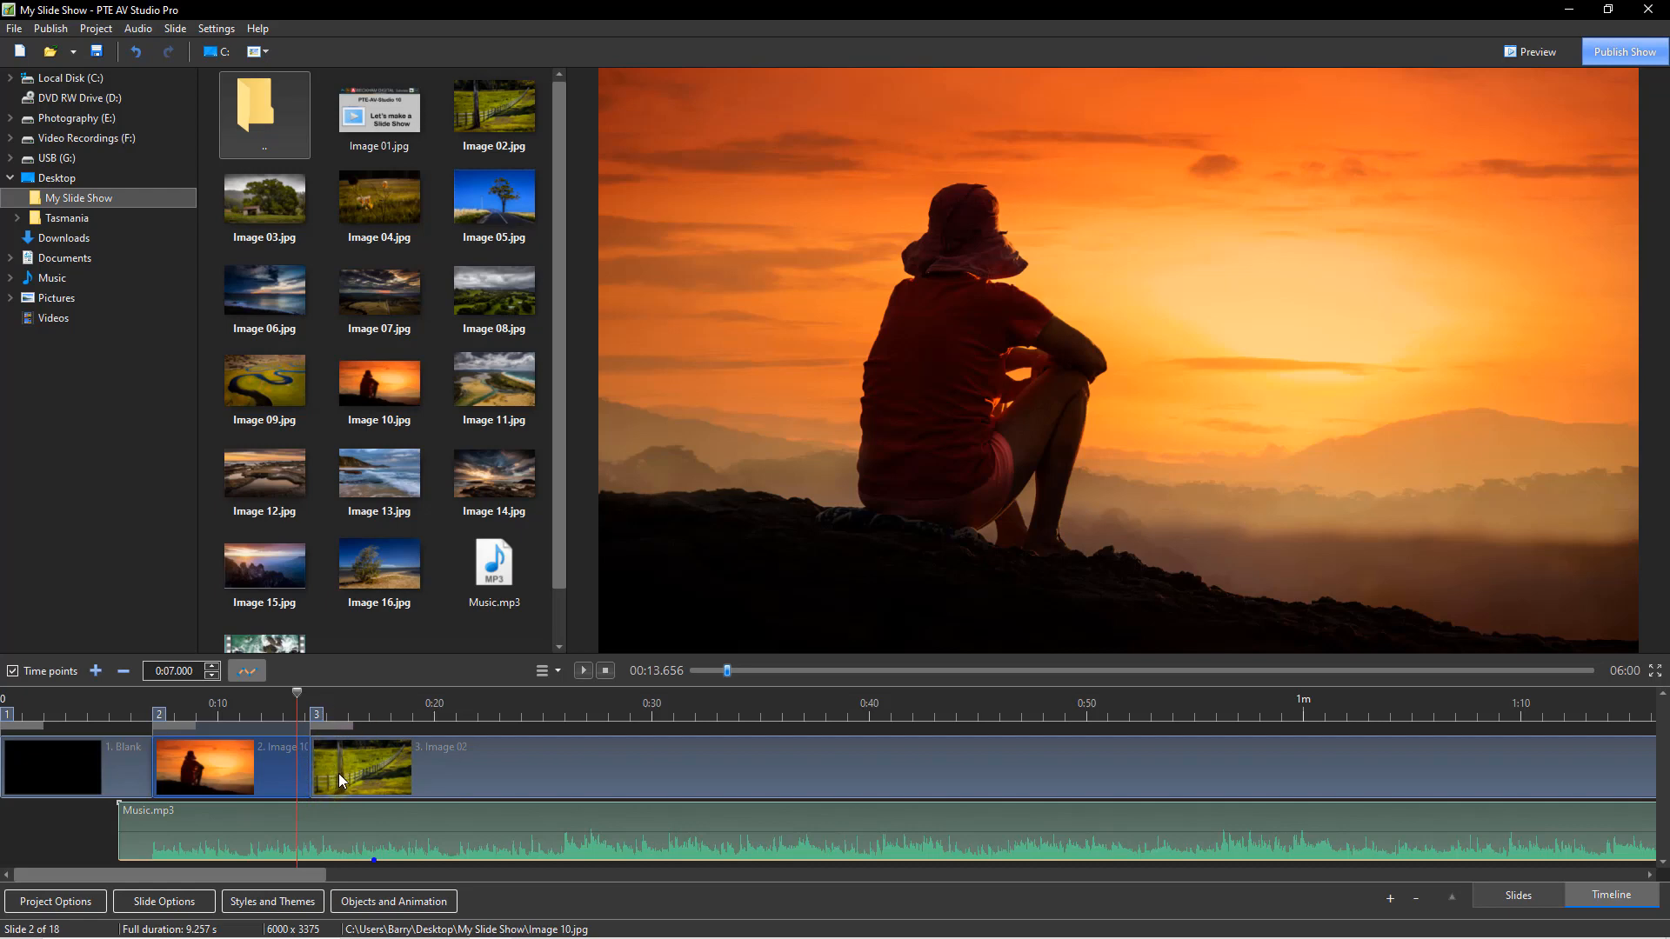
drag(331, 763, 1633, 775)
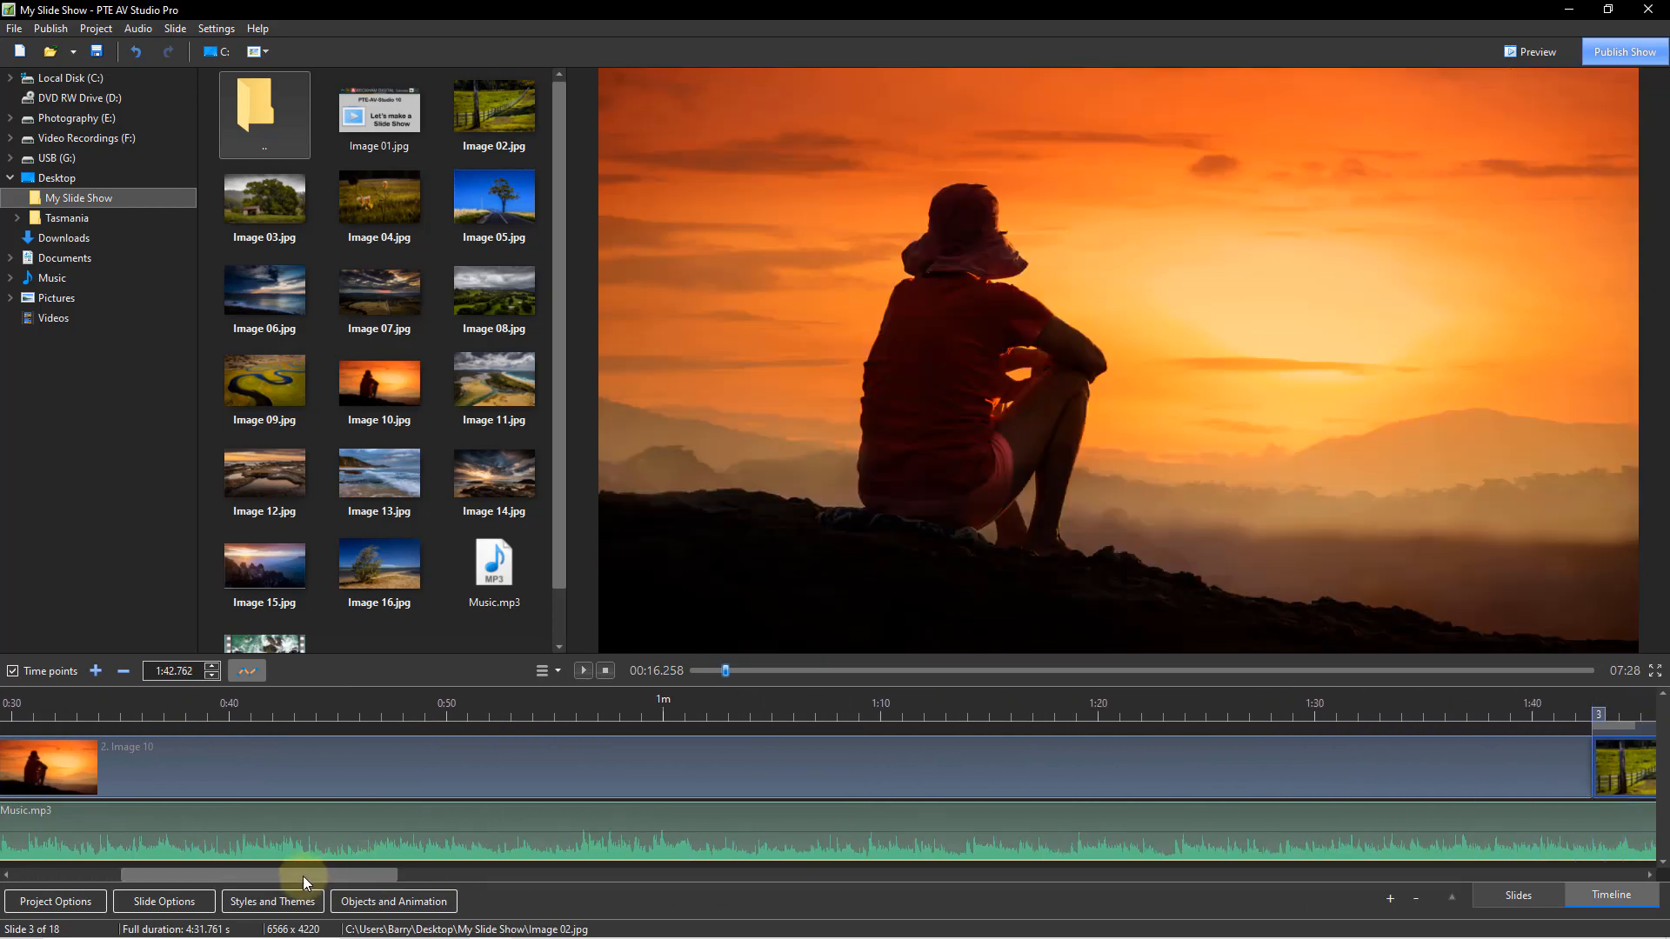
drag(303, 875, 144, 862)
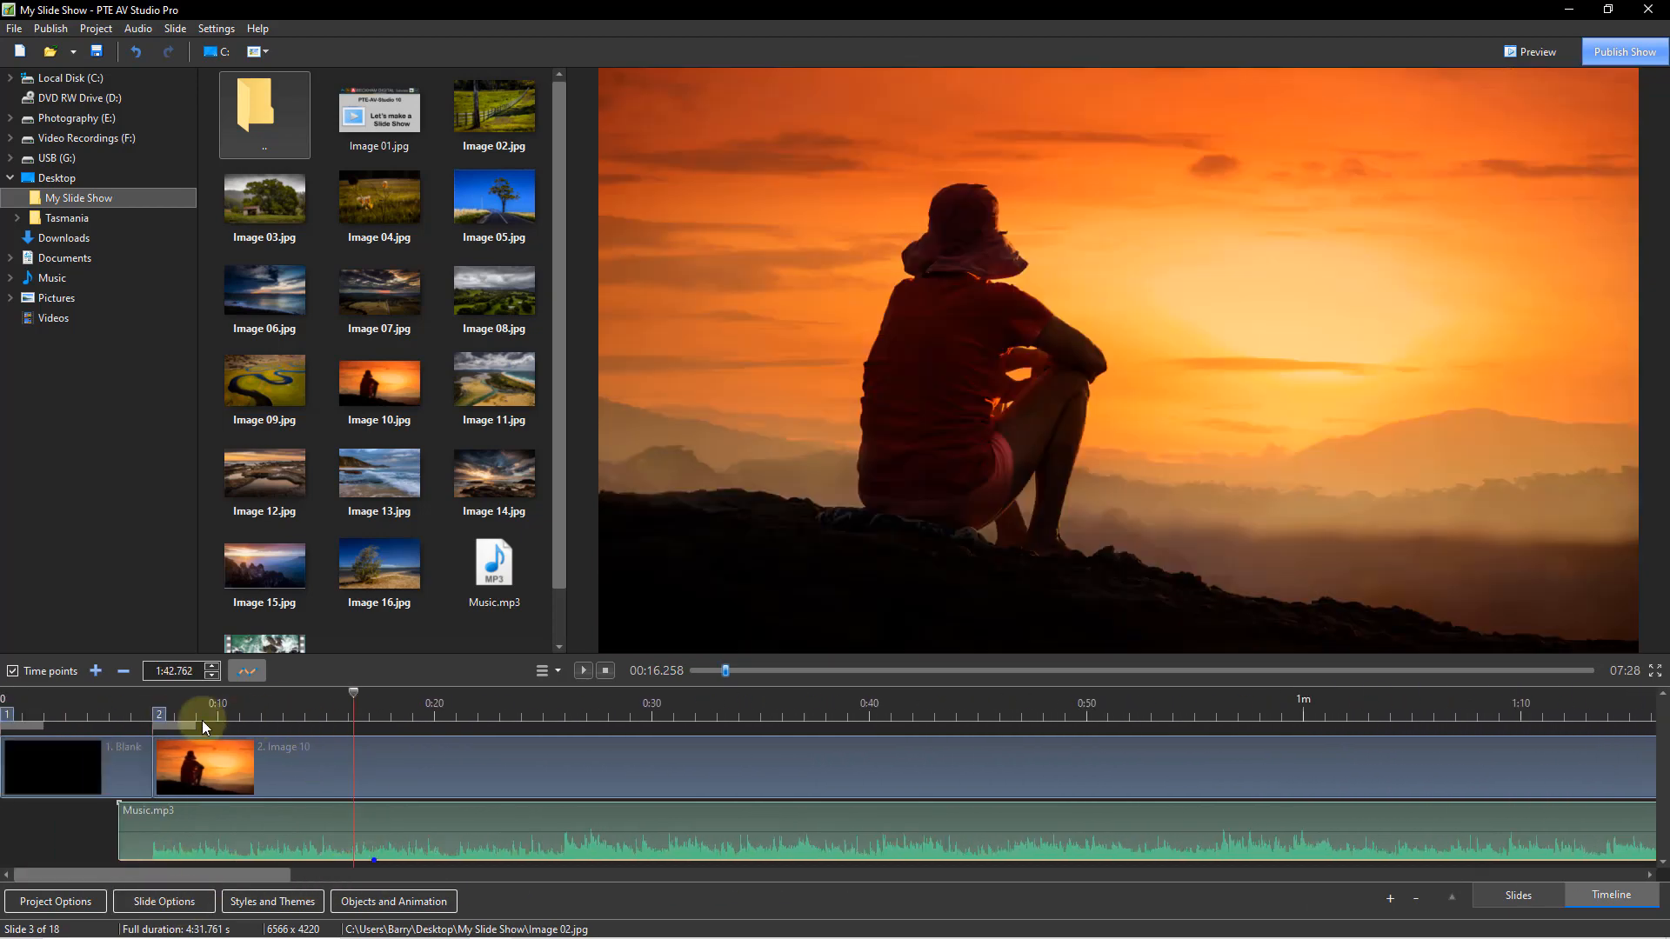
drag(372, 863, 389, 828)
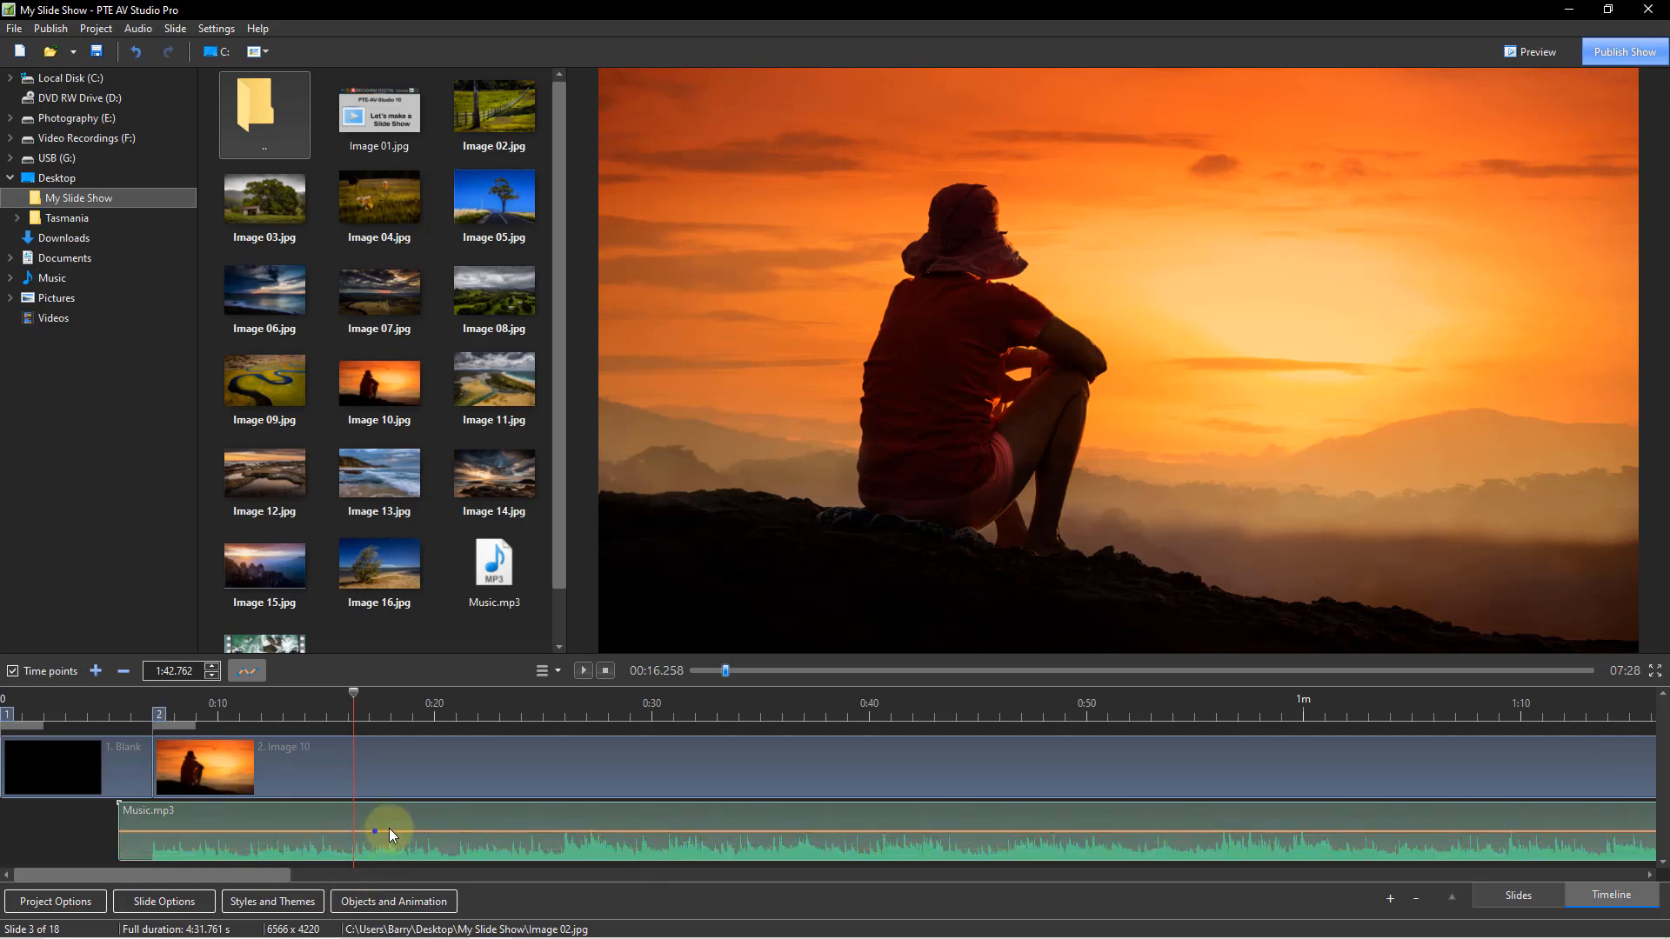
Step: Play from about 6 seconds, set time points during playback for slide 3 at 0:15.808 and slide 4 at 0:25.467, and stop
click(131, 696)
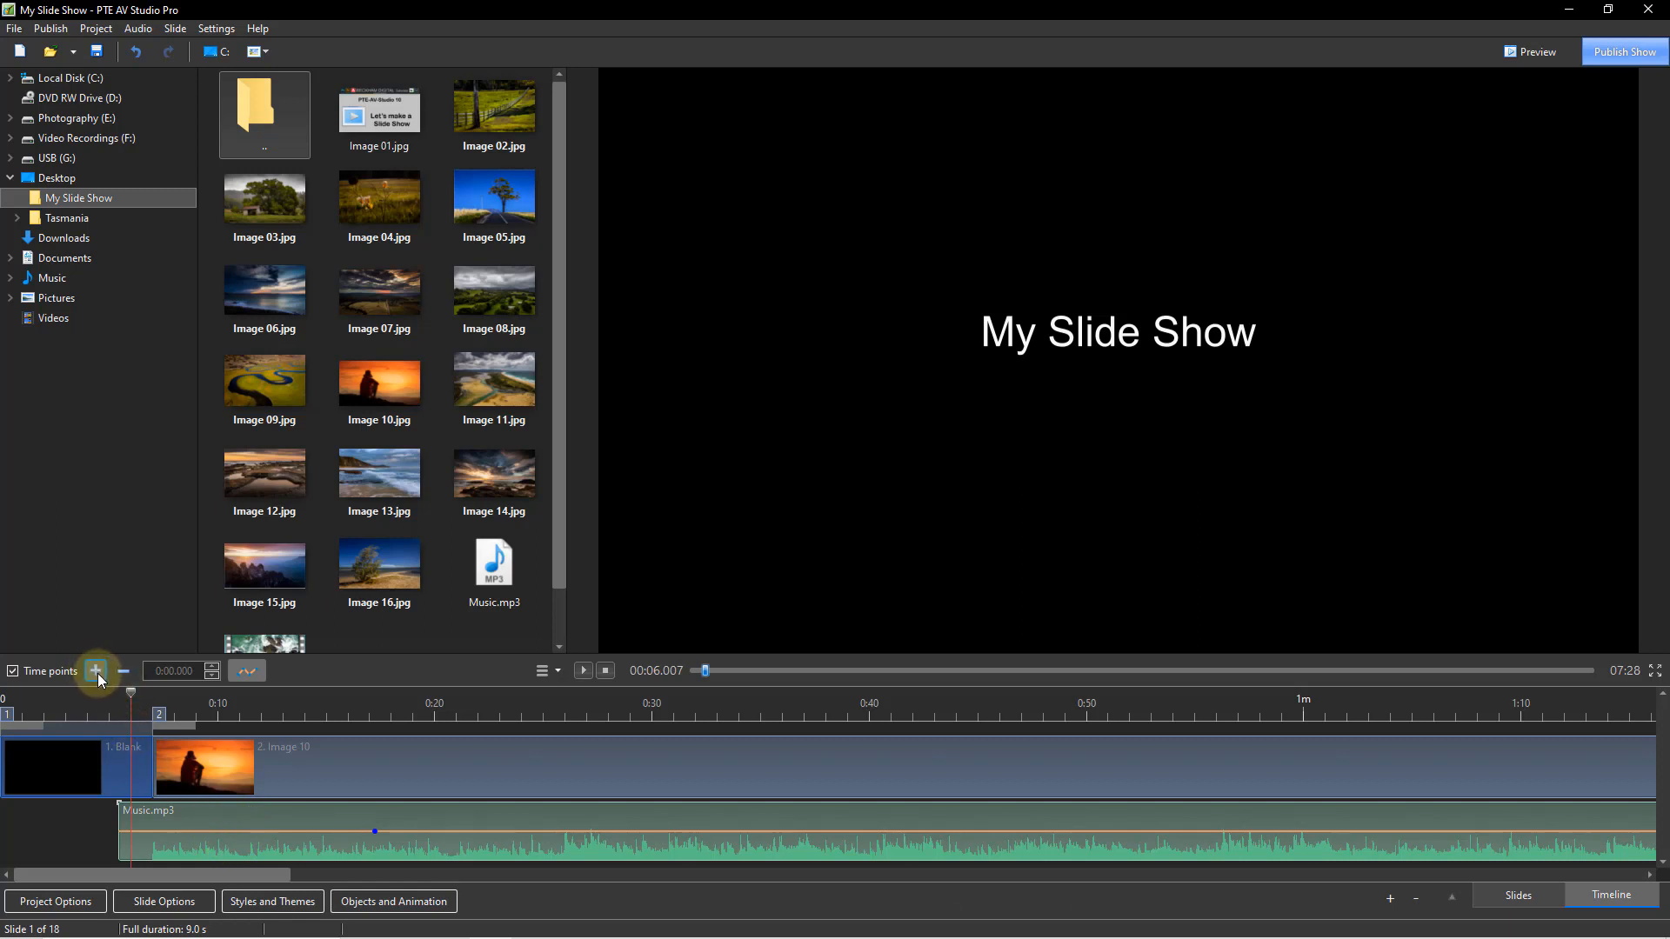
click(582, 672)
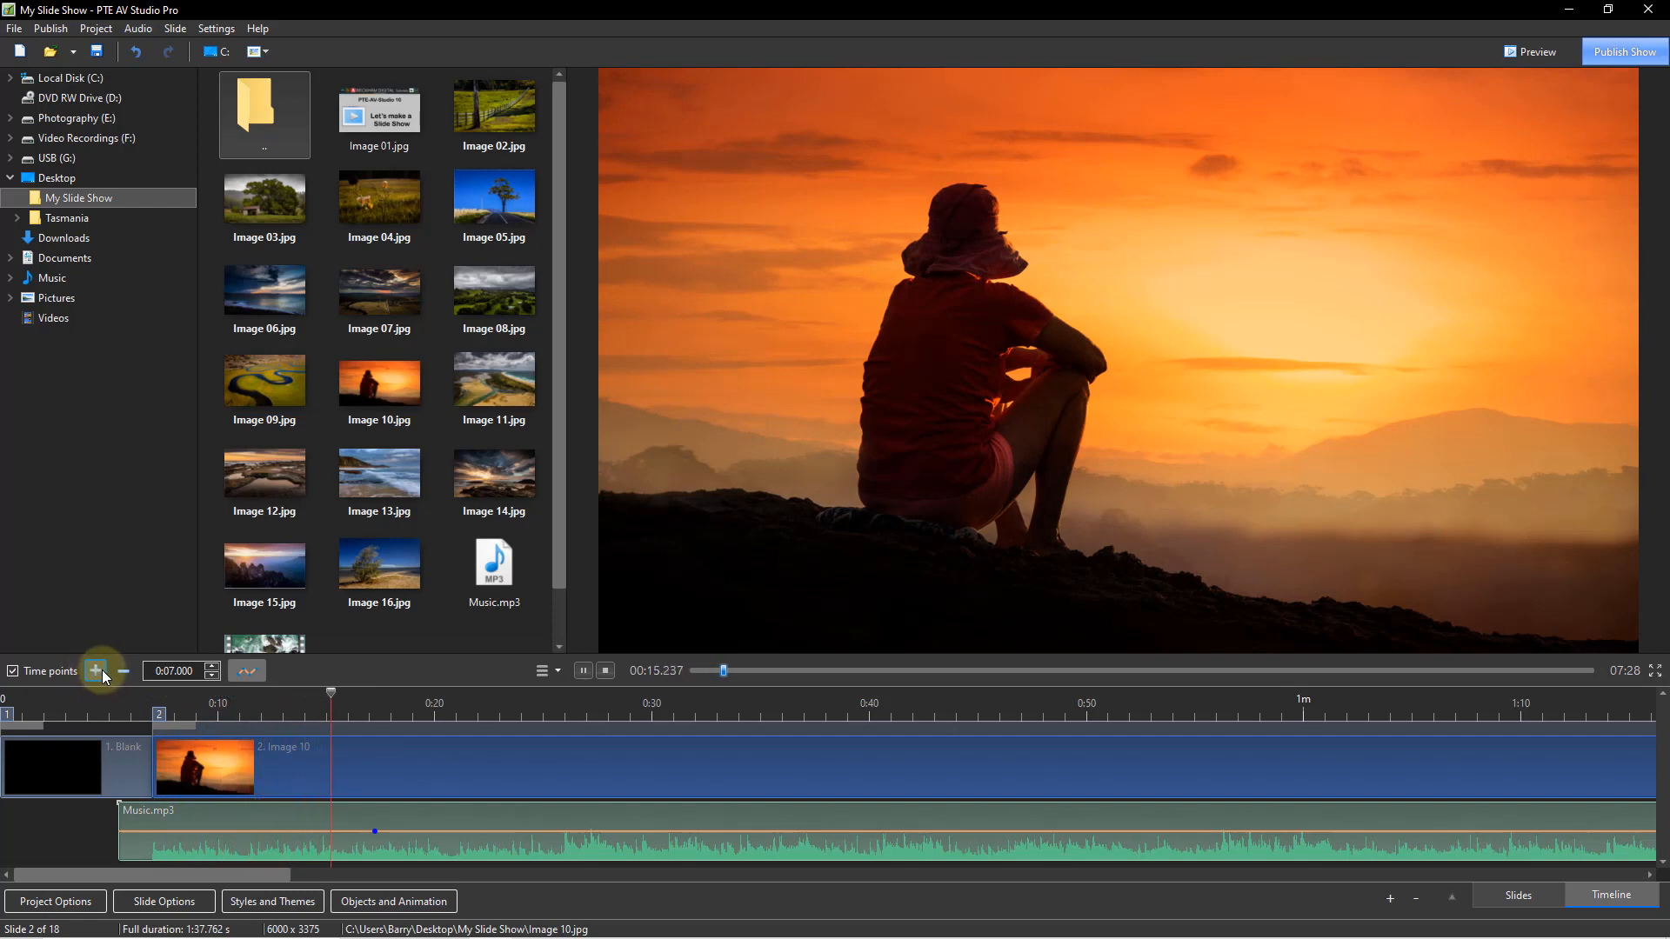
click(99, 671)
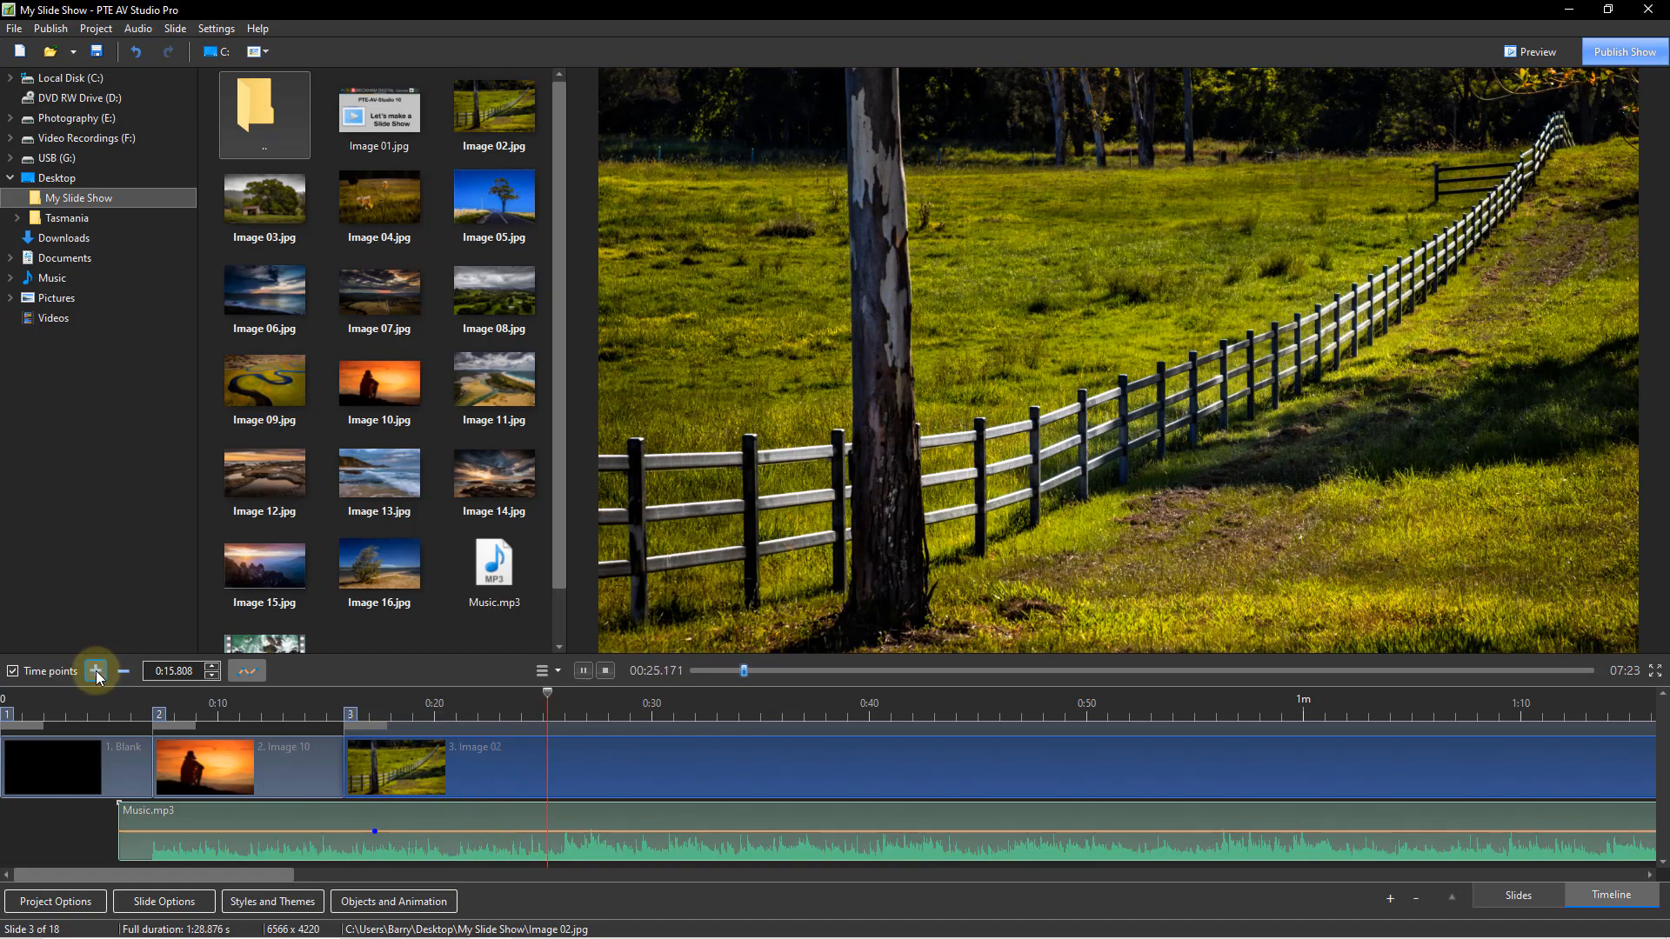
click(98, 672)
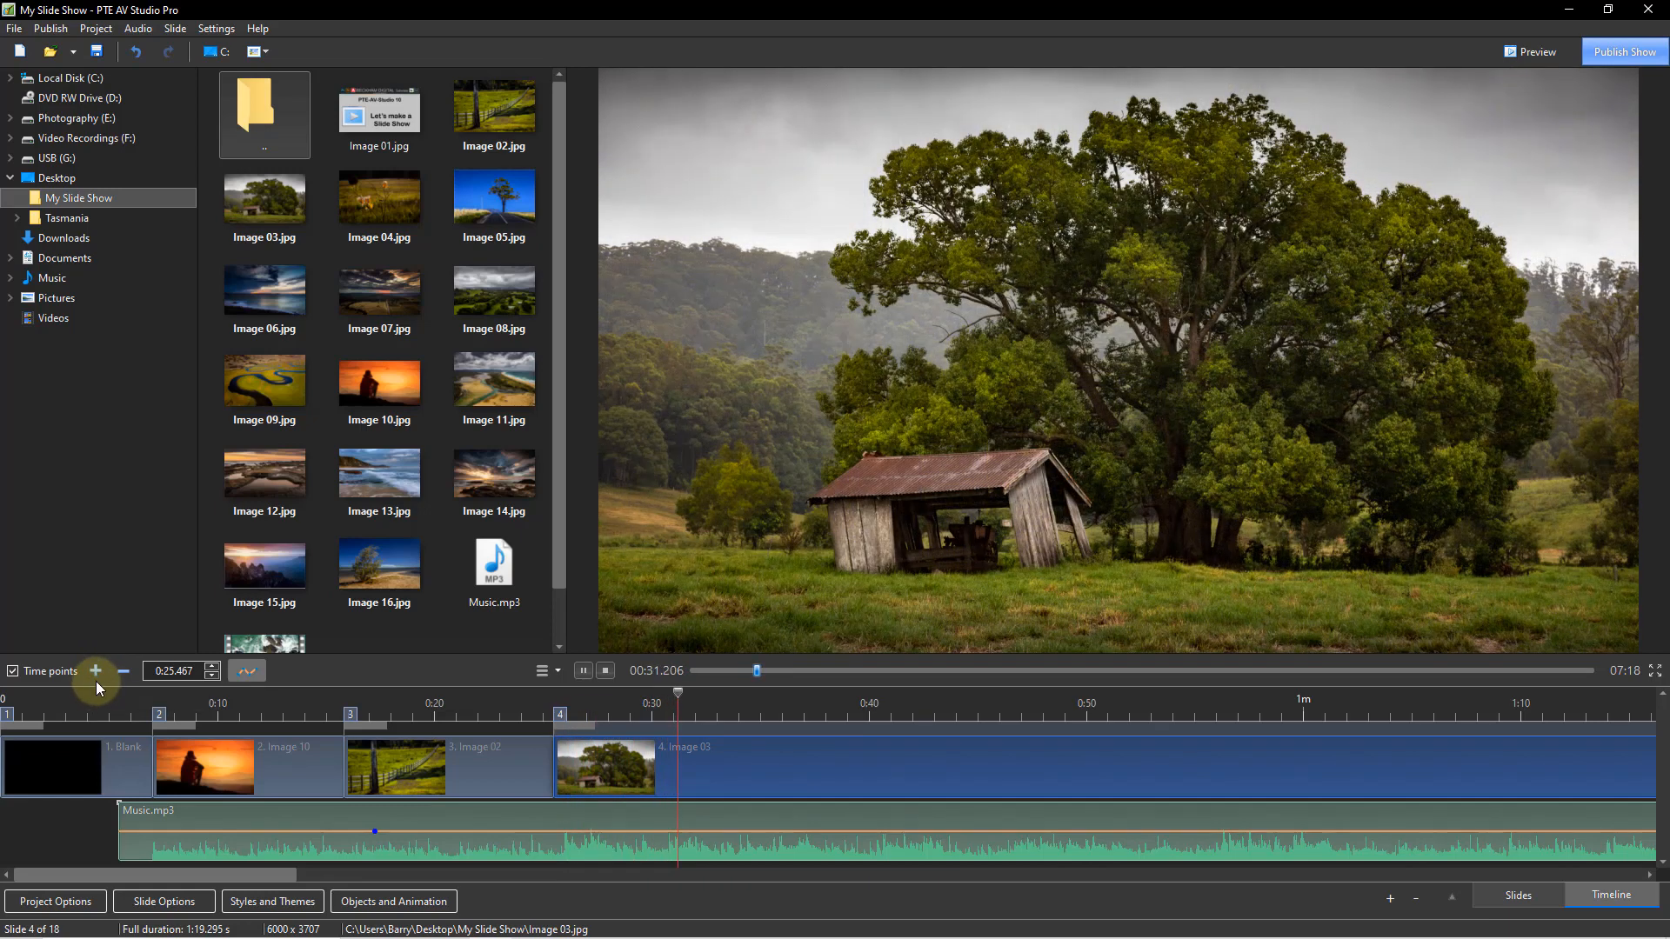
click(606, 672)
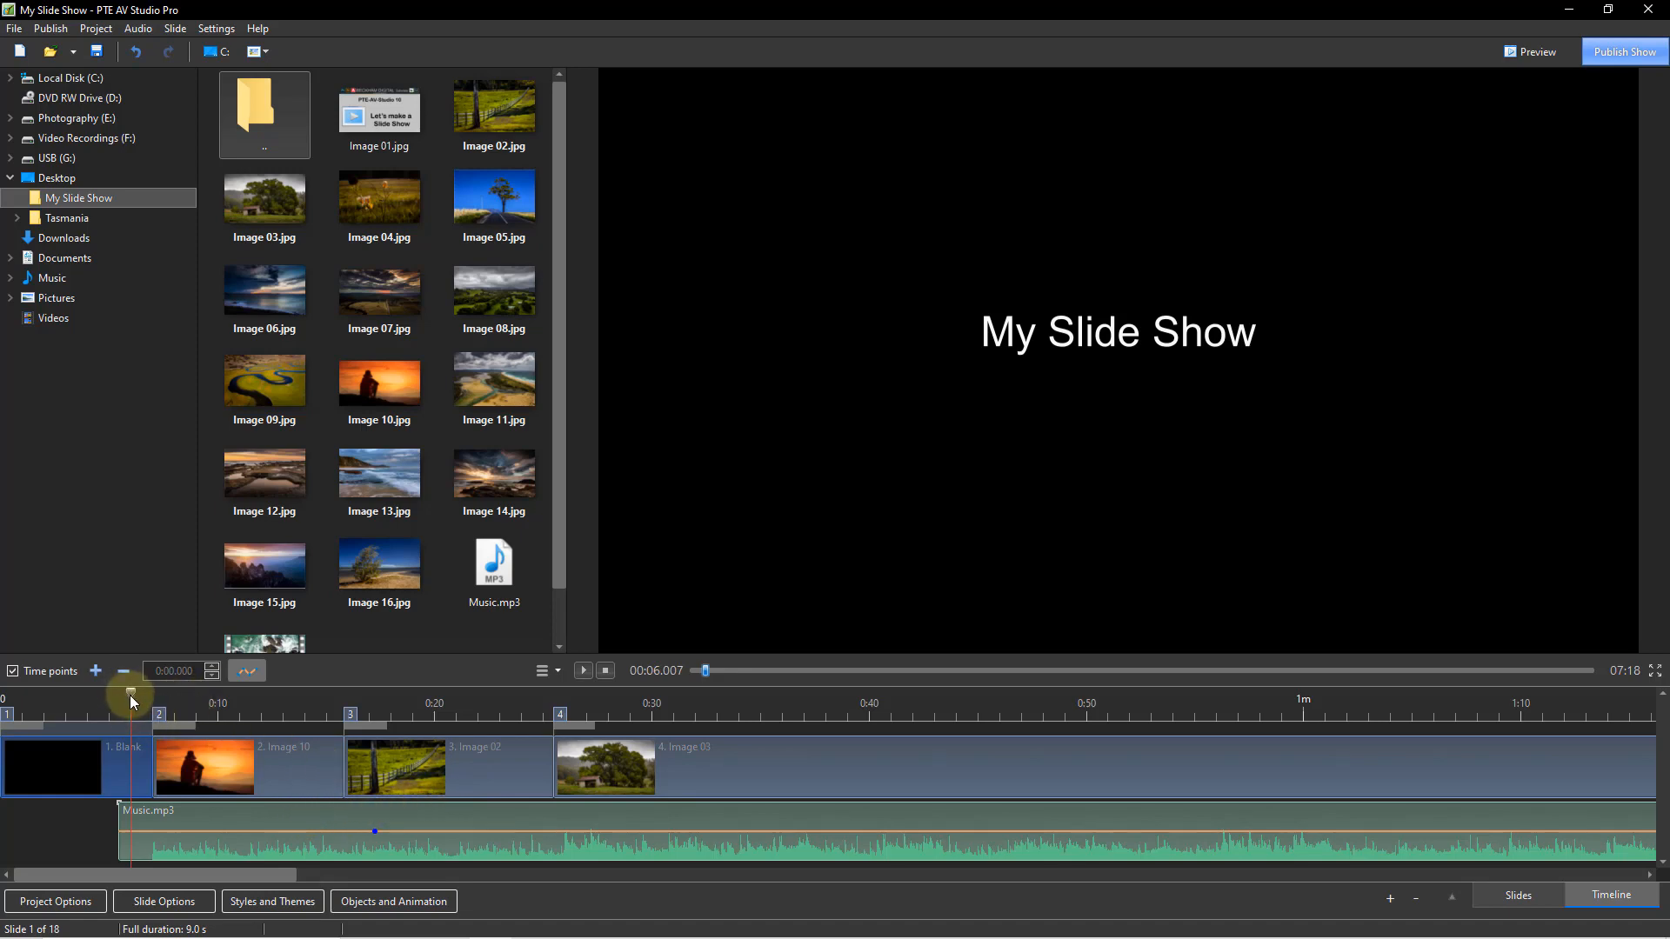
Step: Play the show from 5.366 seconds, where the music begins, to check the timing of slides 2 to 4, and stop
drag(128, 692, 116, 691)
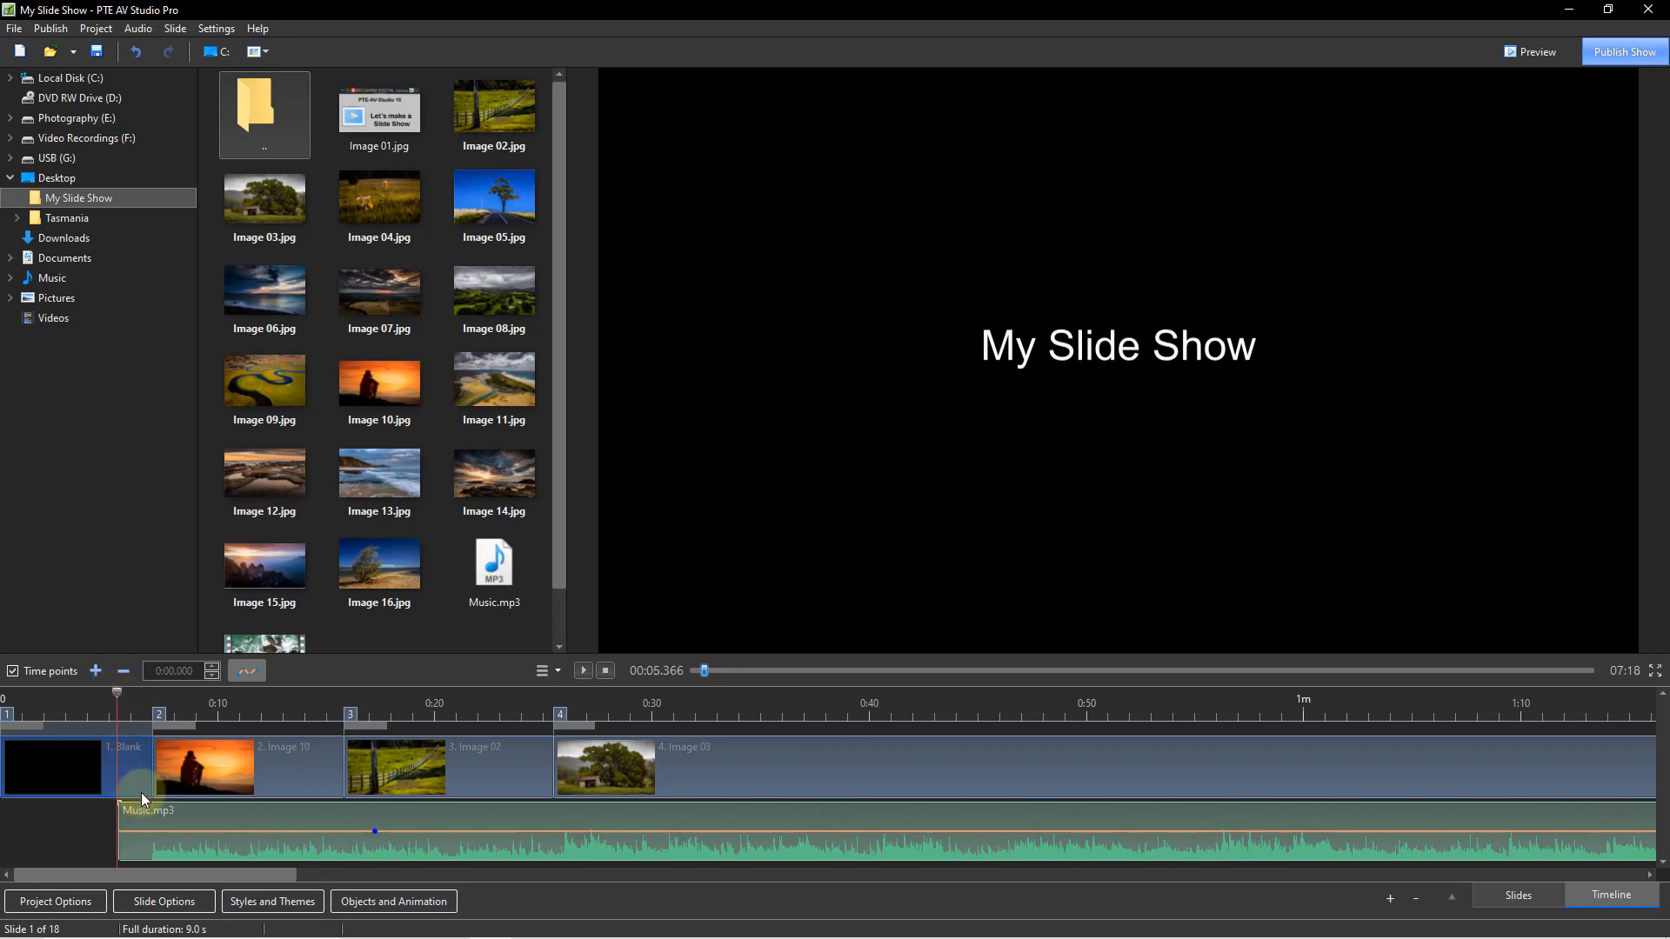
click(581, 671)
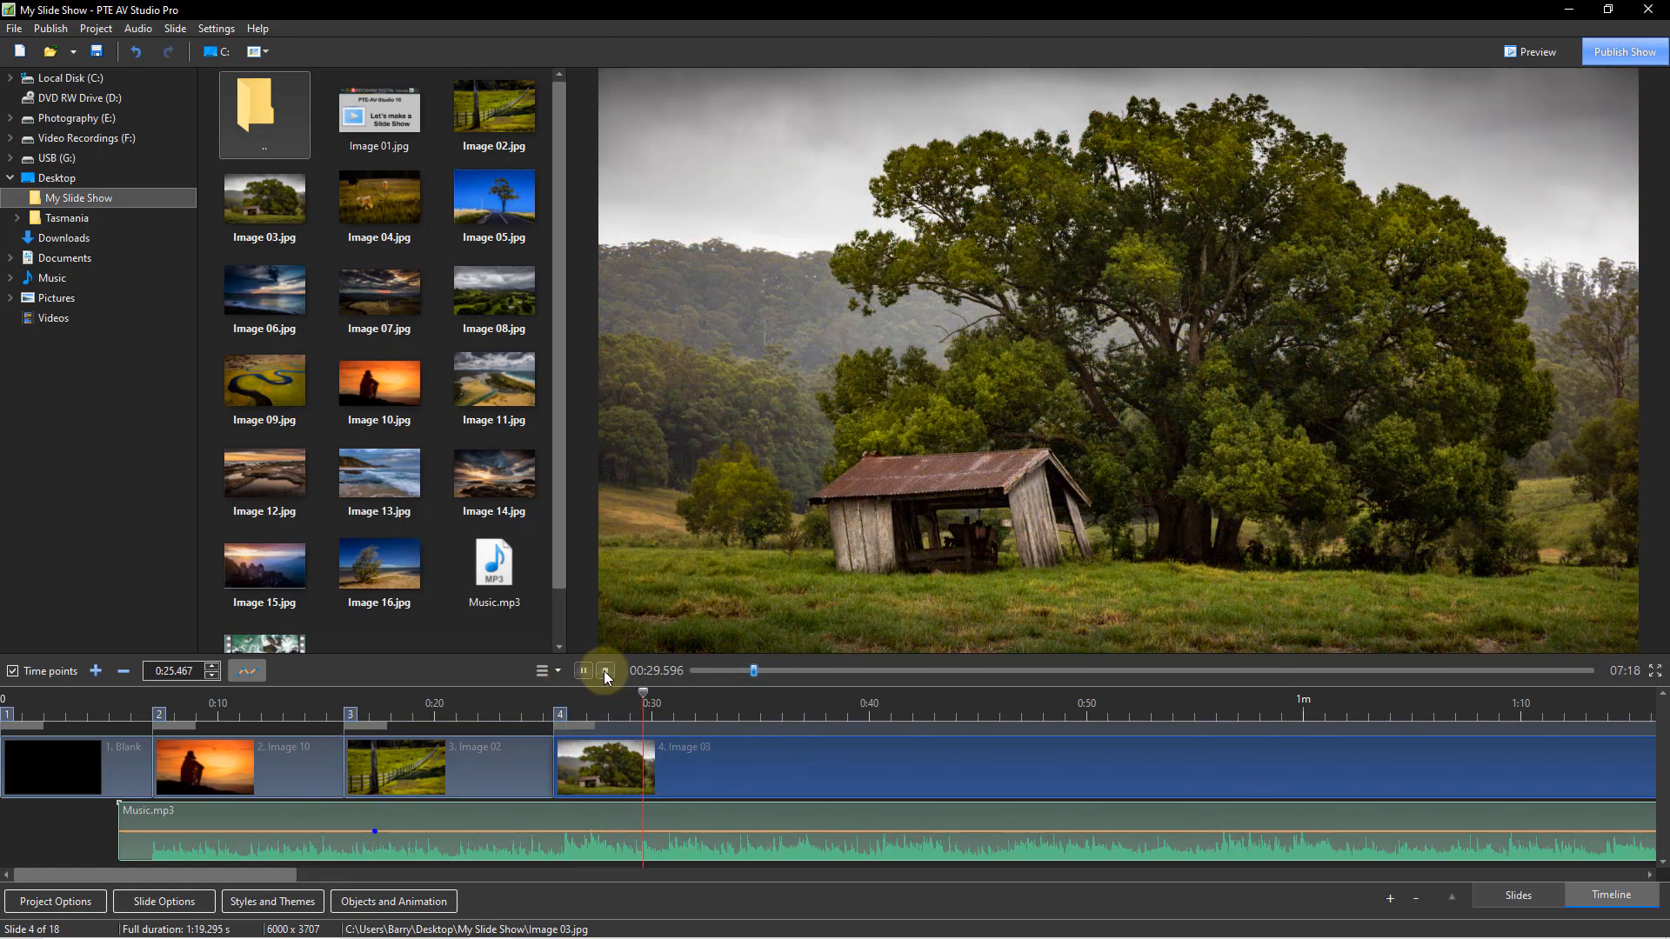
click(605, 670)
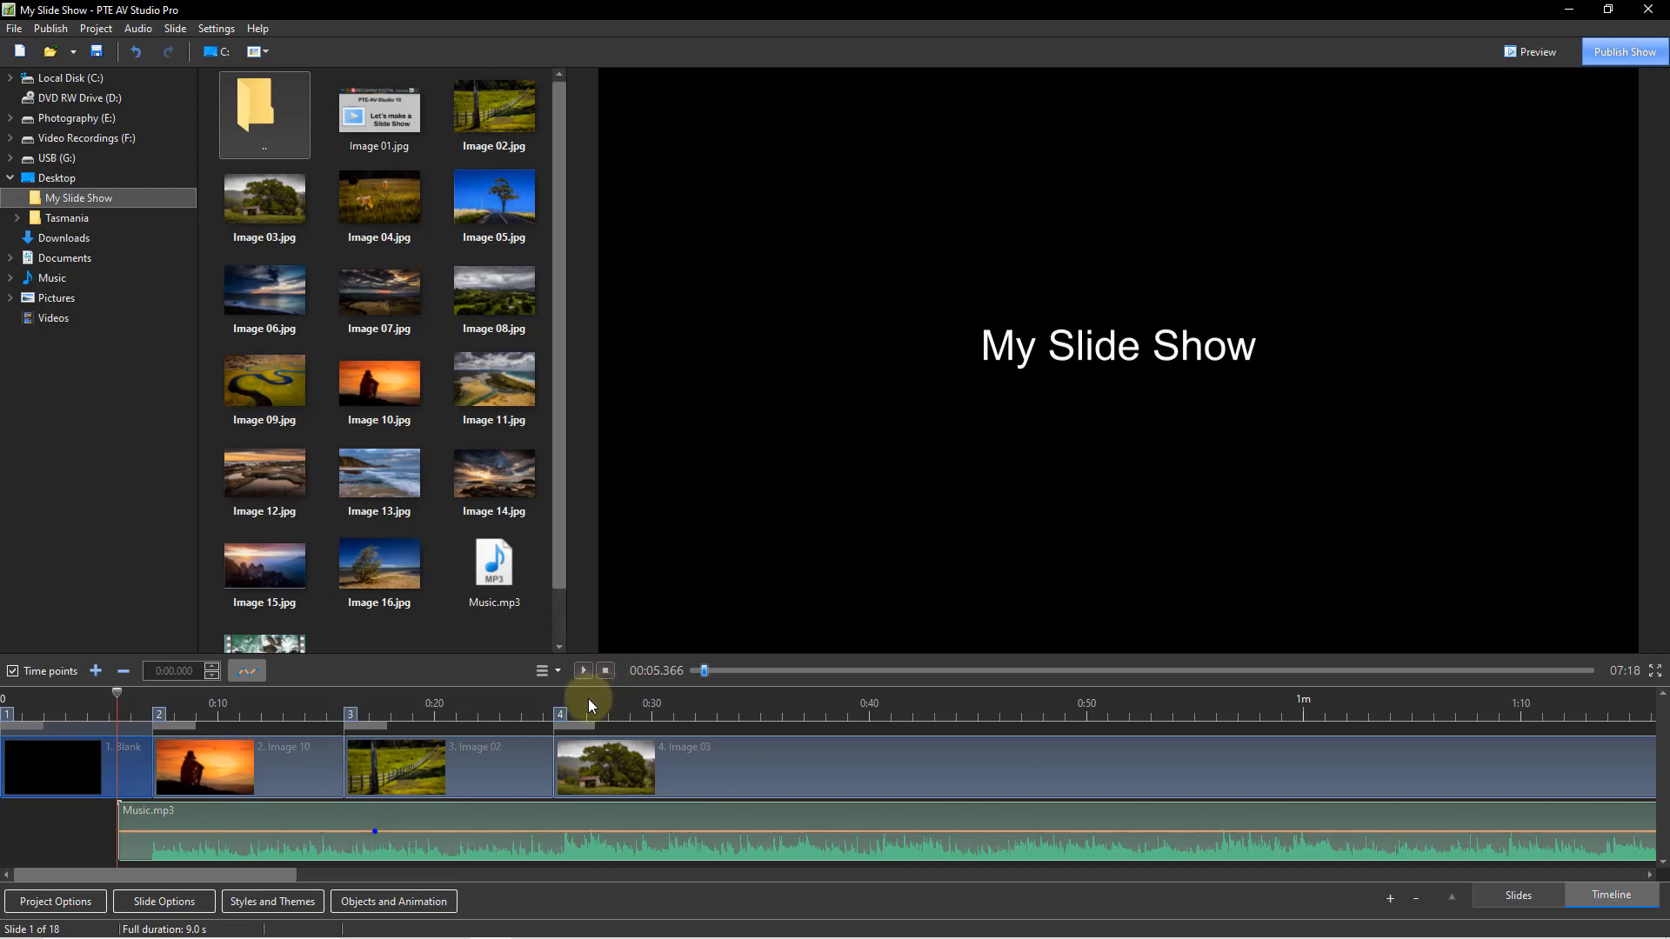
Step: Play from about 22.7 seconds and set time points for slides 5 to 8 at 0:34.029, 0:40.460, 0:45.490 and 0:52.633 during playback
click(511, 694)
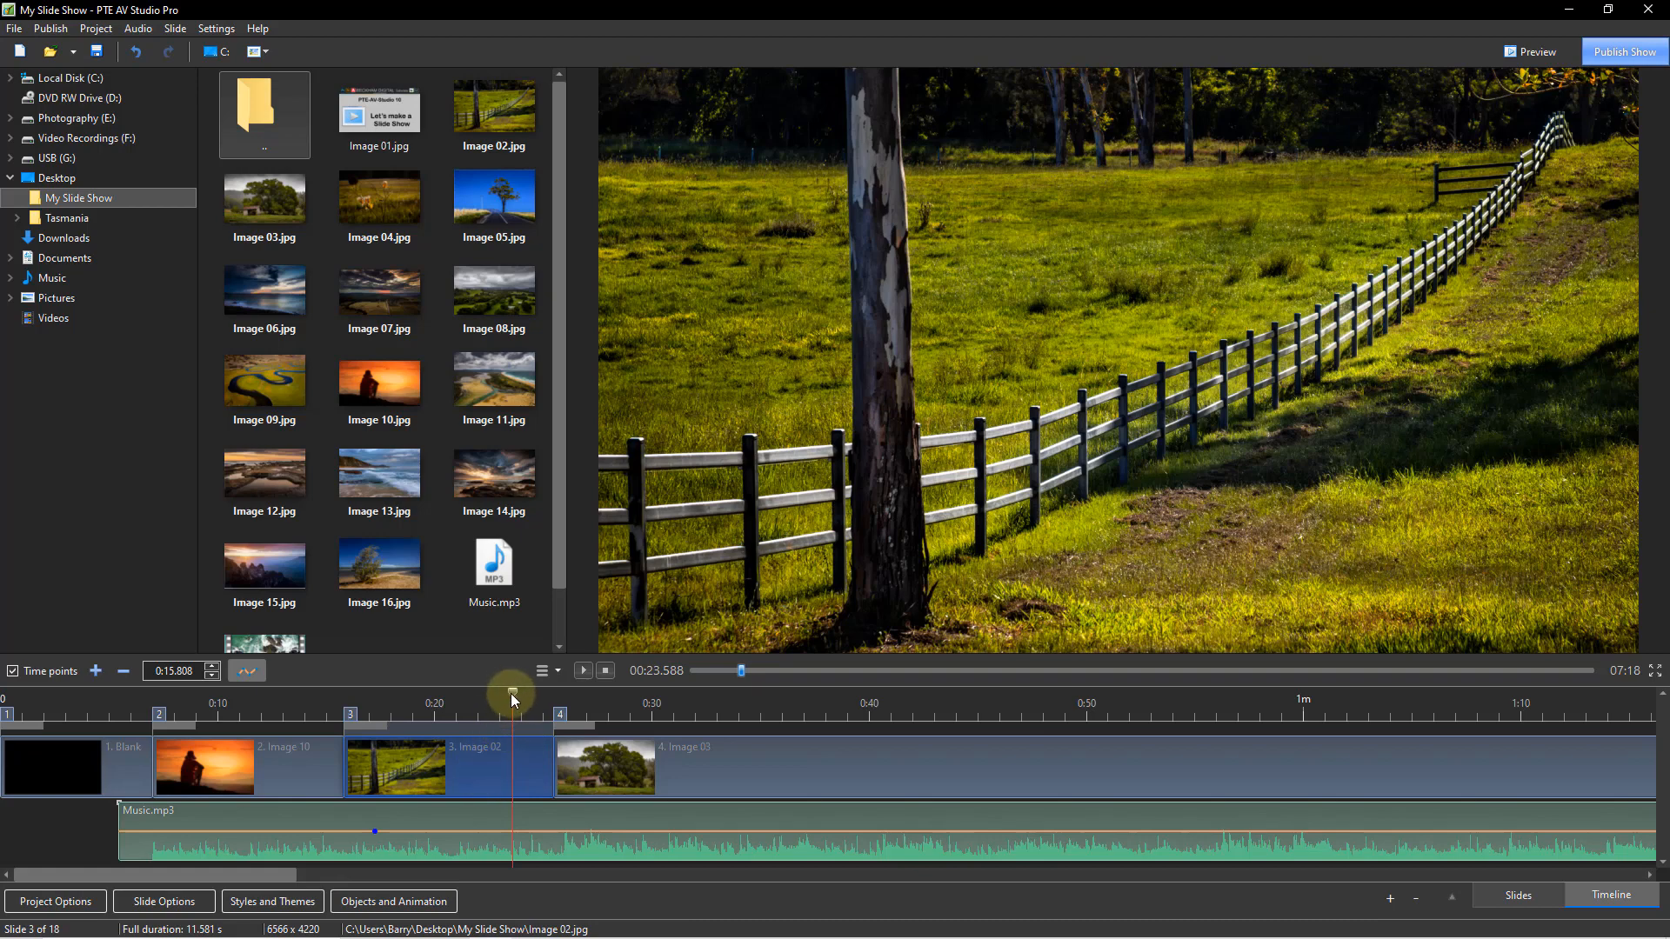
drag(511, 694, 494, 694)
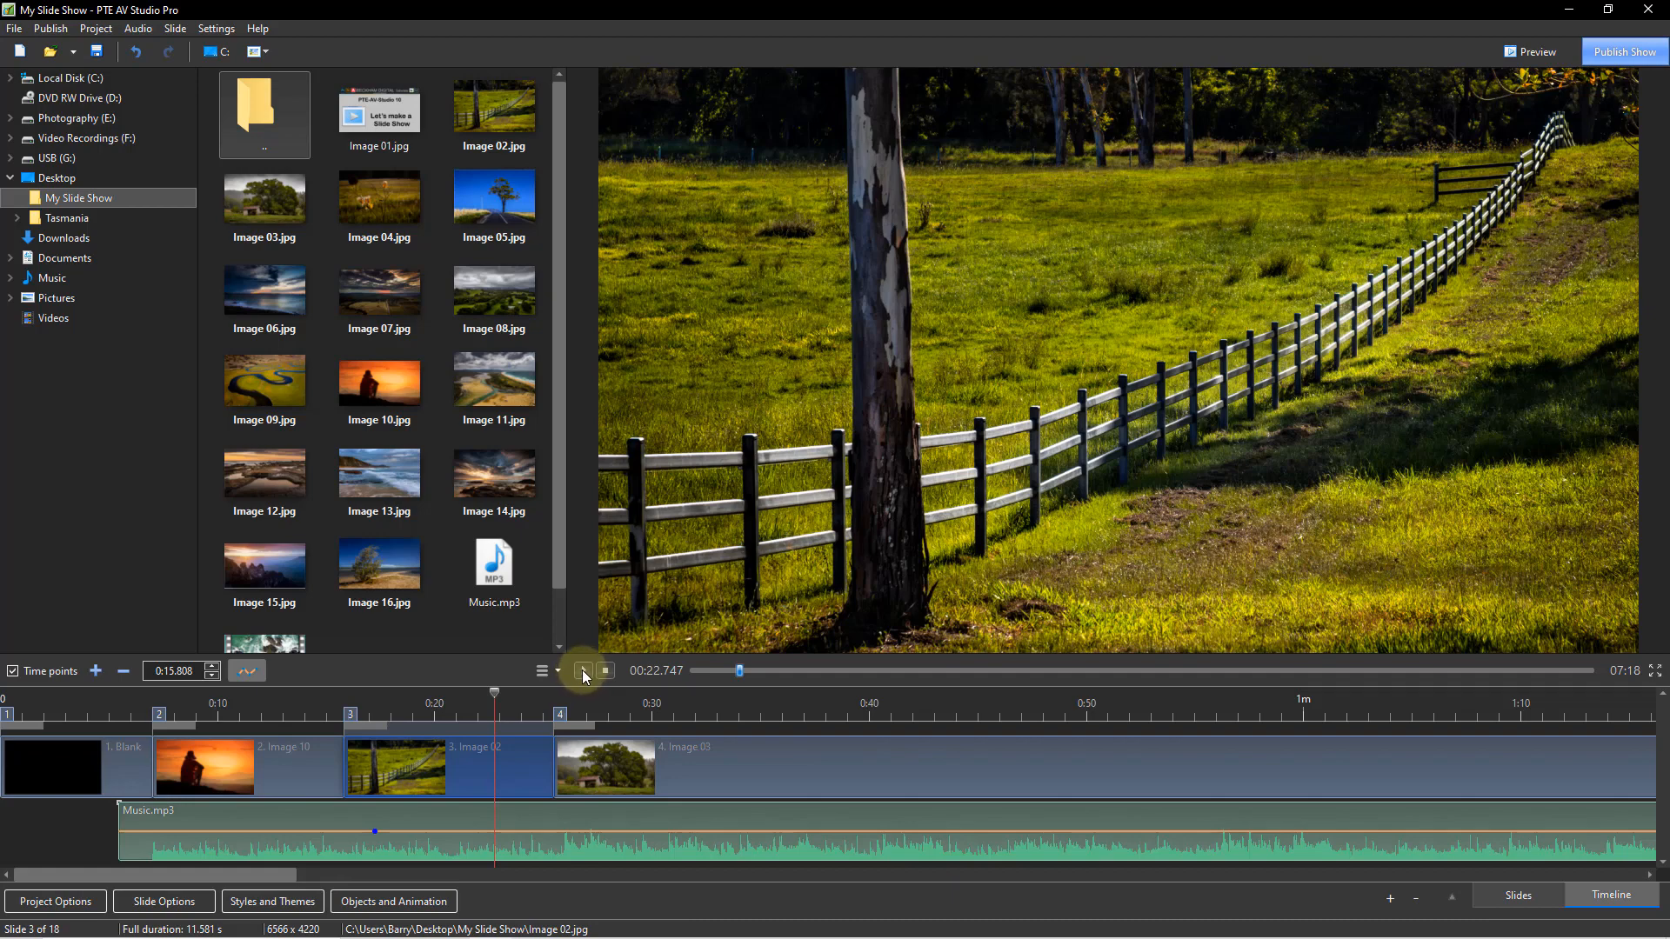
click(582, 672)
click(96, 674)
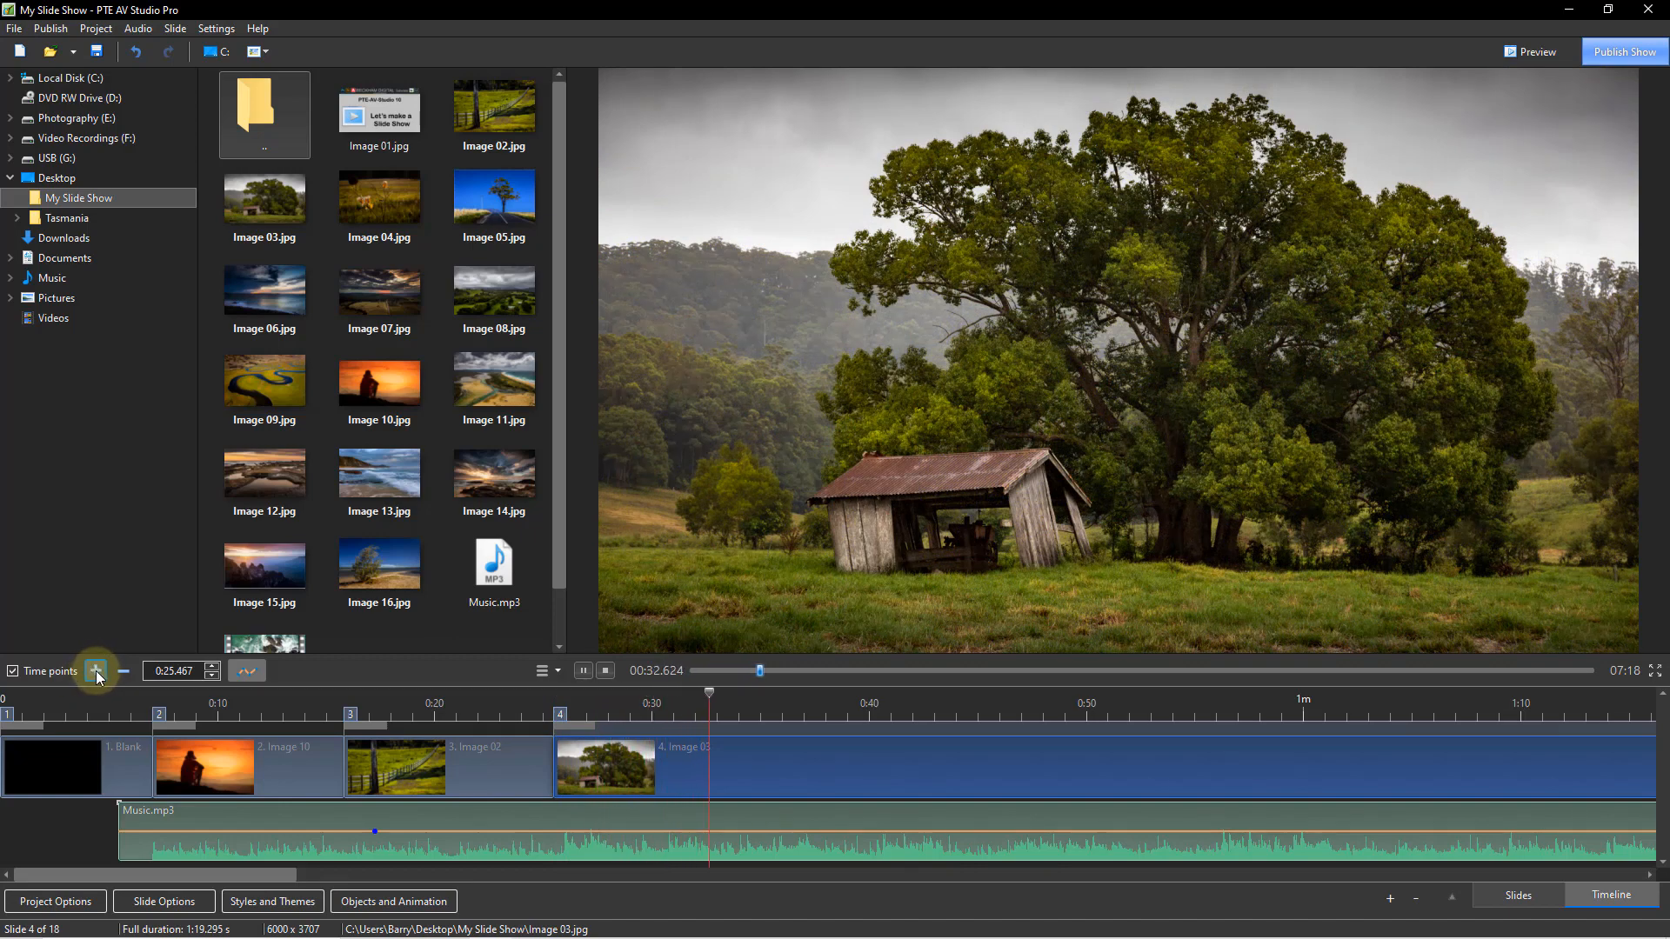
click(97, 672)
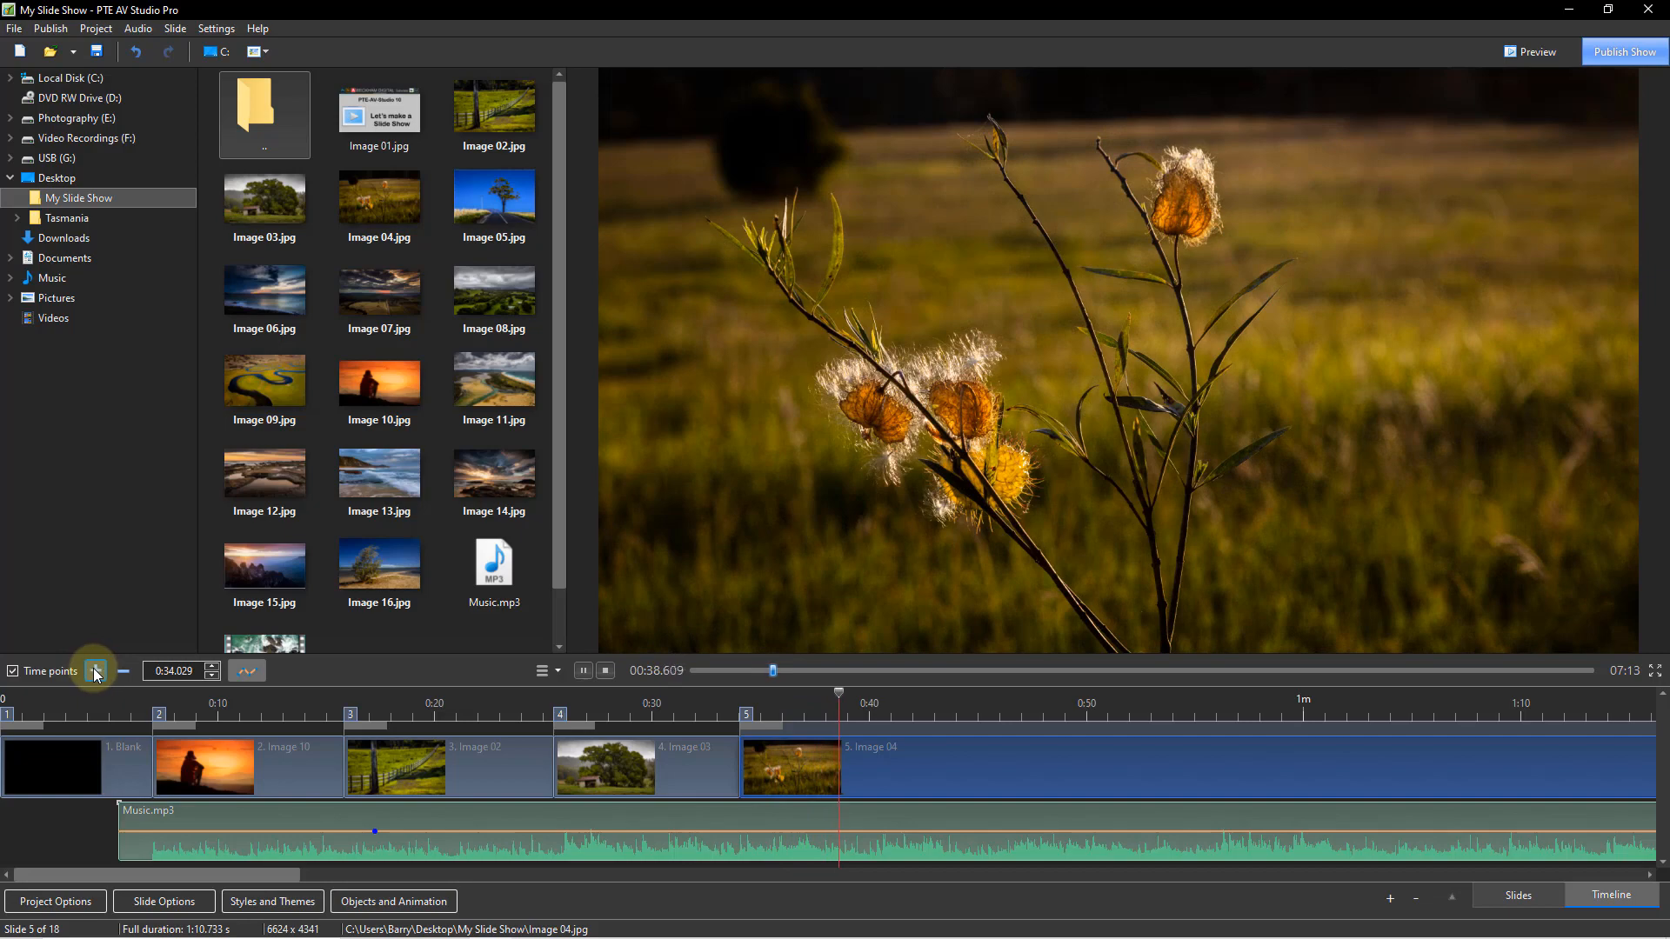
click(95, 670)
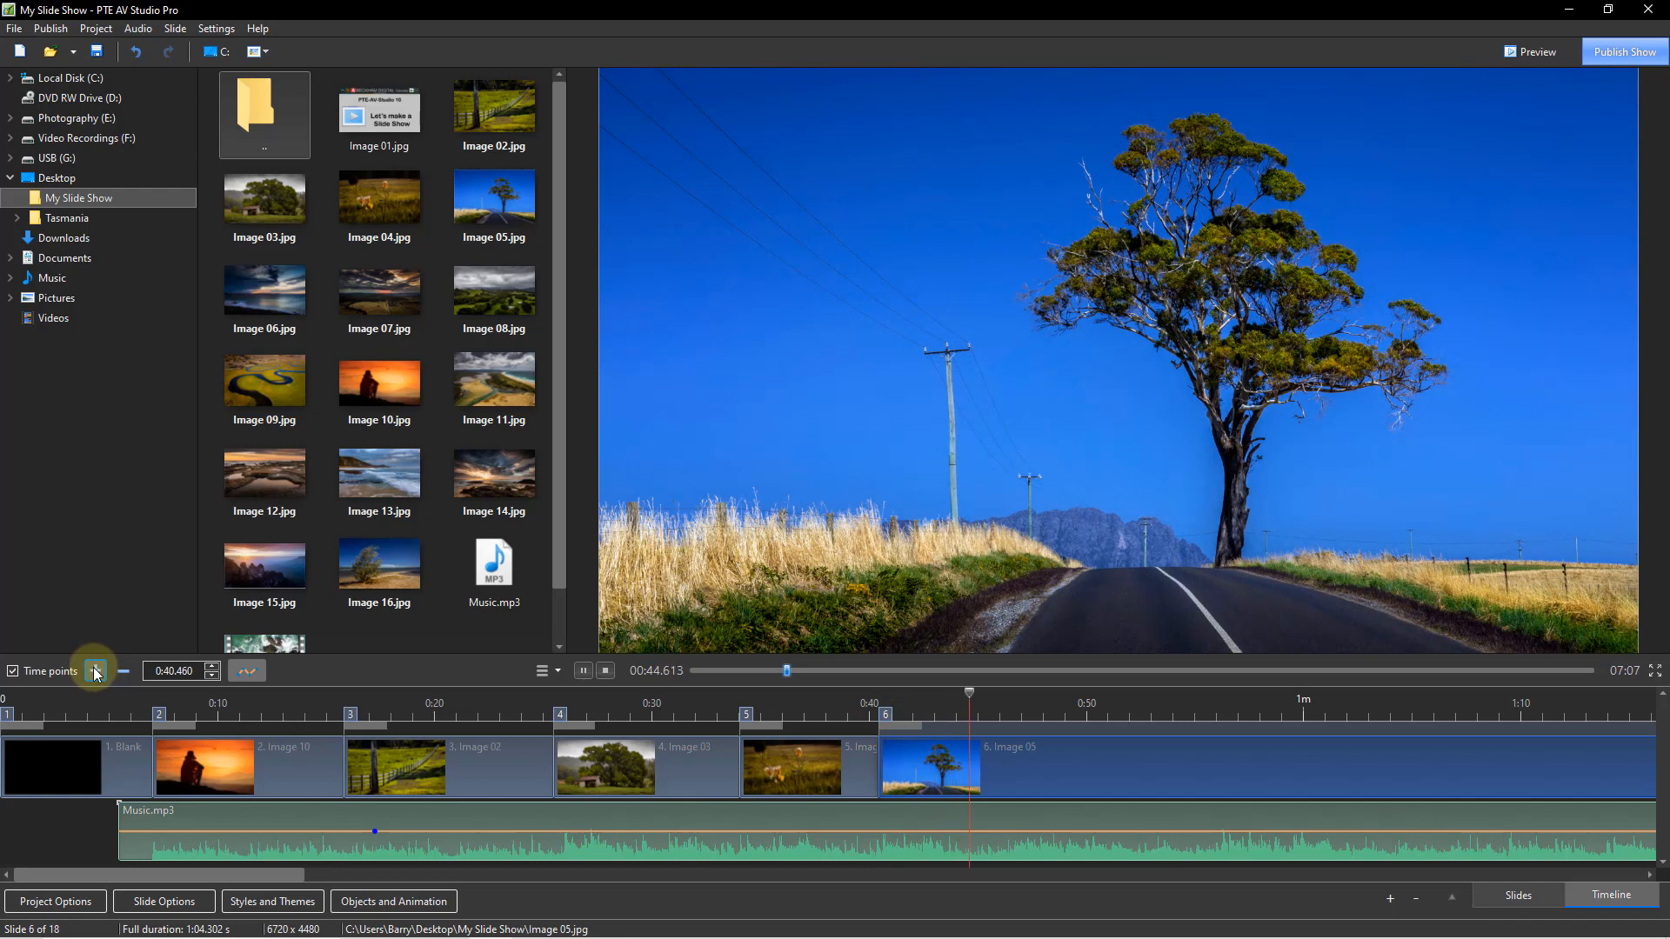
click(95, 670)
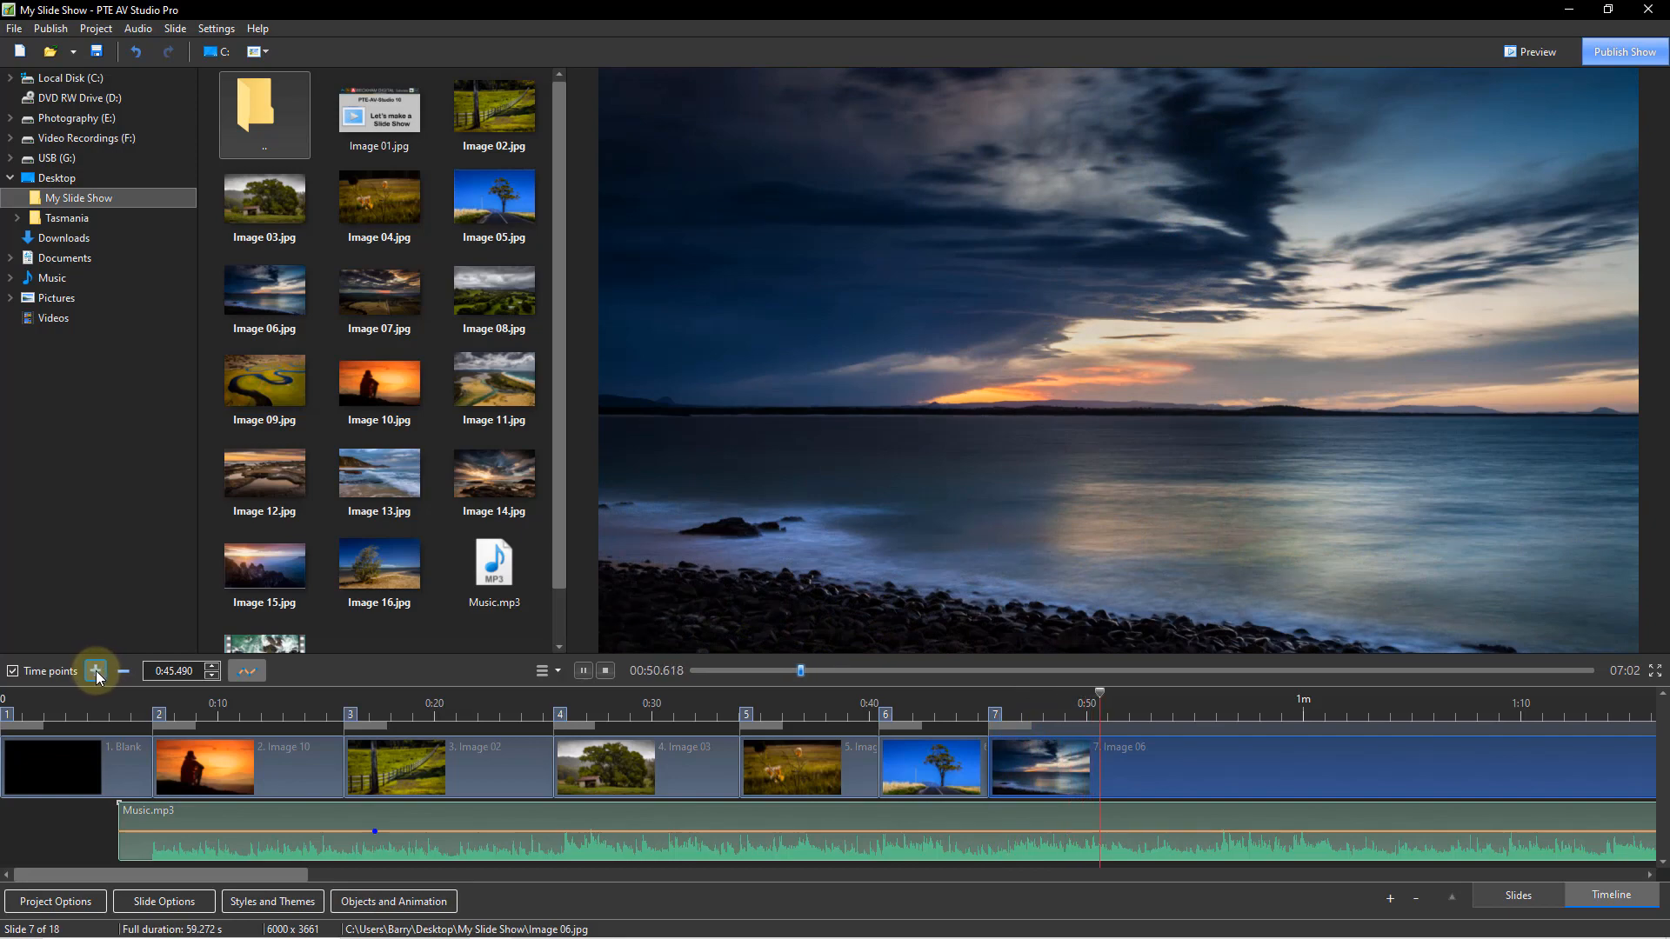
click(96, 672)
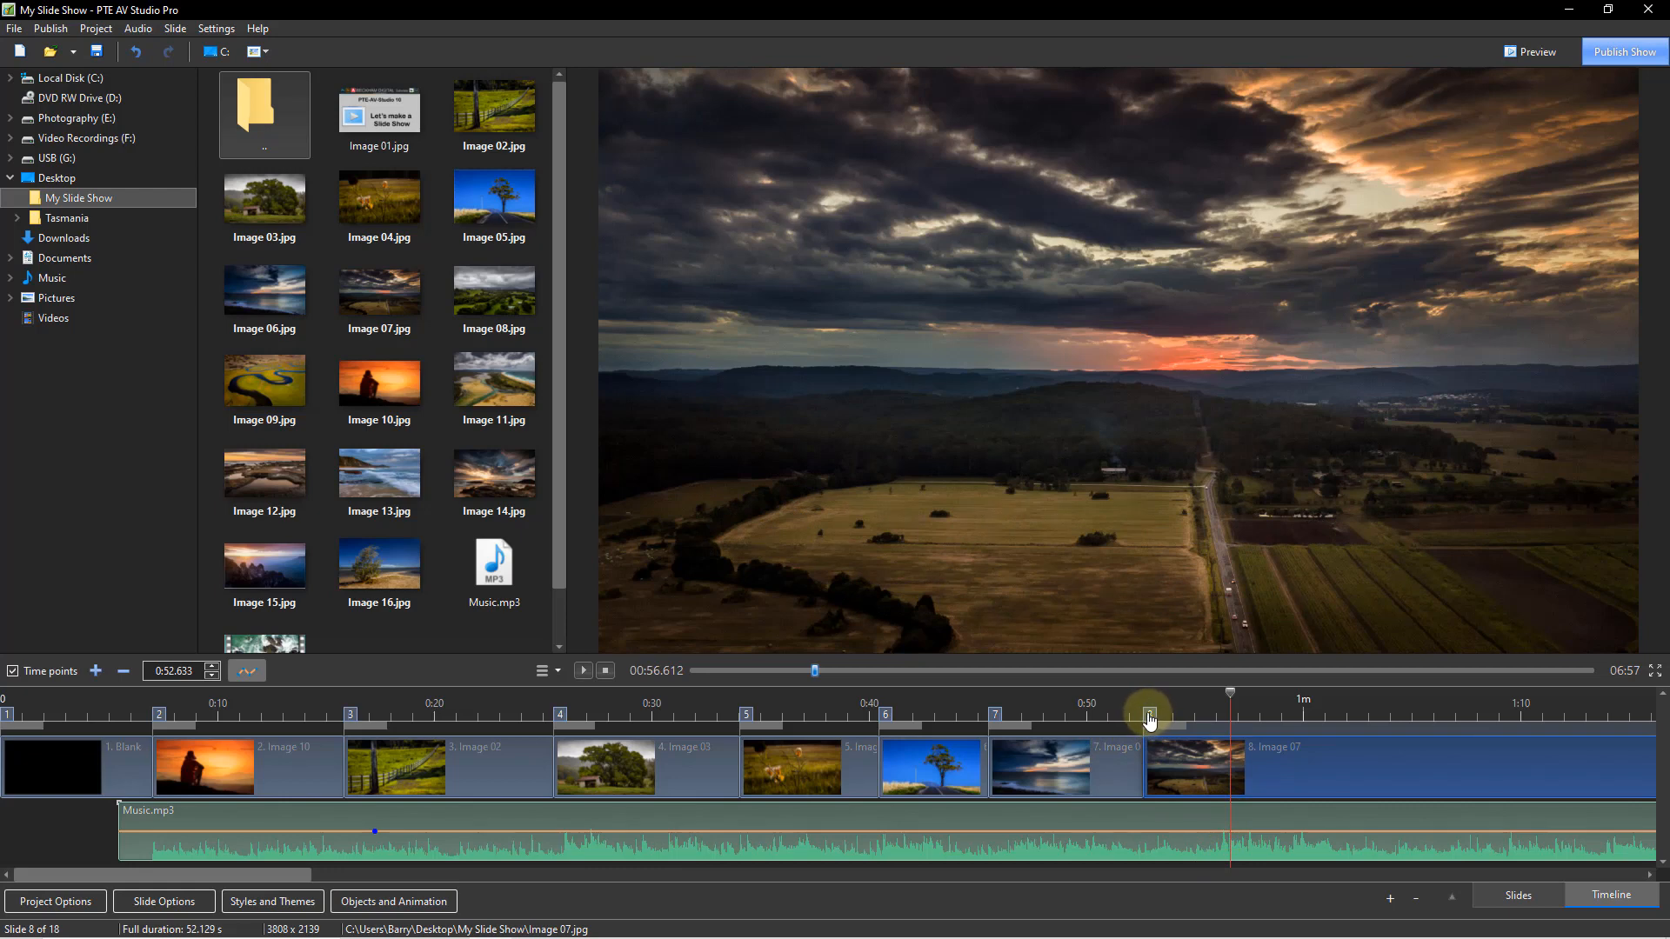
Step: Move slide 8's time point to 0:55.866 and slide 7's to about 47 seconds, and play the show from about 46 seconds
drag(1149, 720, 1220, 721)
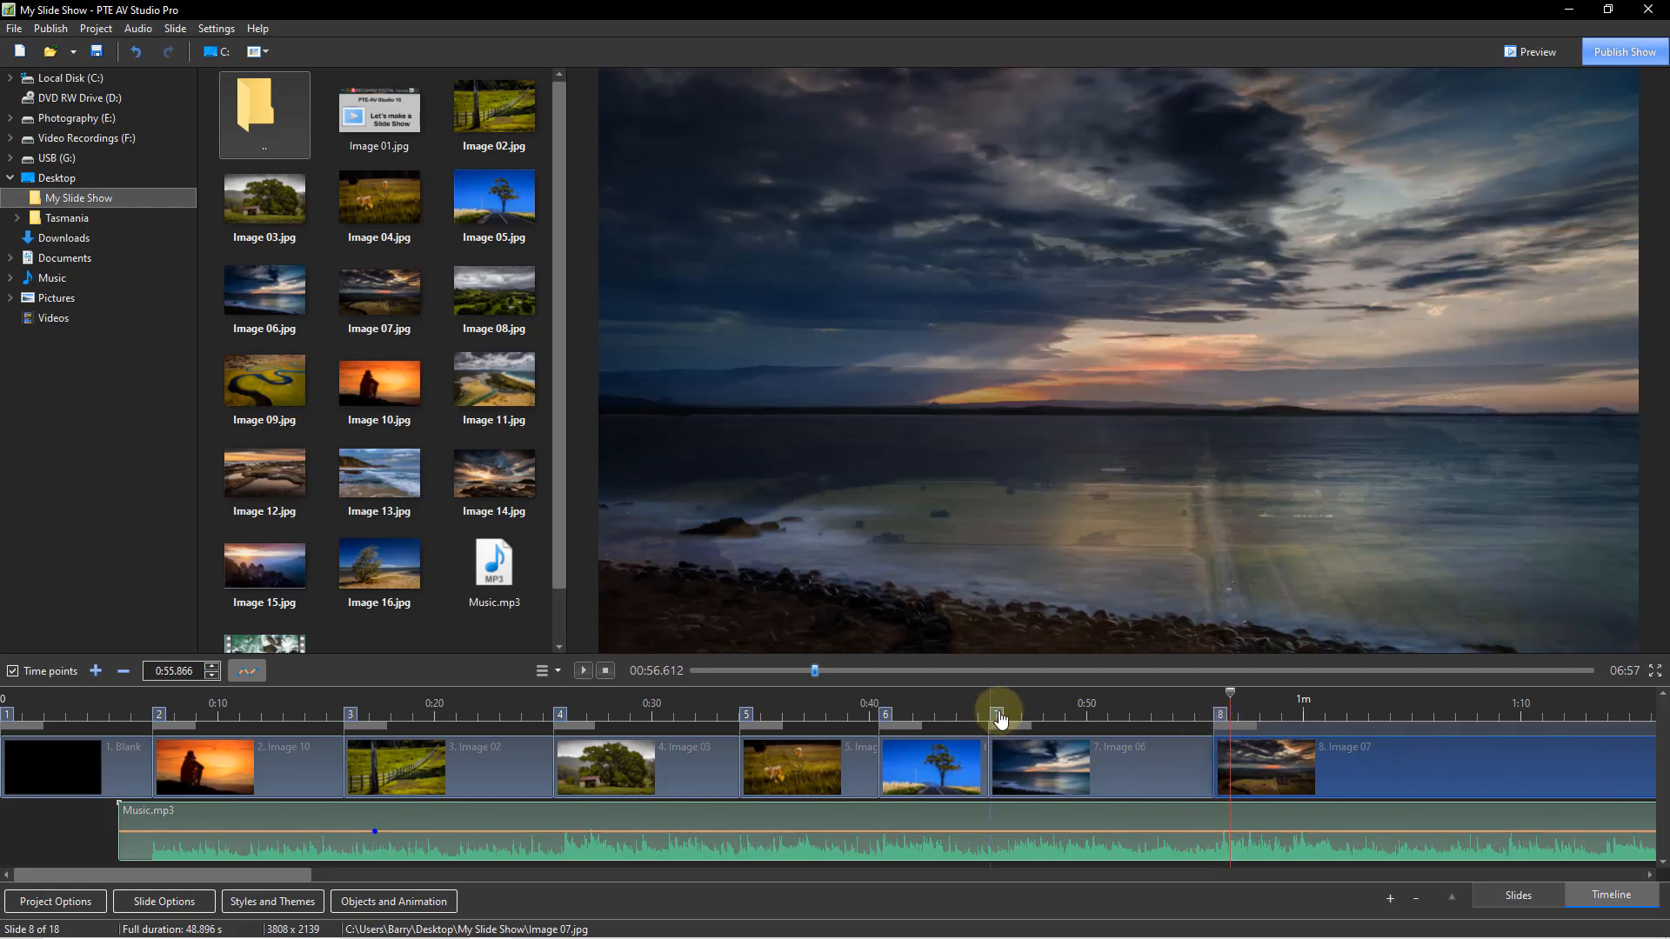
drag(1000, 719, 1035, 720)
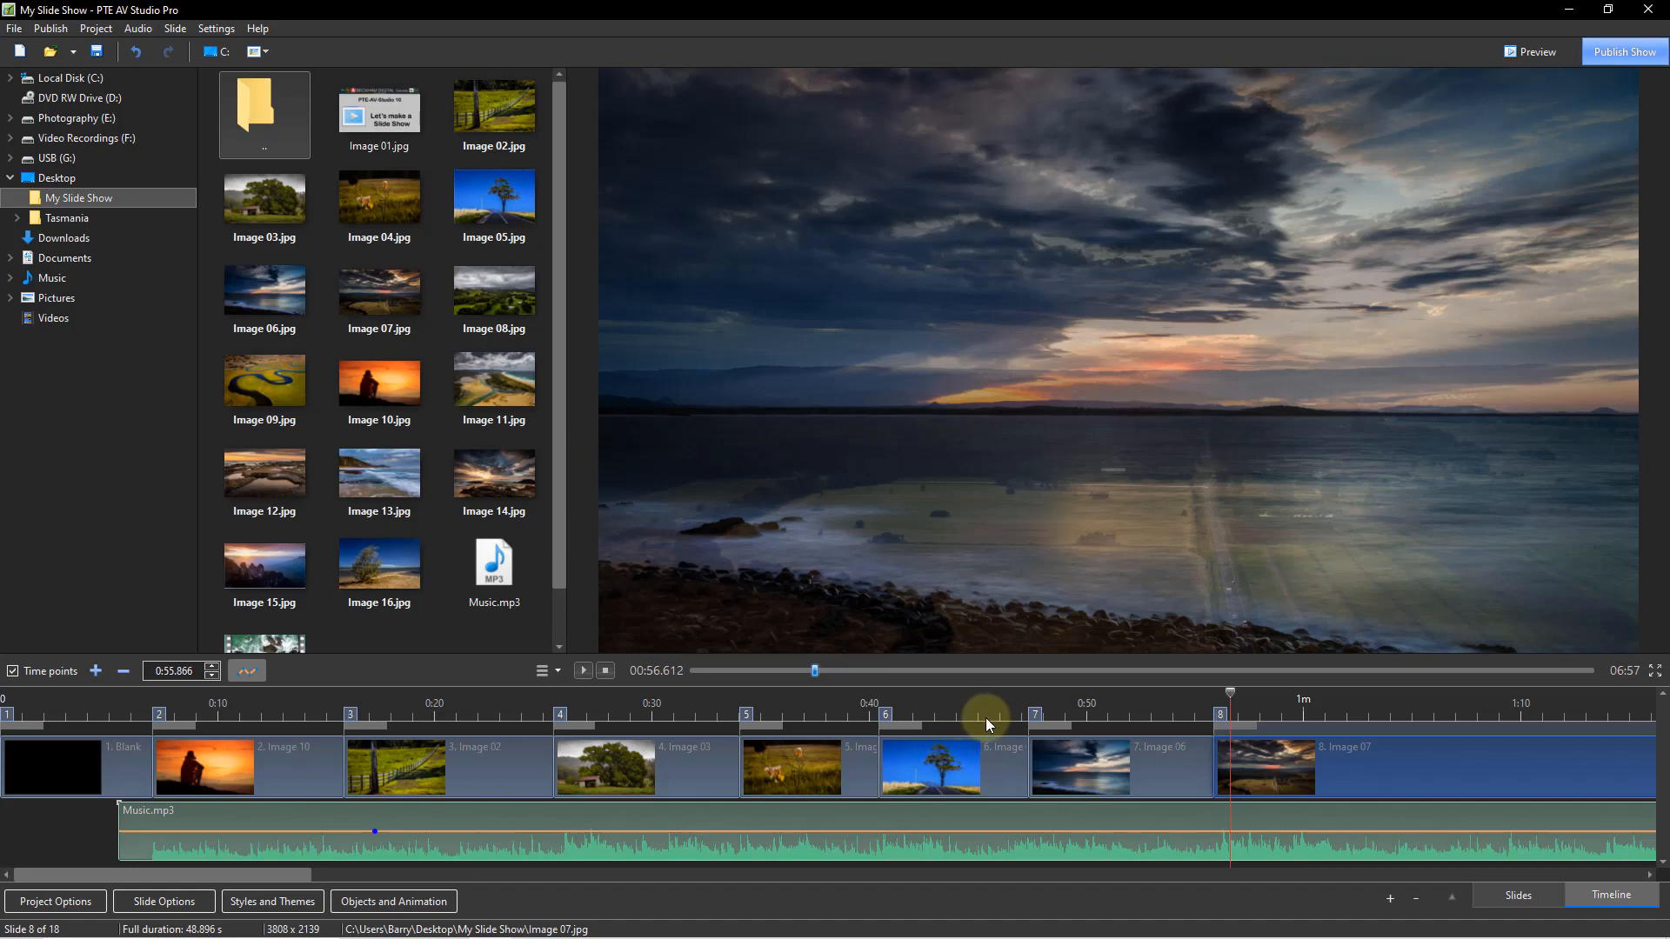
drag(998, 696, 1004, 691)
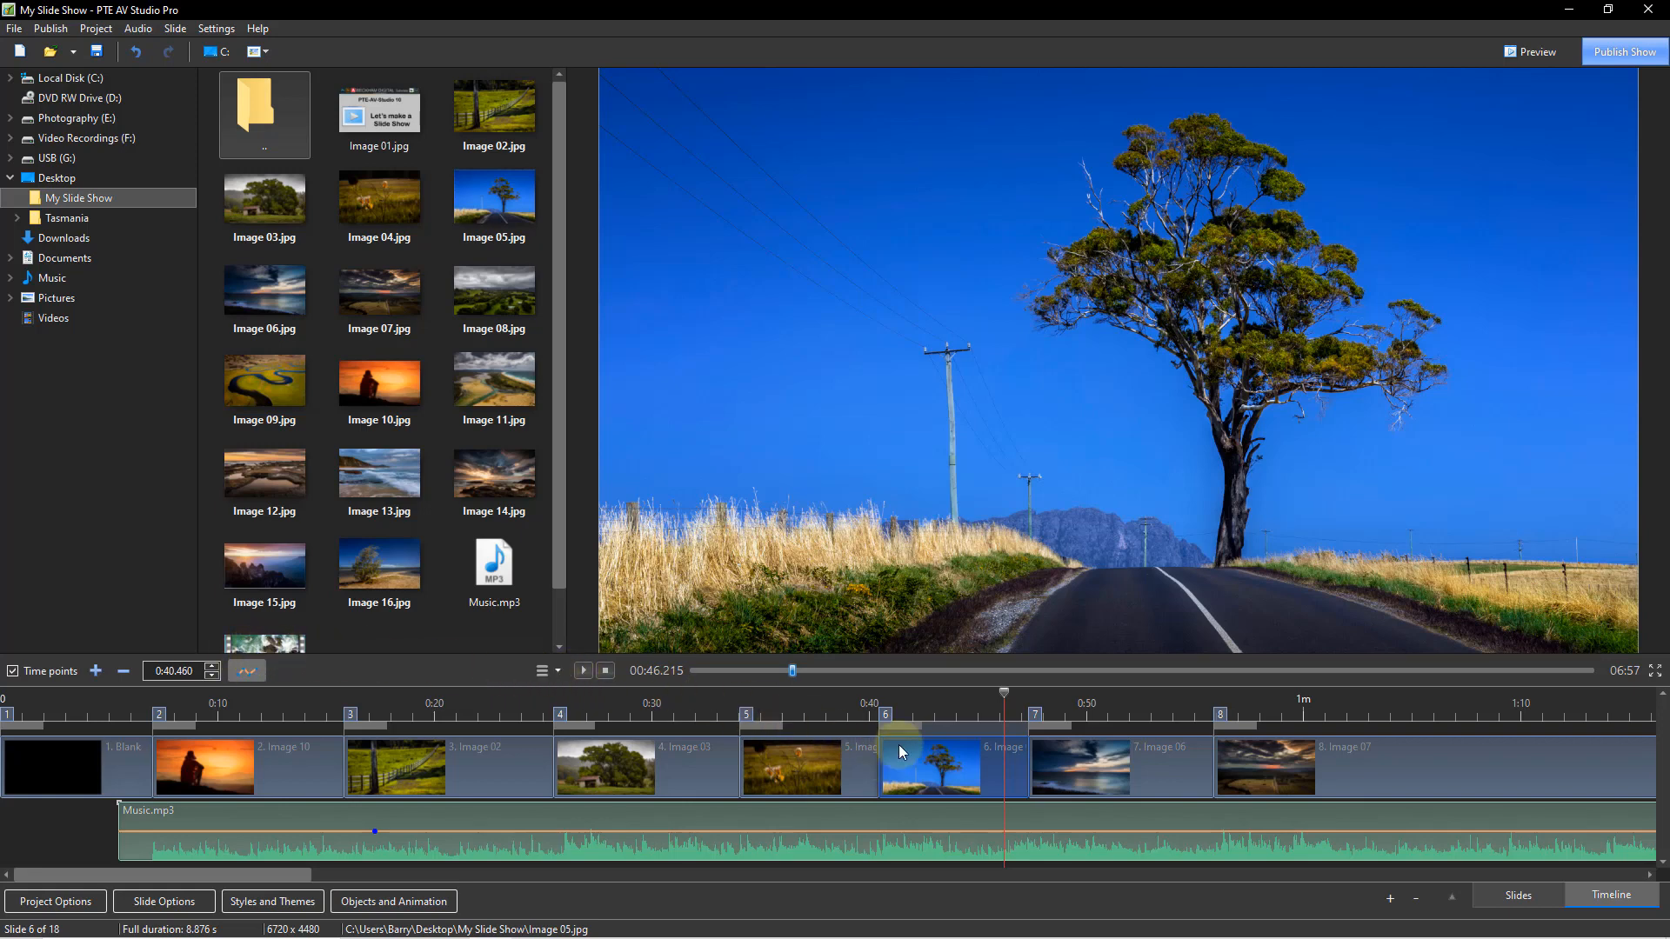
click(583, 671)
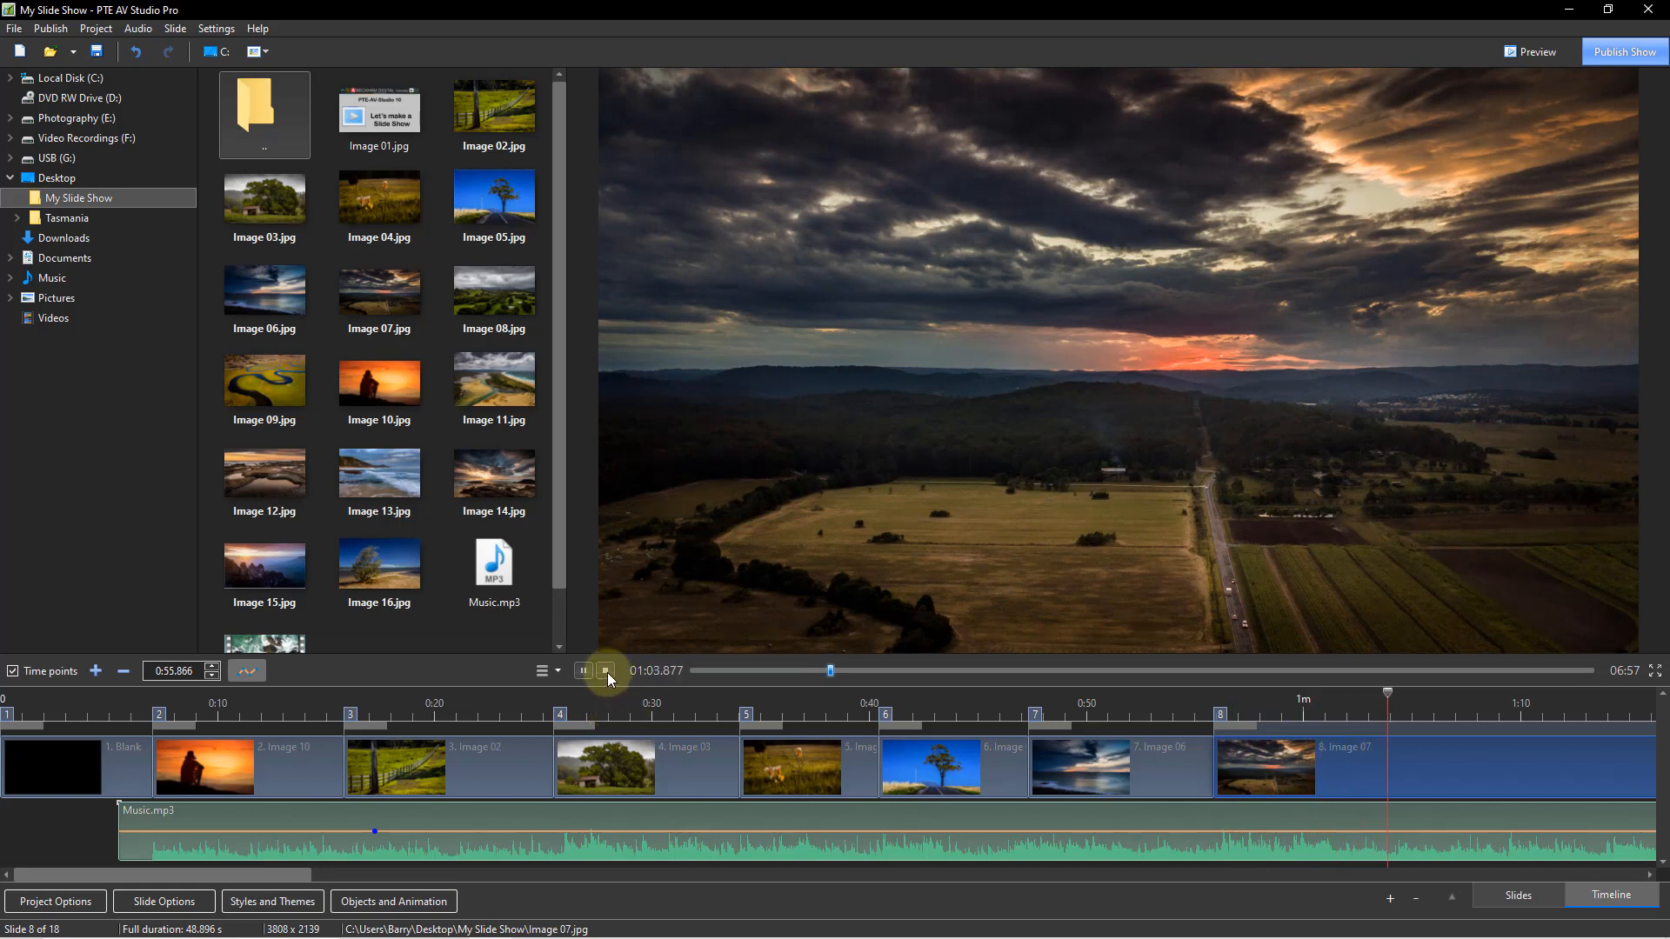
Step: Stop playback and set slide 3's time point to 0:16.059, undoing a trial shift of slide 3 and all following slides to 0:28.434
click(607, 671)
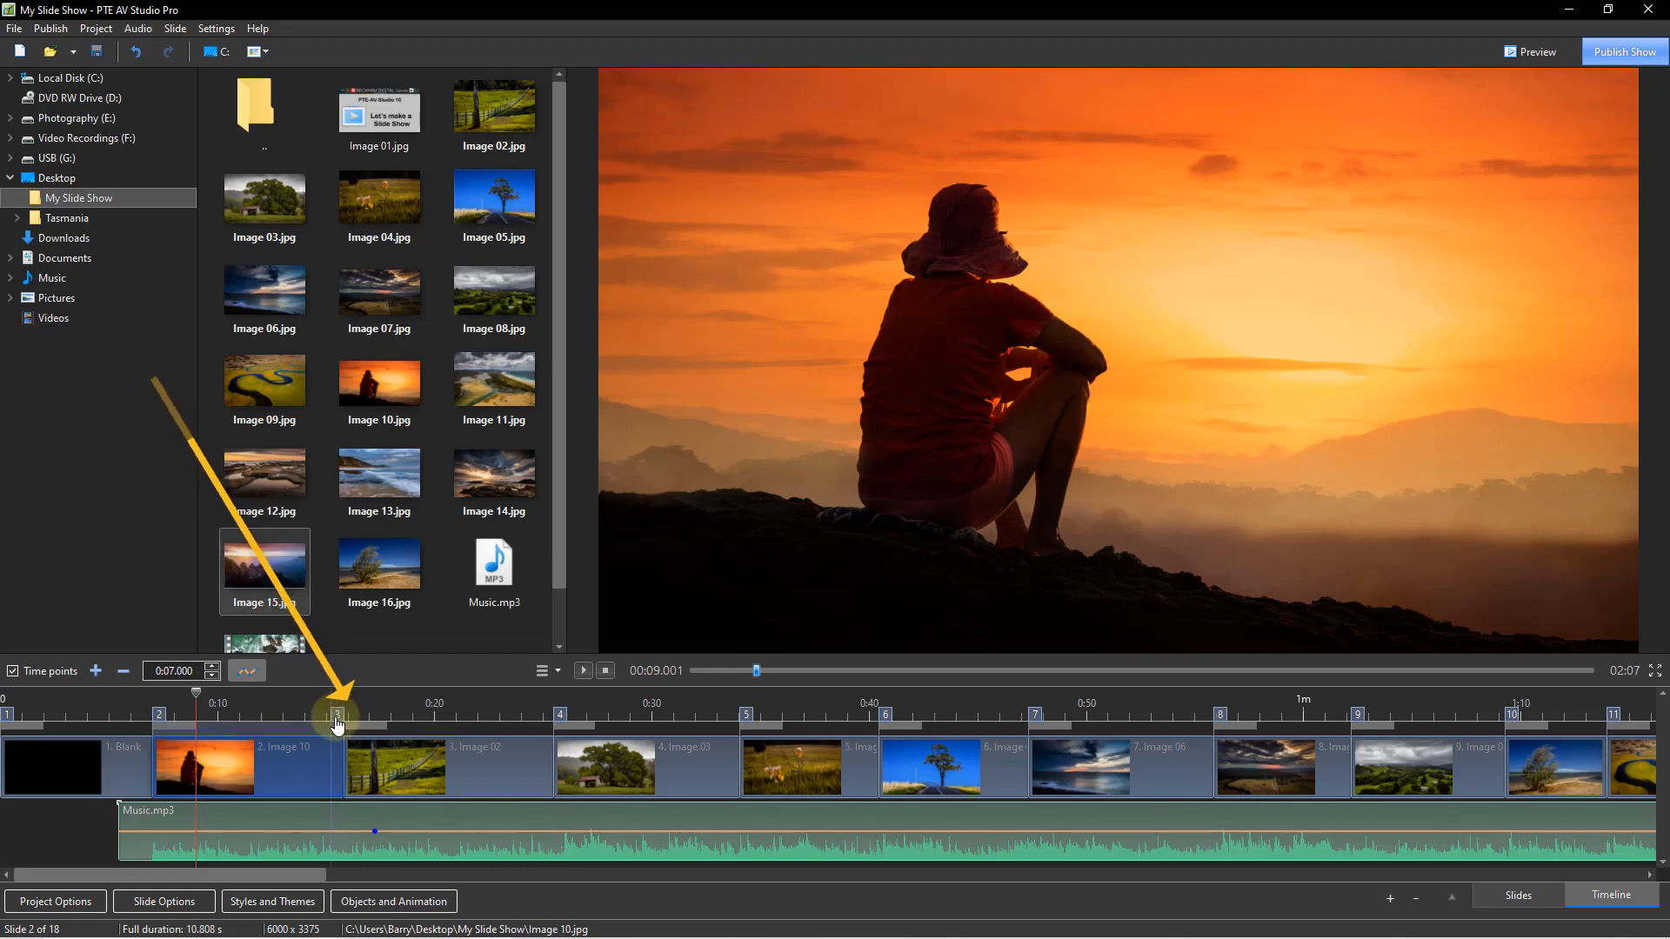
mouse_move(354, 718)
mouse_down()
mouse_move(335, 728)
mouse_move(379, 722)
mouse_move(355, 719)
mouse_up()
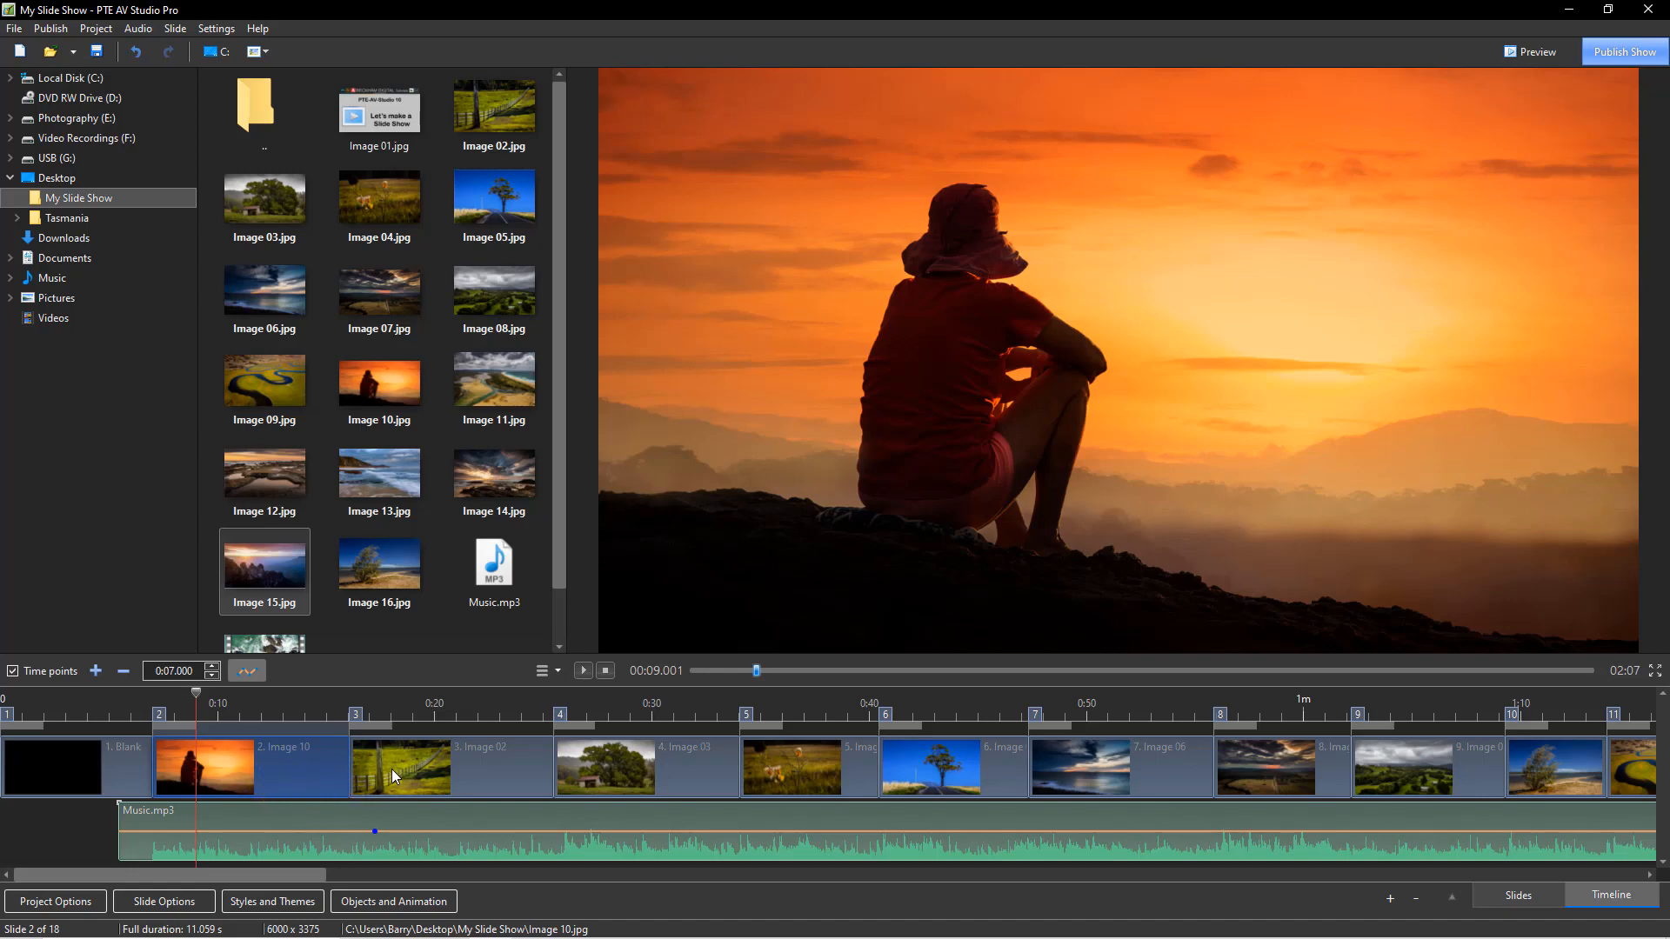
drag(391, 771, 668, 792)
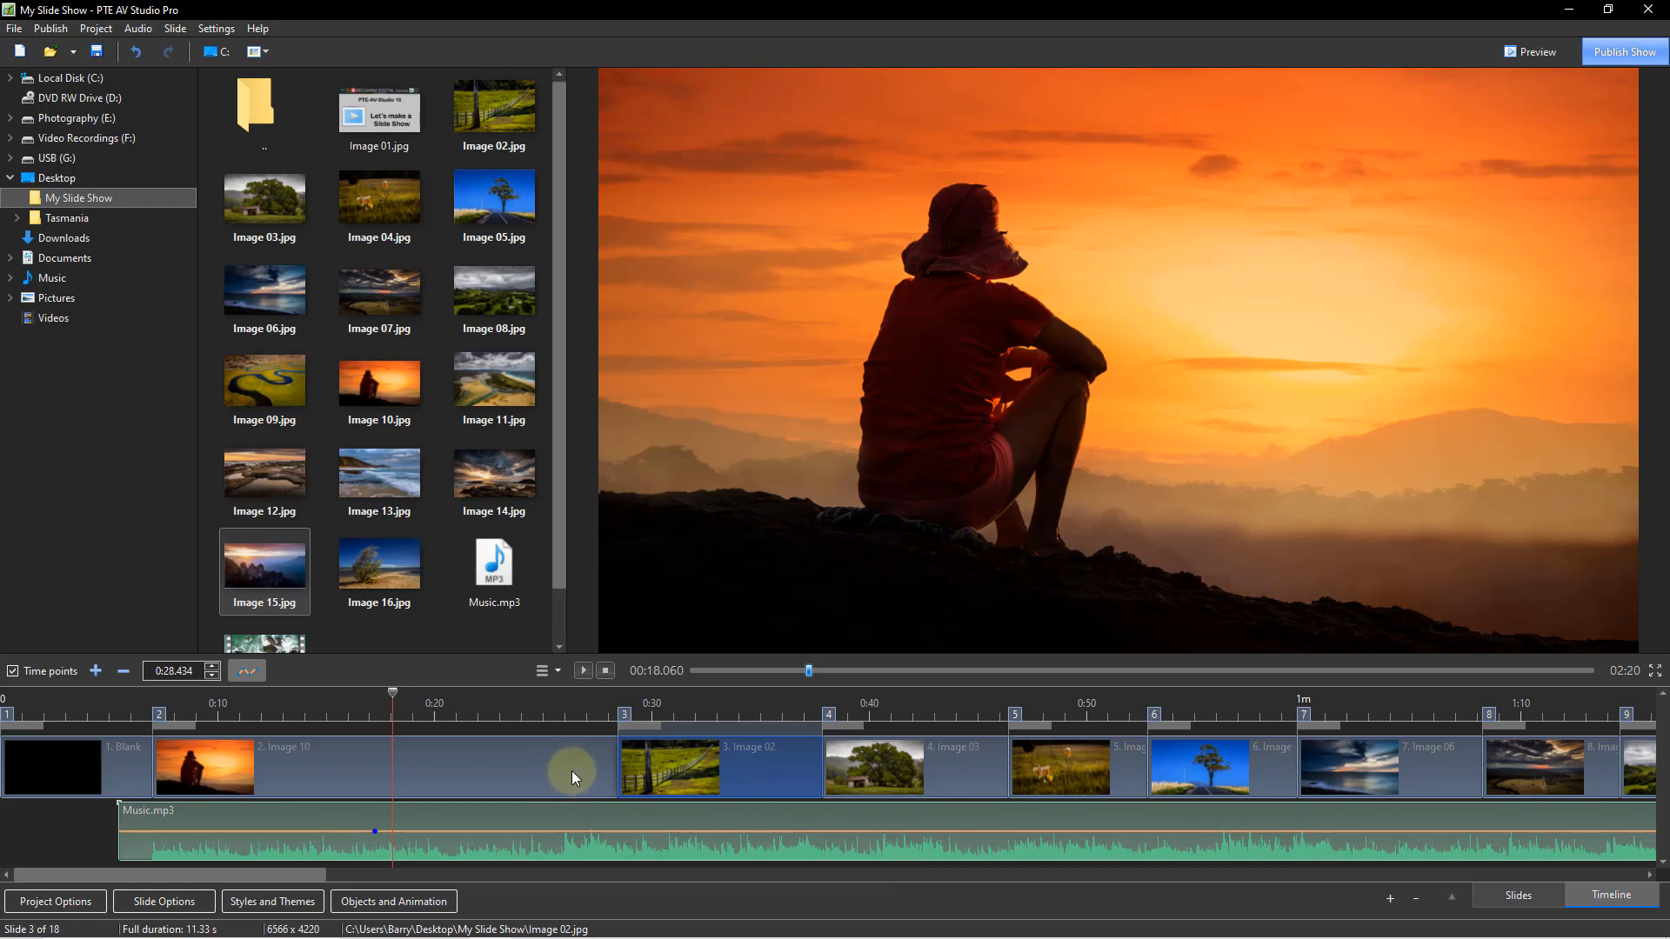
key(ctrl+z)
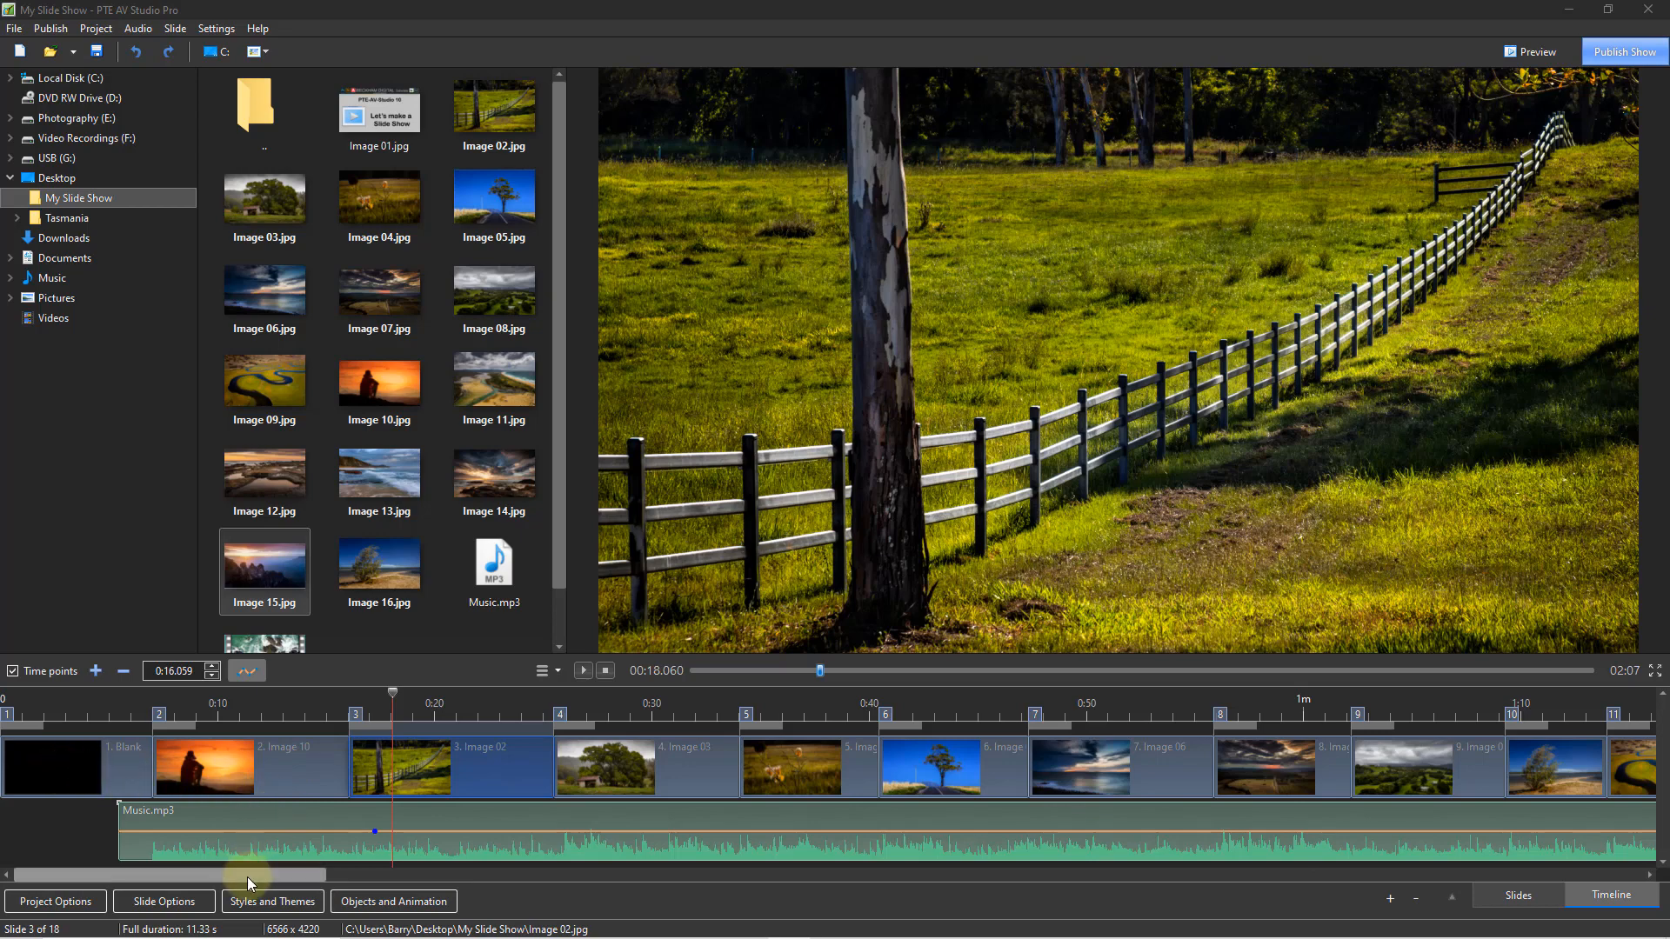
Step: Lengthen the final blank slide's transition to about 4.7 seconds and try adjusting the slide's end on the timeline
drag(242, 871, 477, 885)
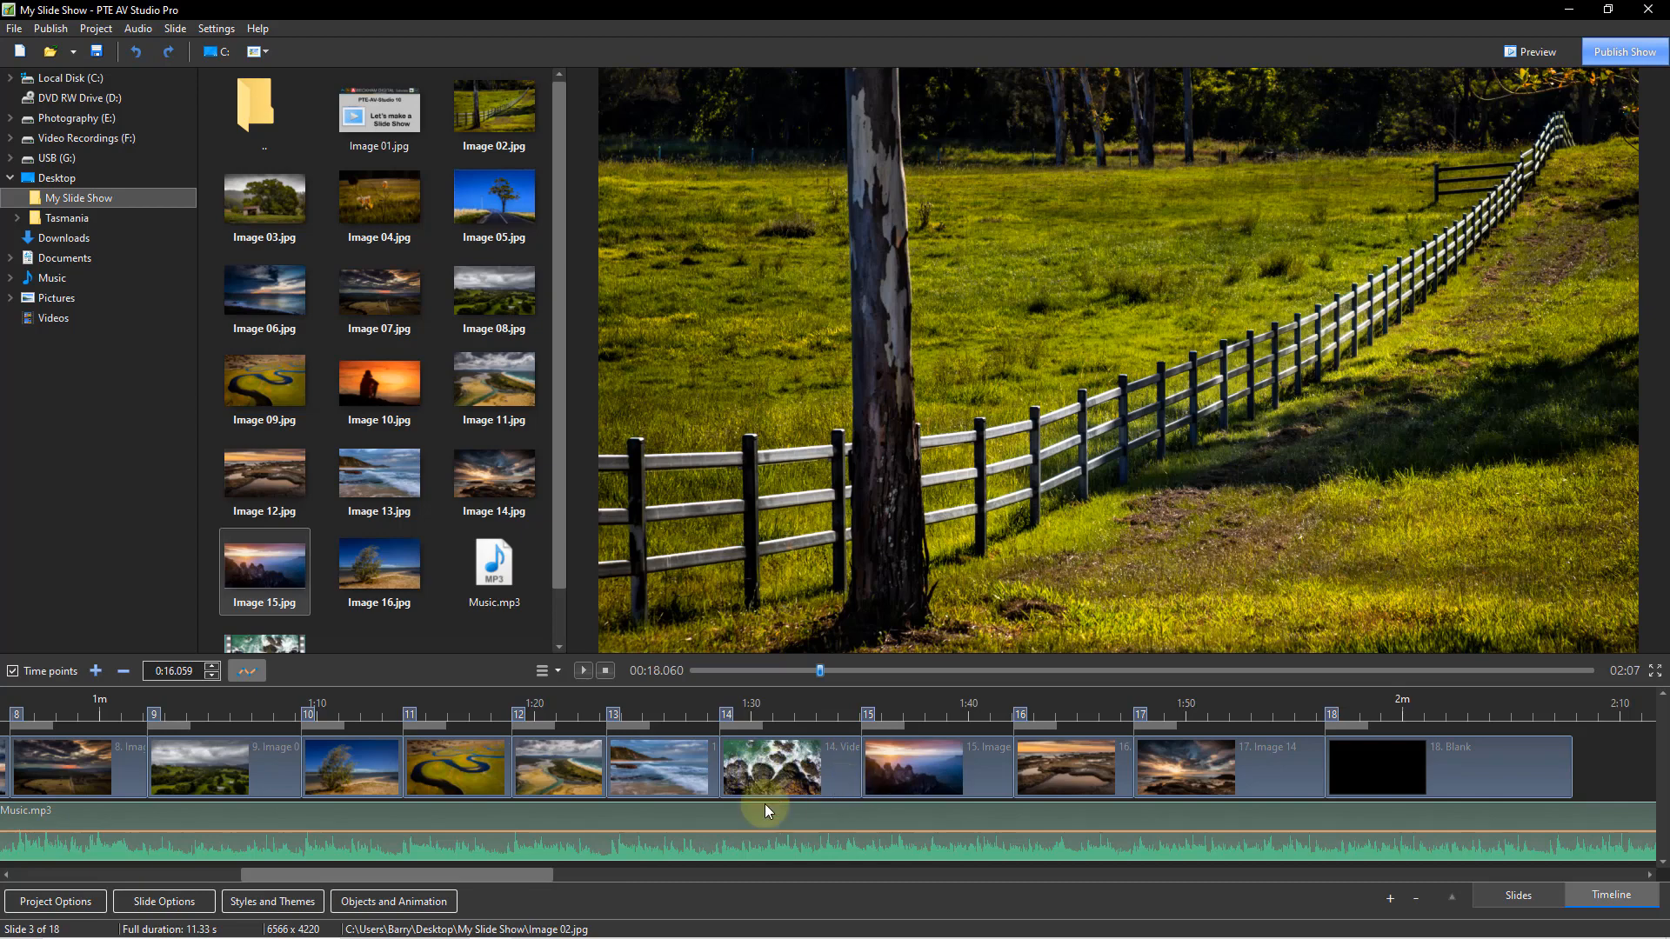
mouse_move(405, 874)
mouse_down()
mouse_move(516, 874)
mouse_move(555, 882)
mouse_move(550, 900)
mouse_up()
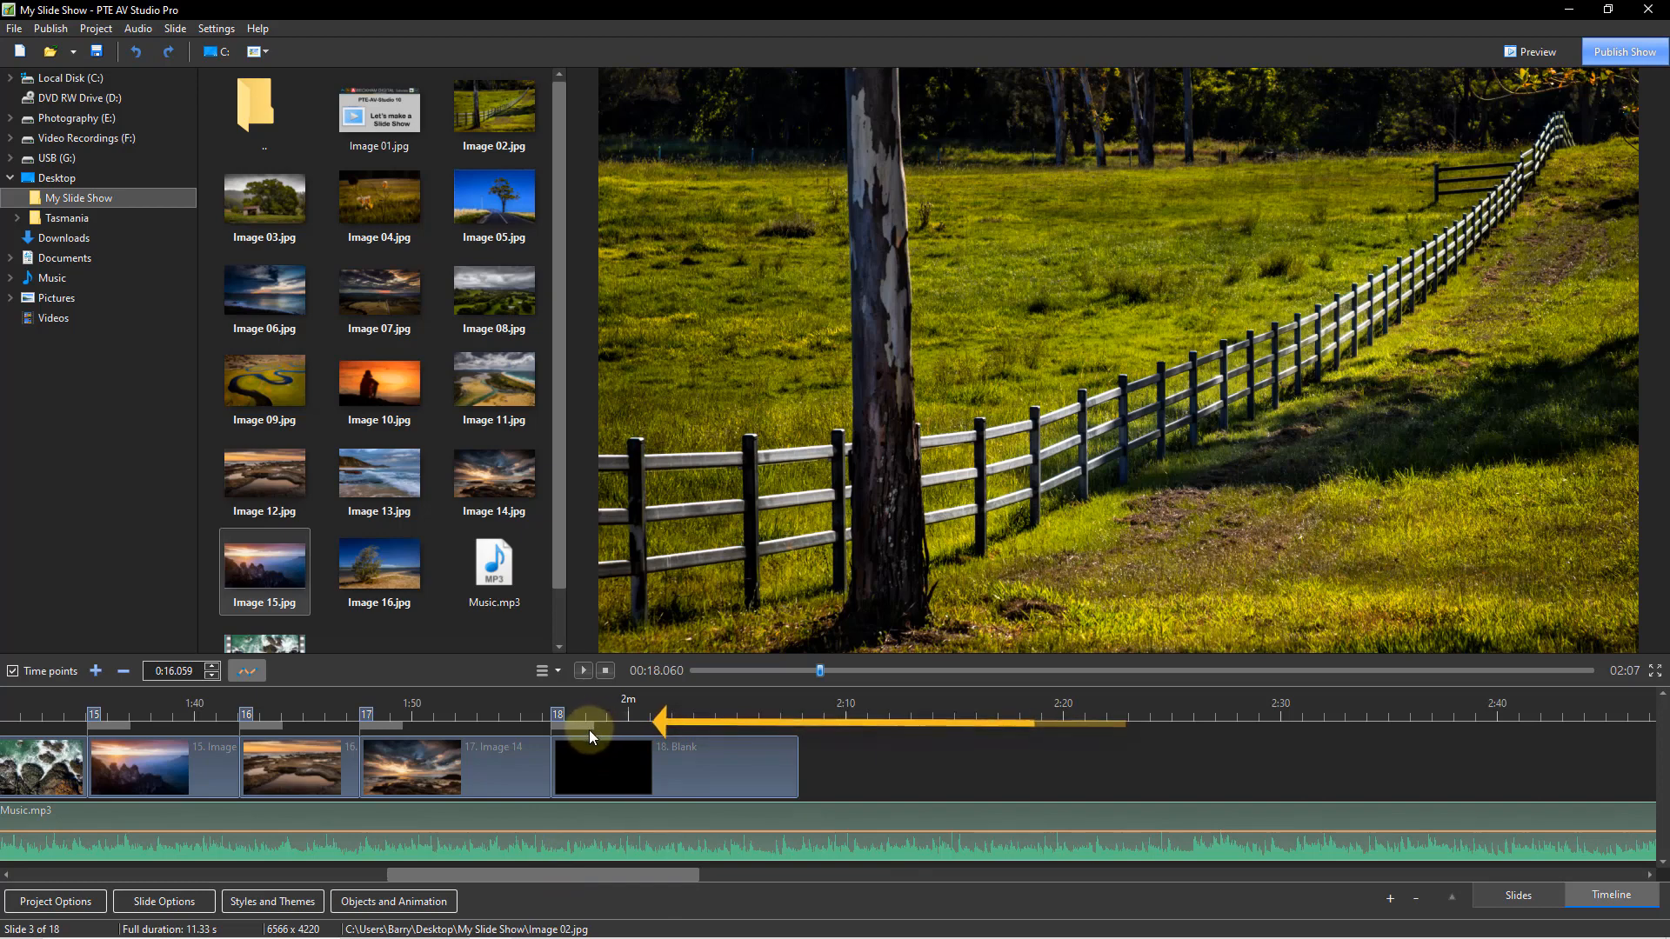
drag(598, 723, 651, 732)
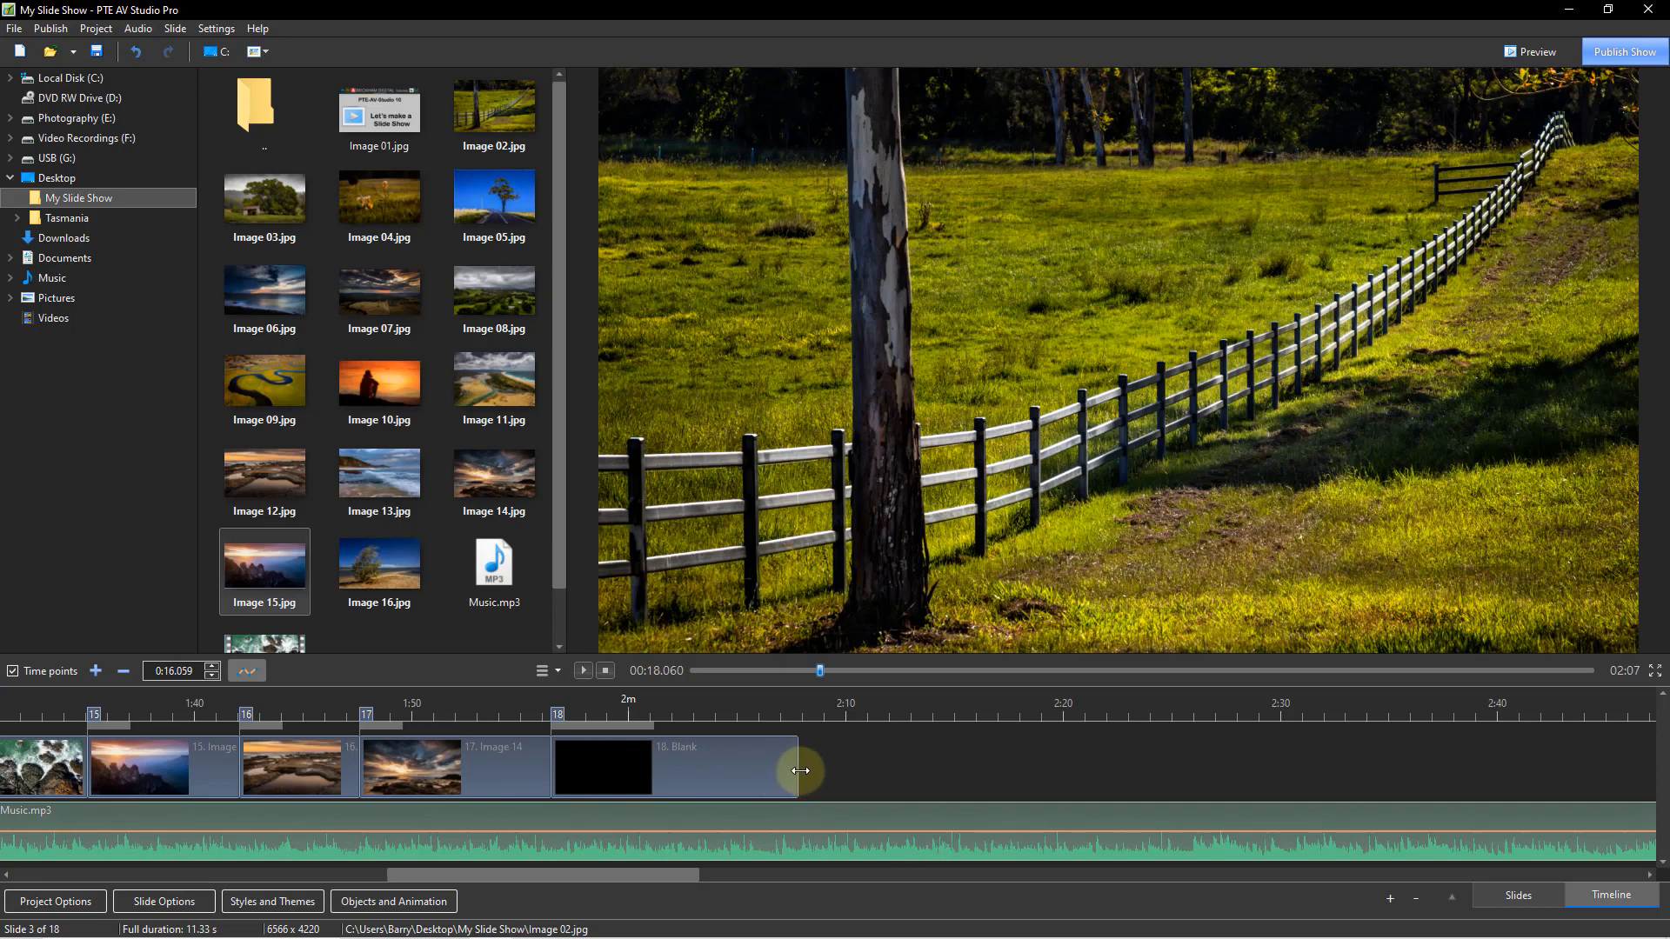
drag(798, 762, 694, 757)
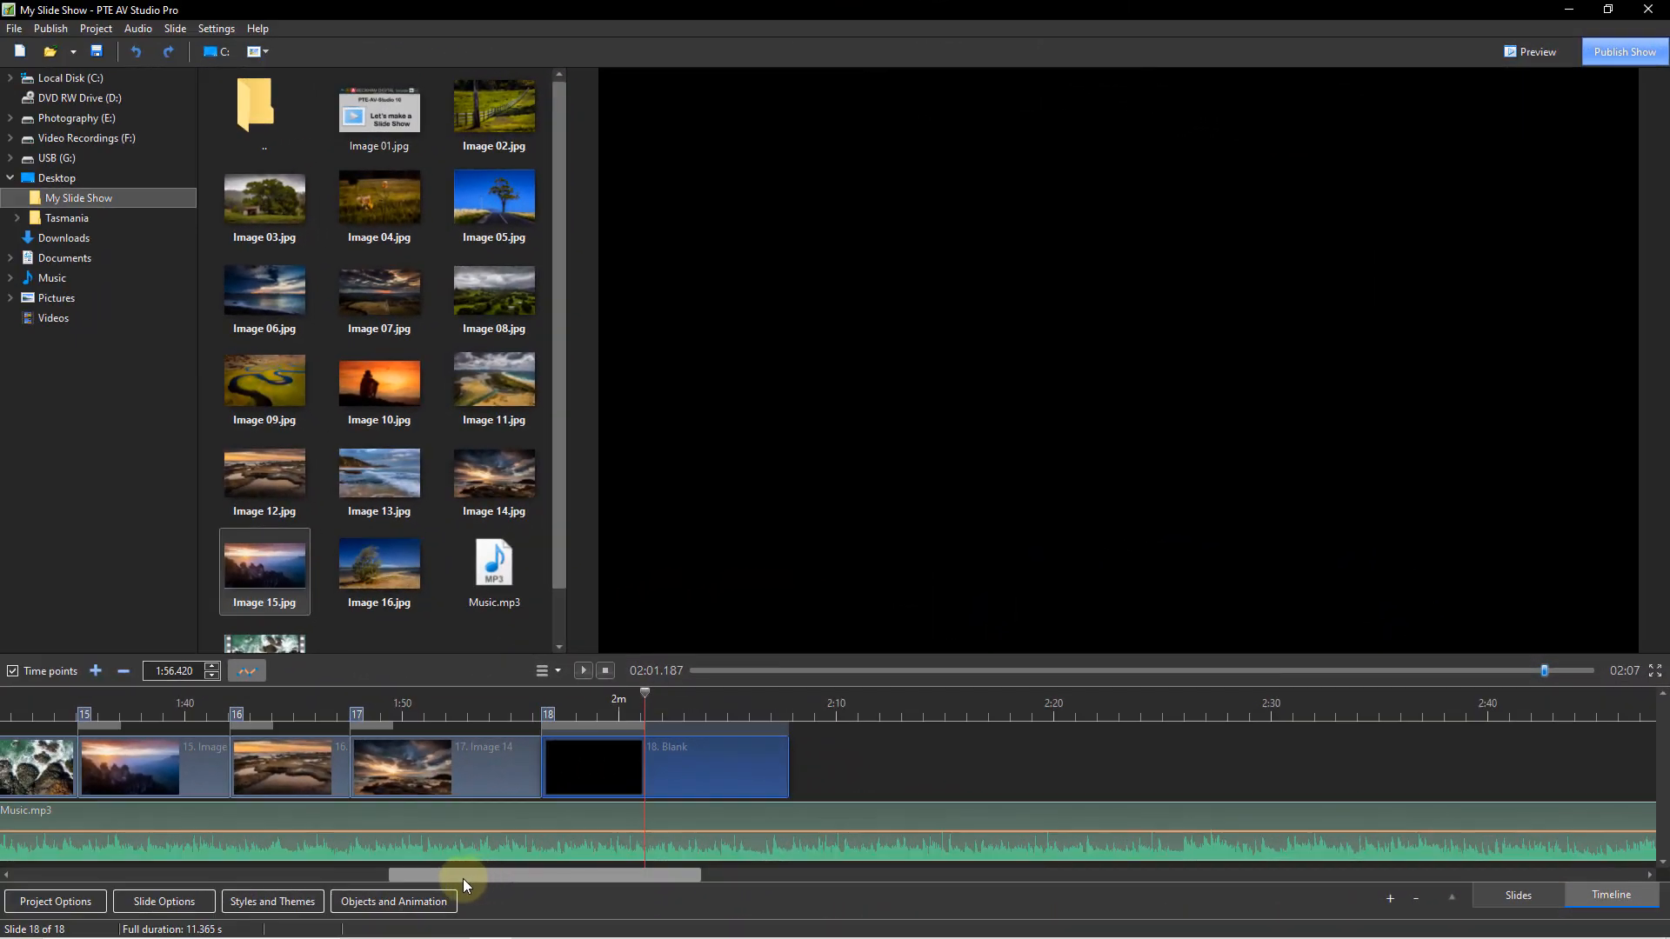
Step: Trim the end of Music.mp3 to about 2:00 on the timeline and shorten the final blank slide to 6.528 seconds
drag(452, 874, 1450, 937)
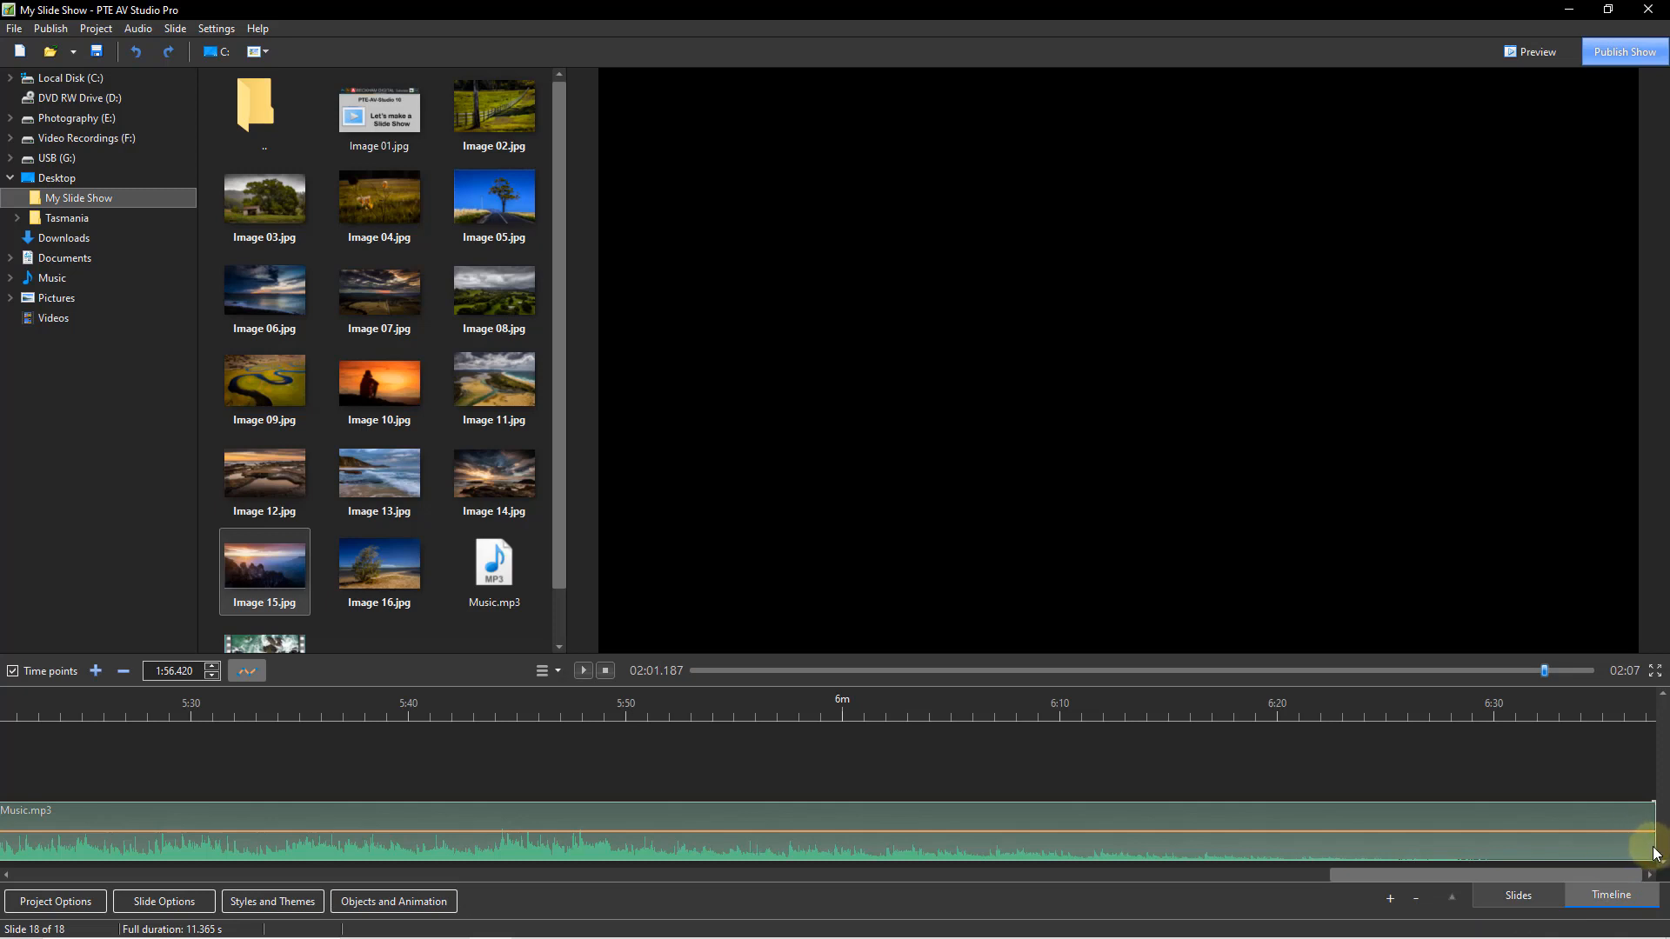
drag(1655, 852, 823, 849)
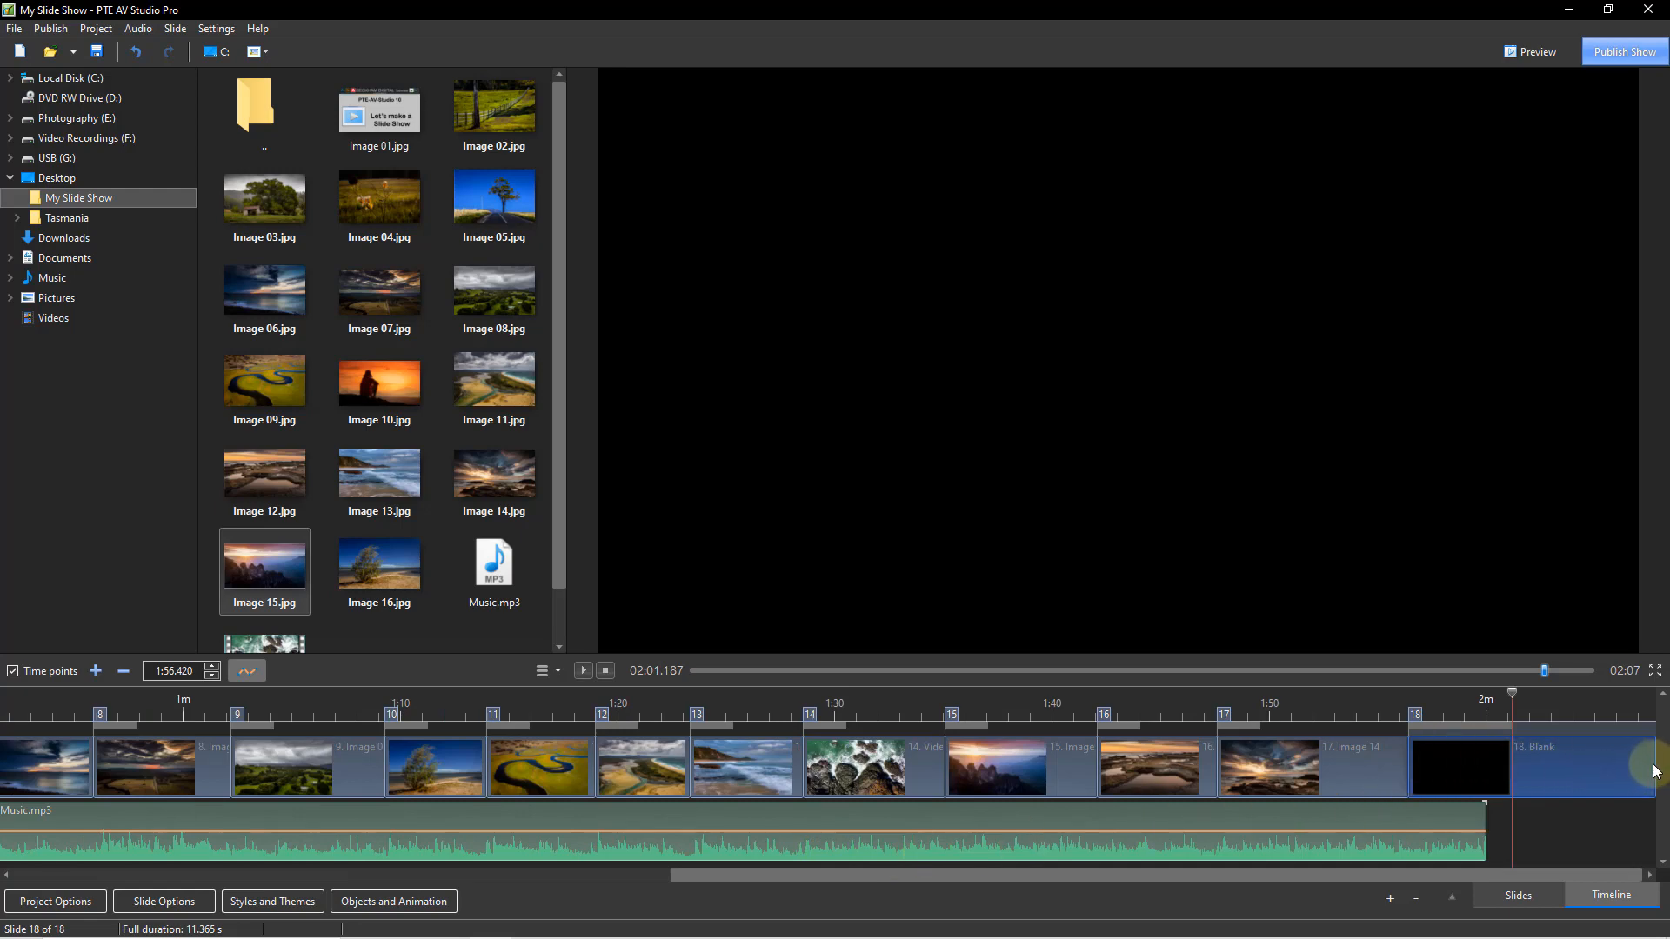
drag(1652, 765, 1550, 753)
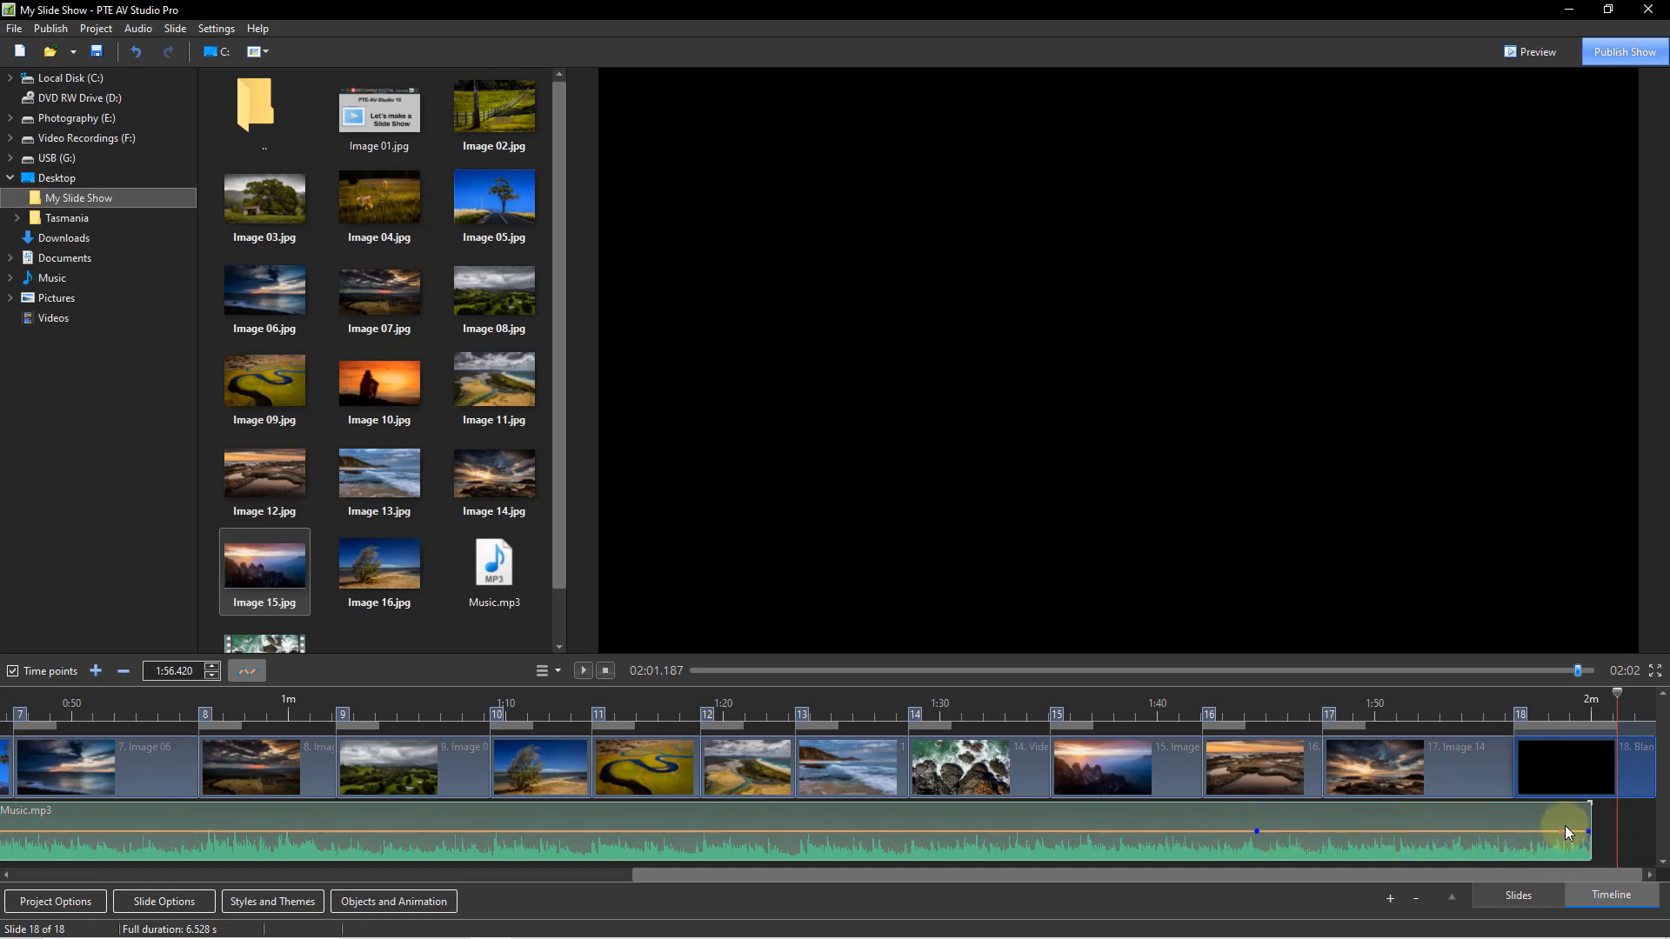
Step: Lower the volume point at the music's end to zero for a fade-out and play from 1:40.599 to check it
drag(1589, 840, 1591, 874)
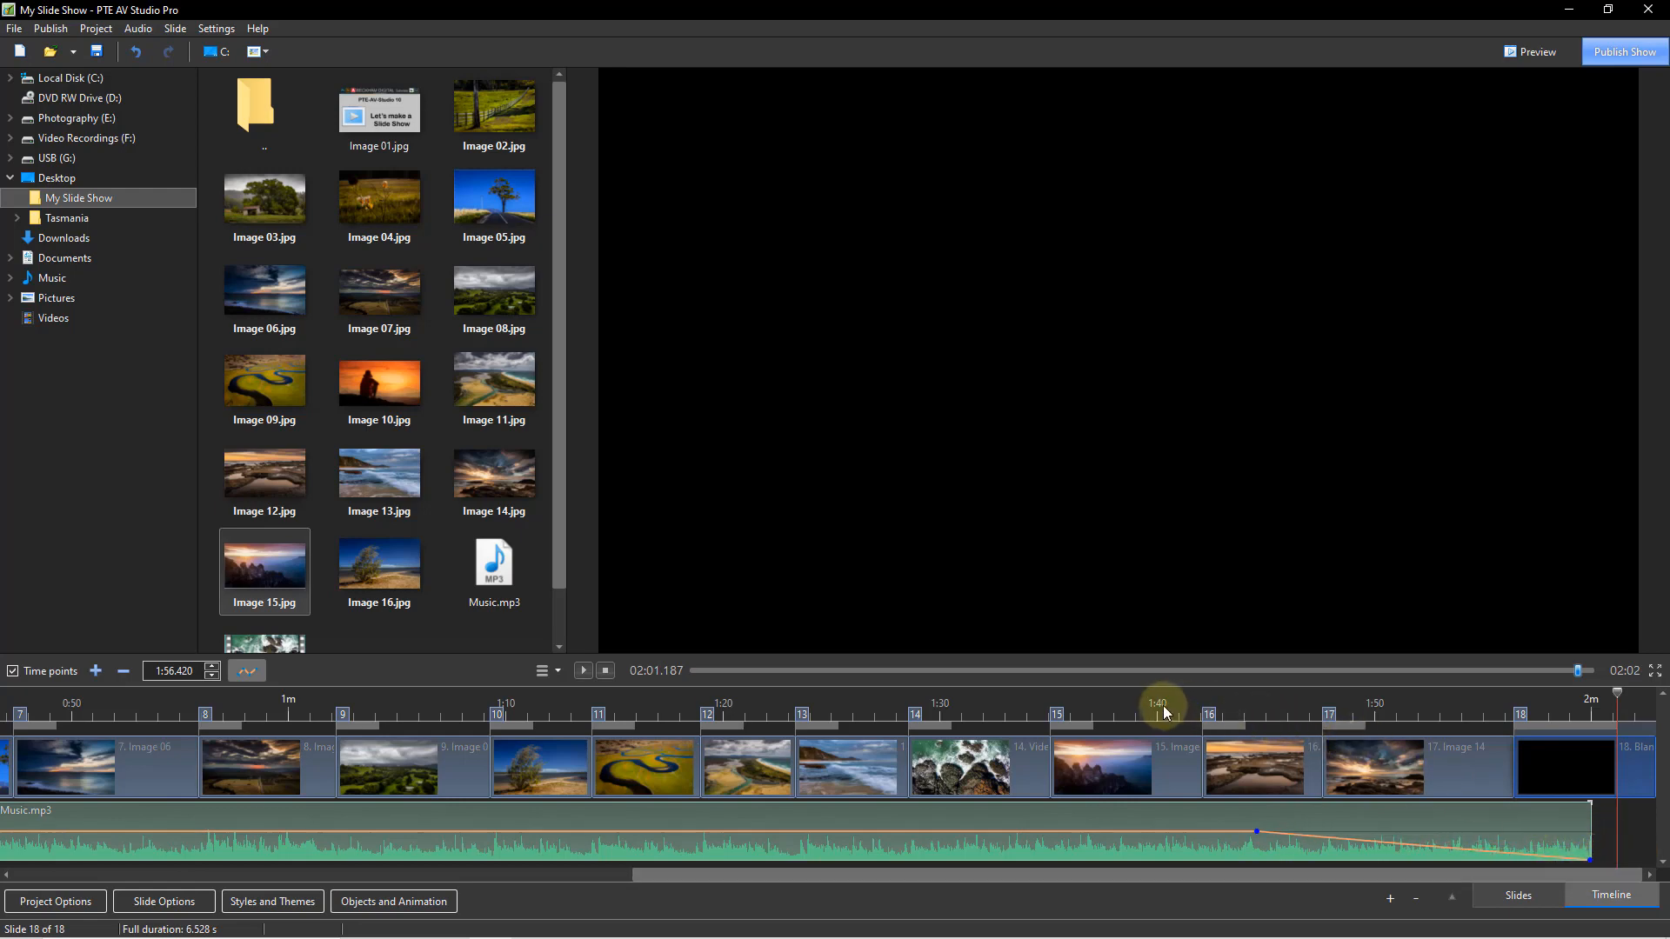
click(1170, 712)
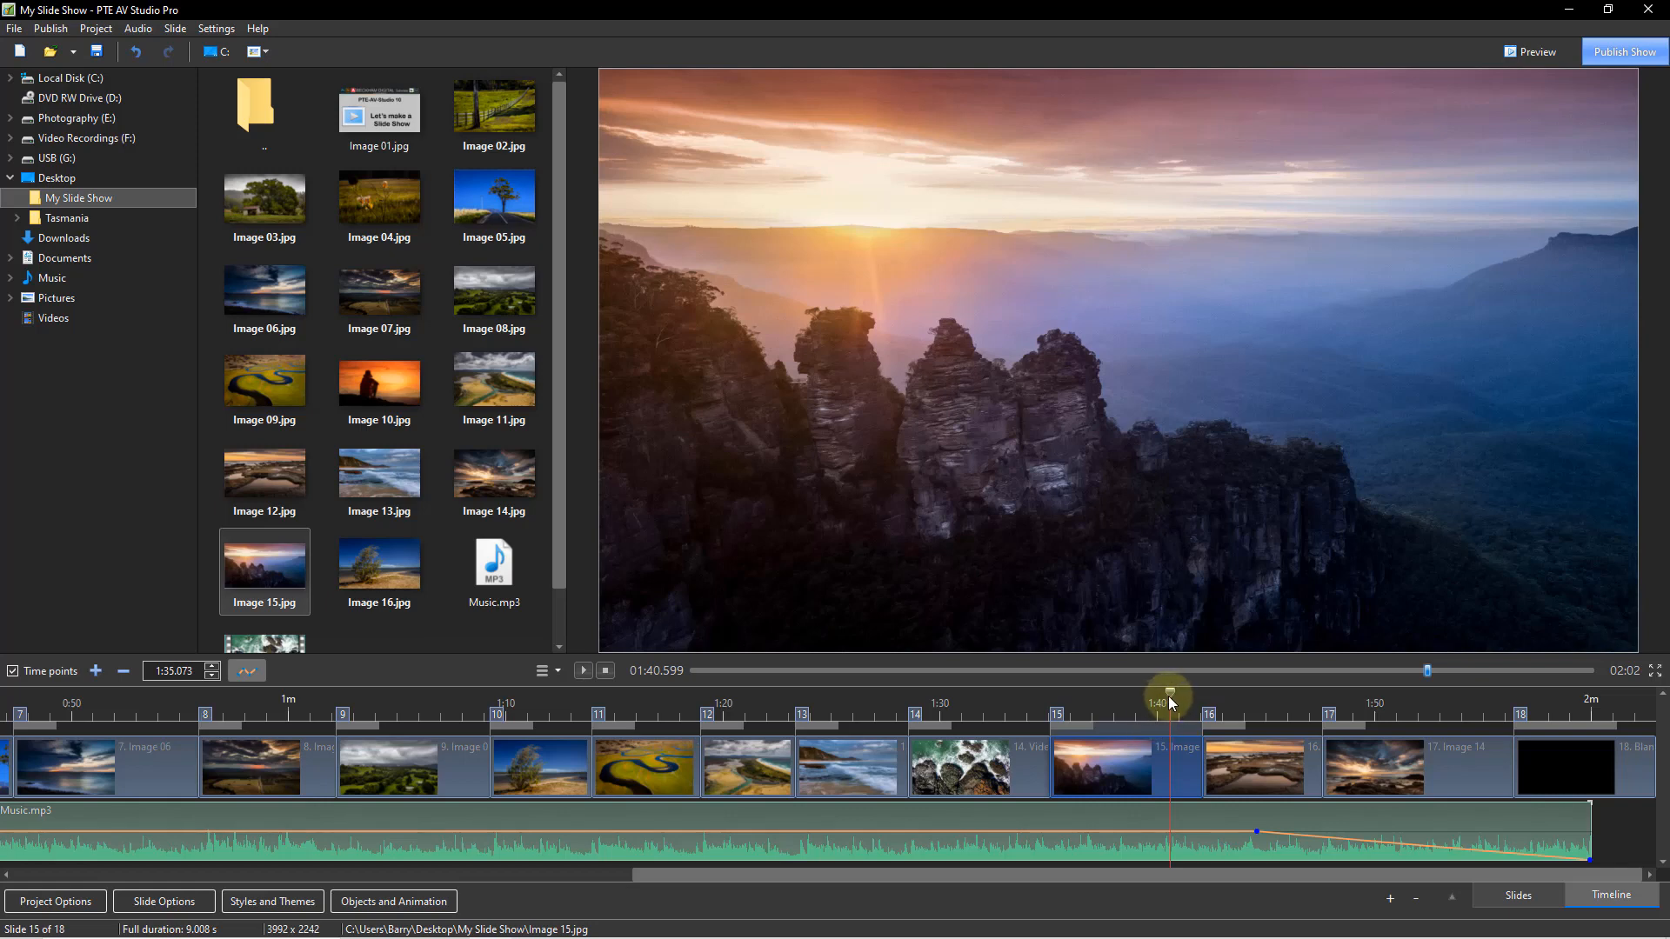
click(581, 671)
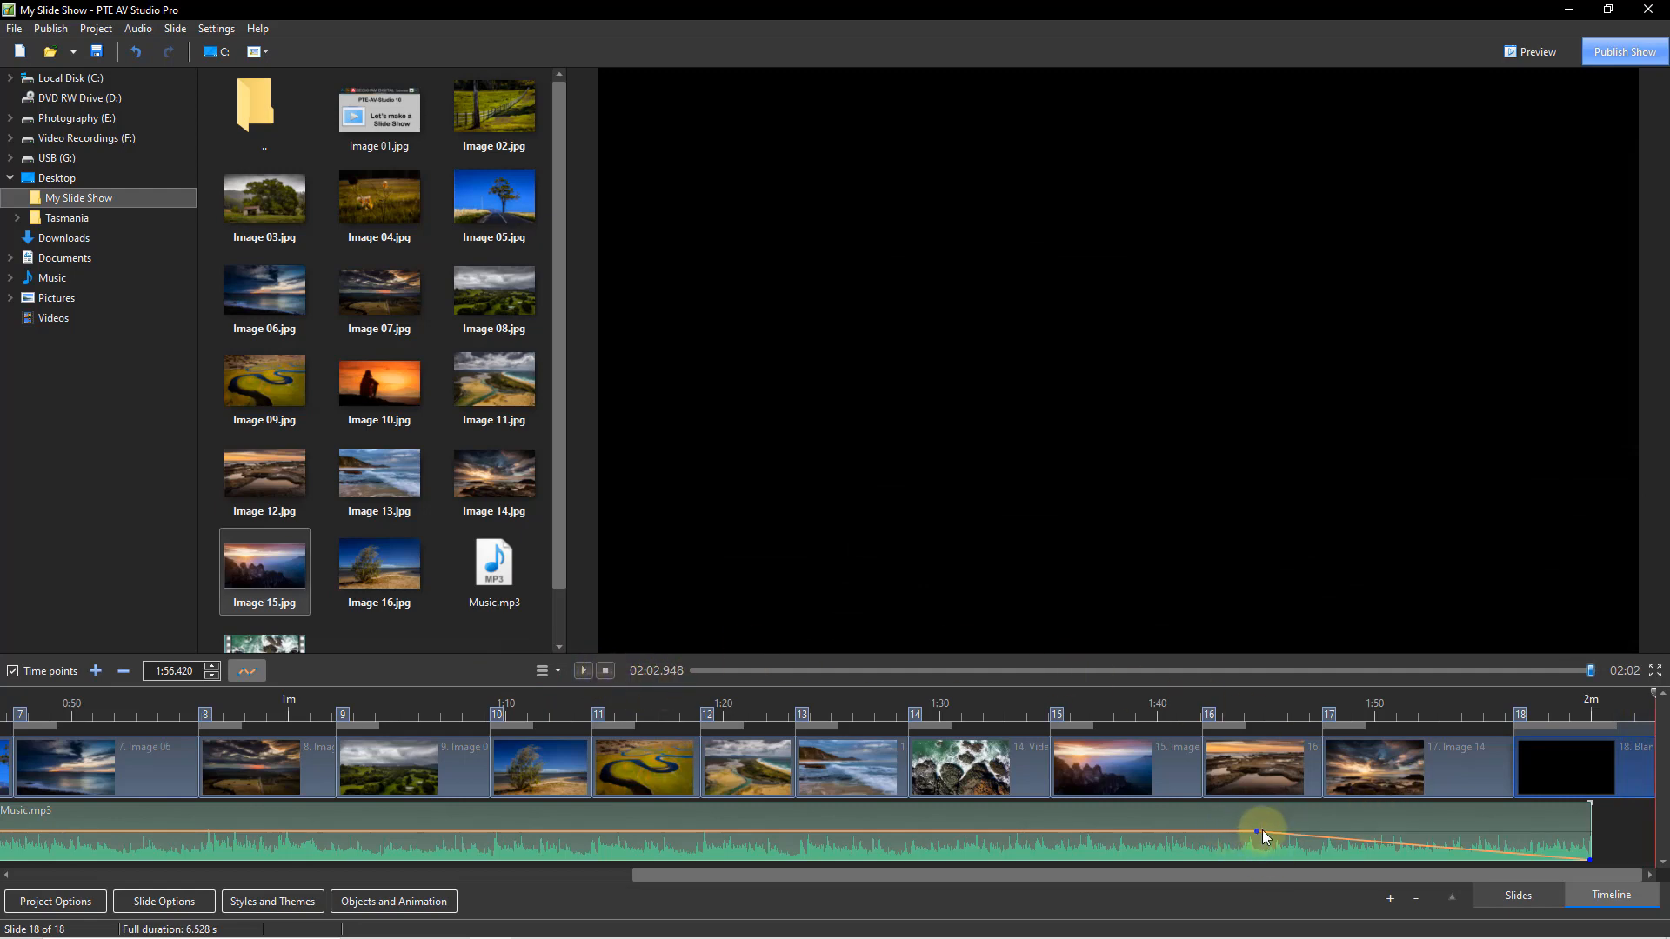
Step: Move the start point of the music's fade-out to about 1:50 and save the project
mouse_move(1260, 835)
drag(1261, 837, 1370, 841)
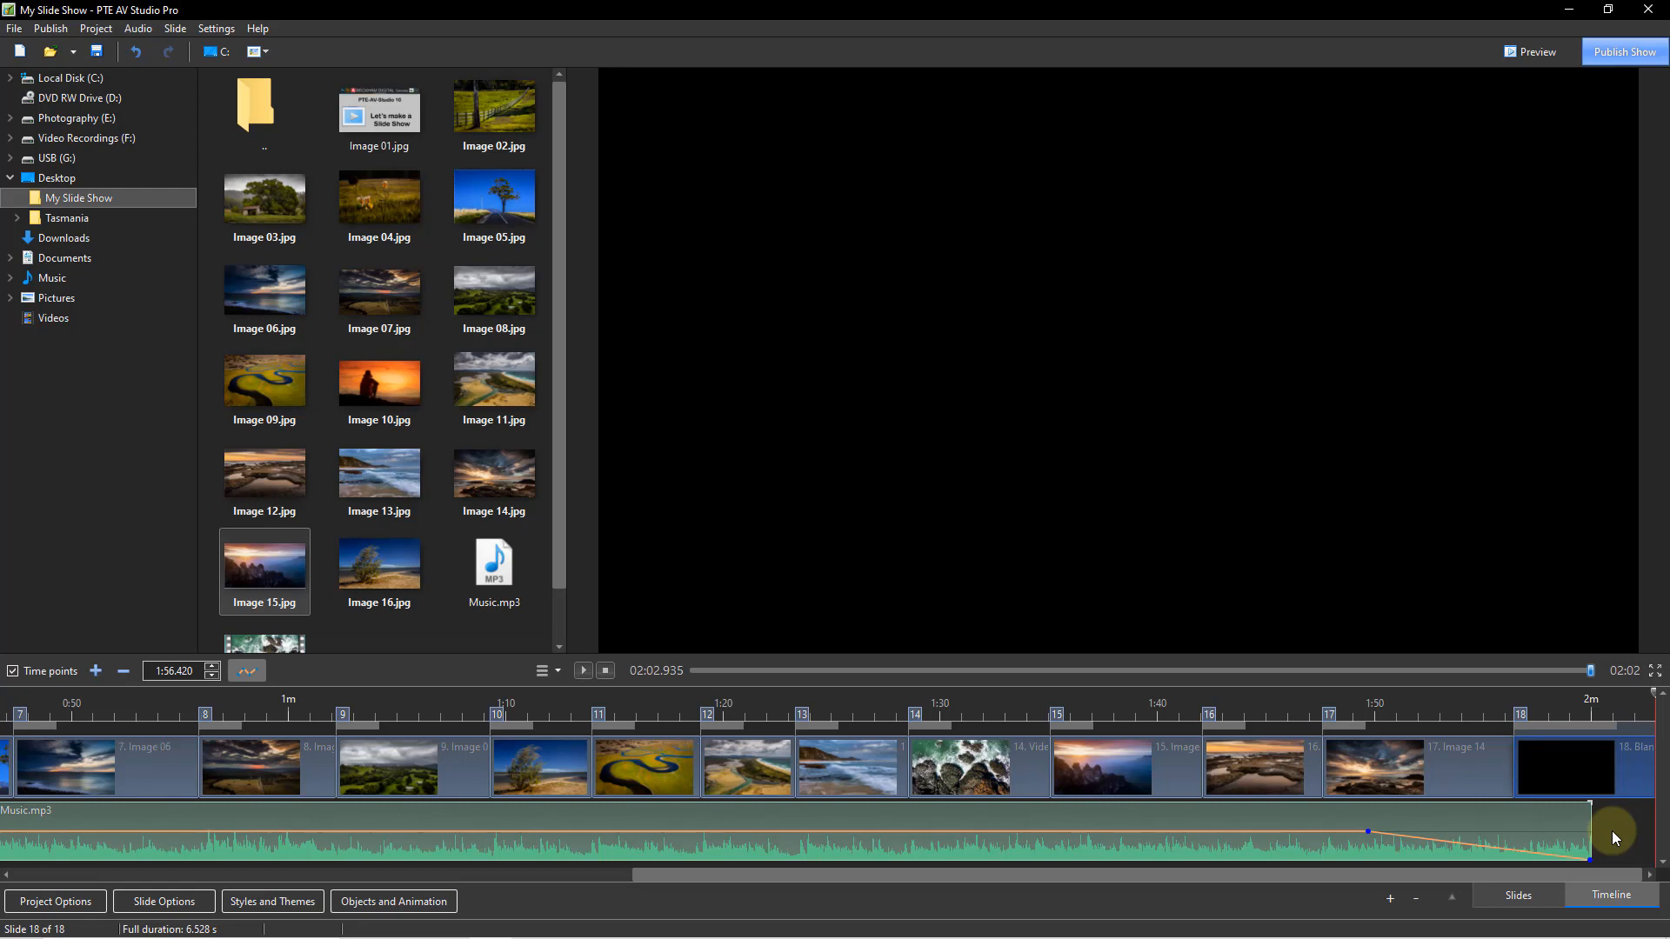
key(ctrl+s)
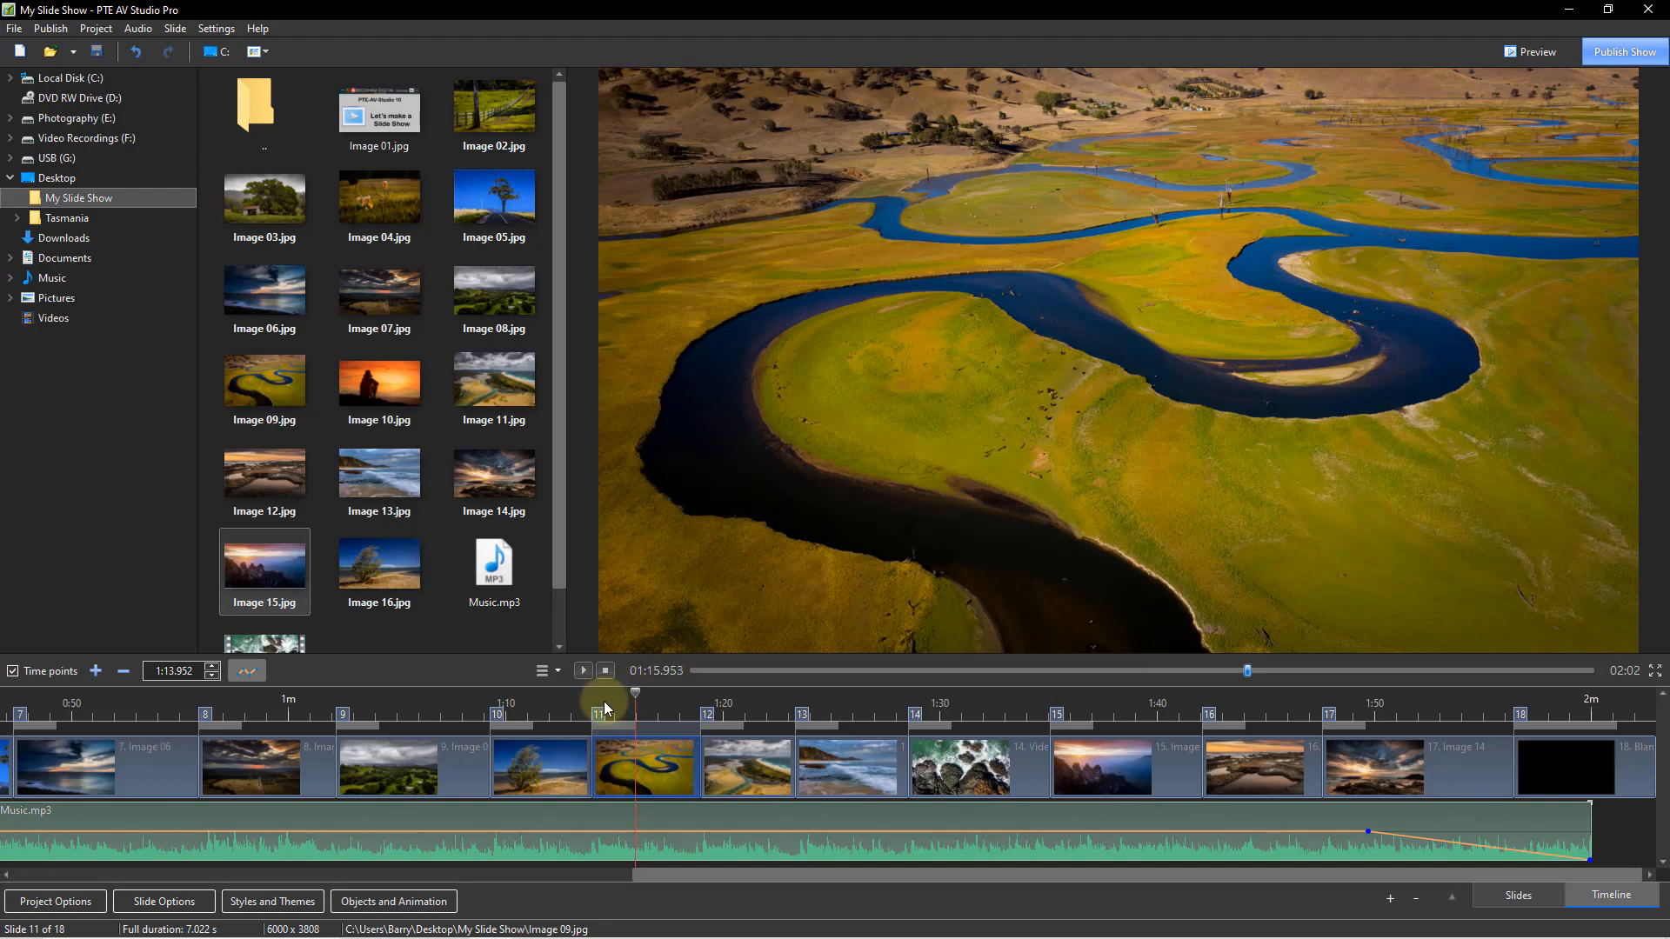
Step: Scrub through the timeline to check the later slides and run a fullscreen preview from 1:45.765
drag(635, 693, 774, 695)
click(1112, 730)
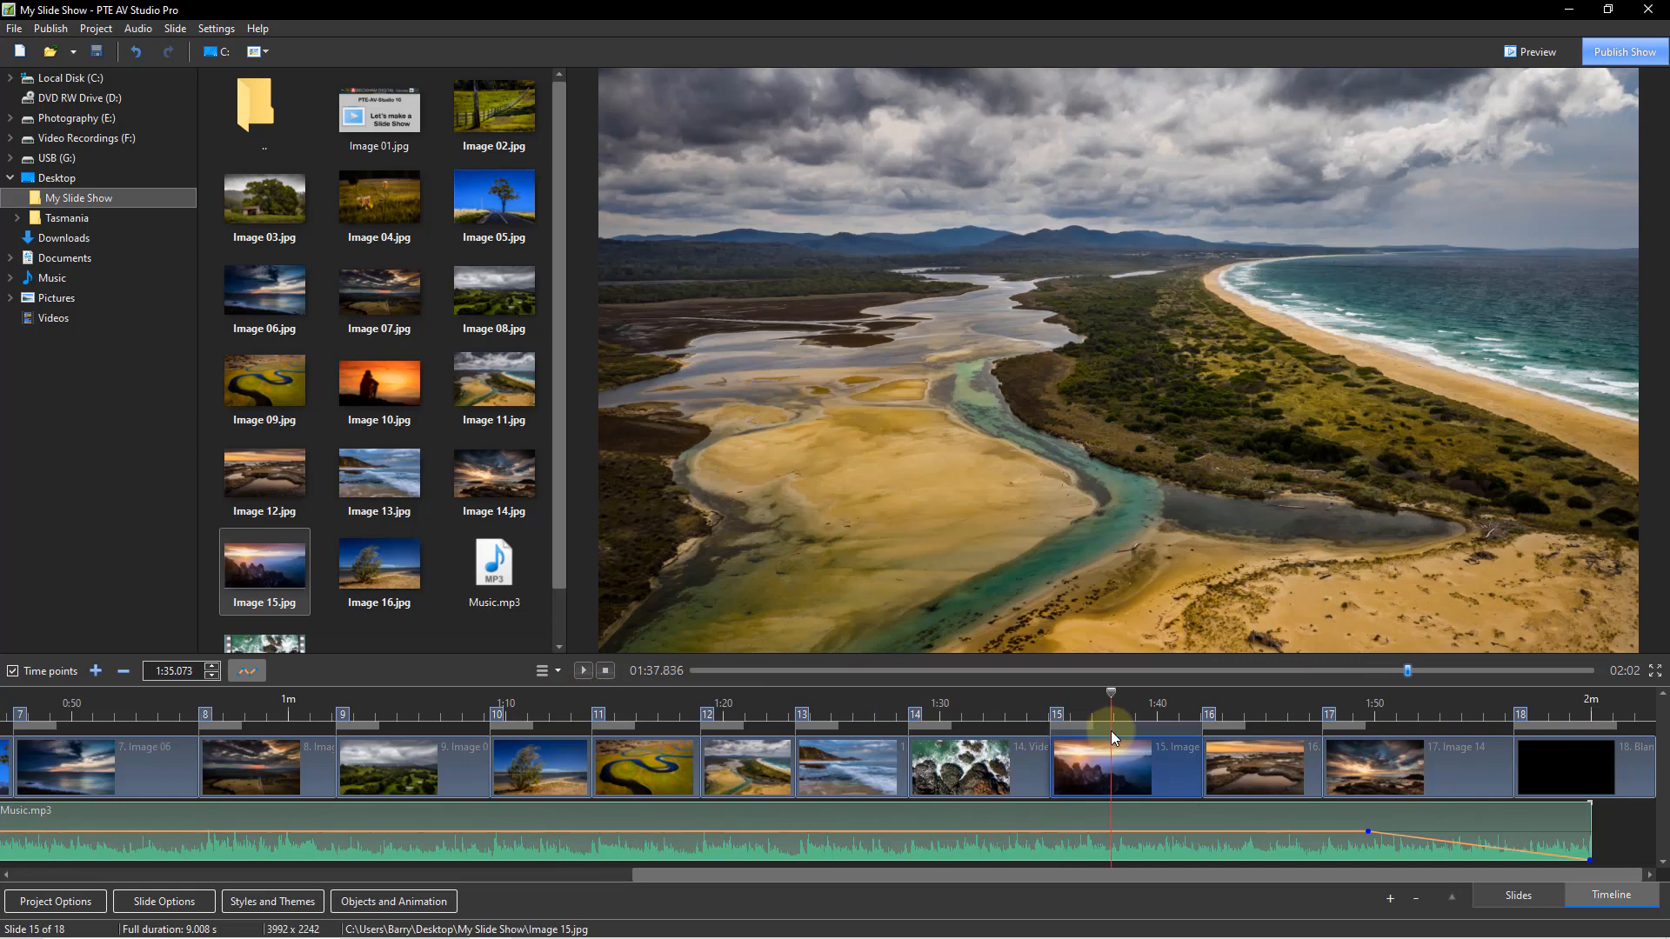
drag(1111, 692, 1282, 708)
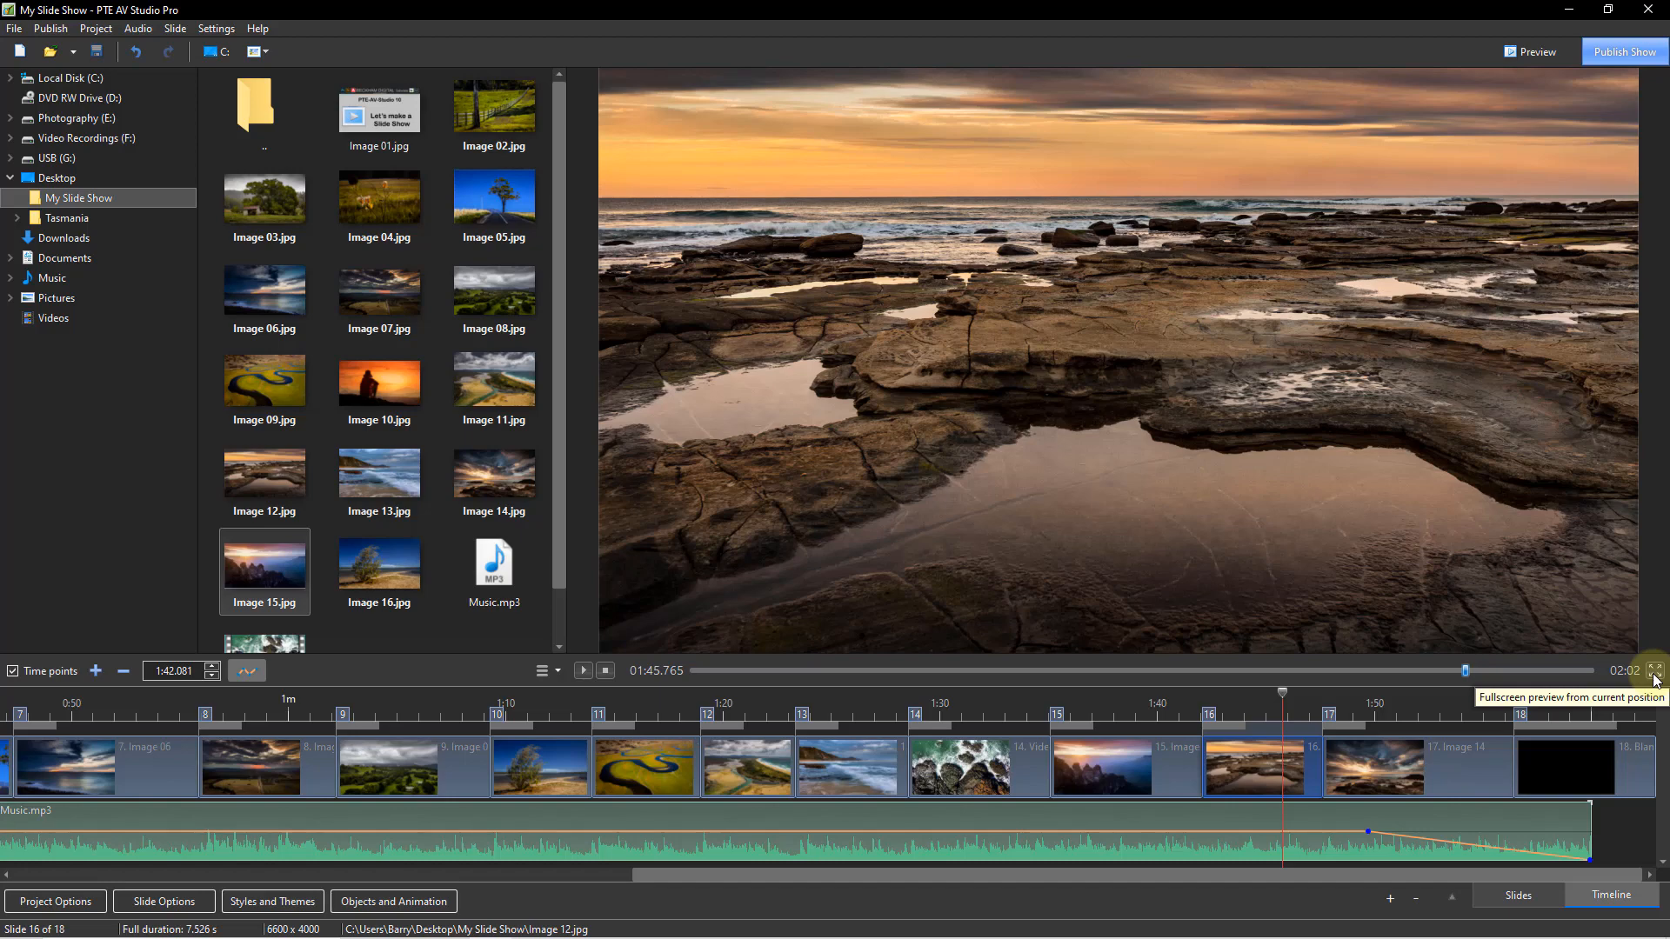
click(1654, 673)
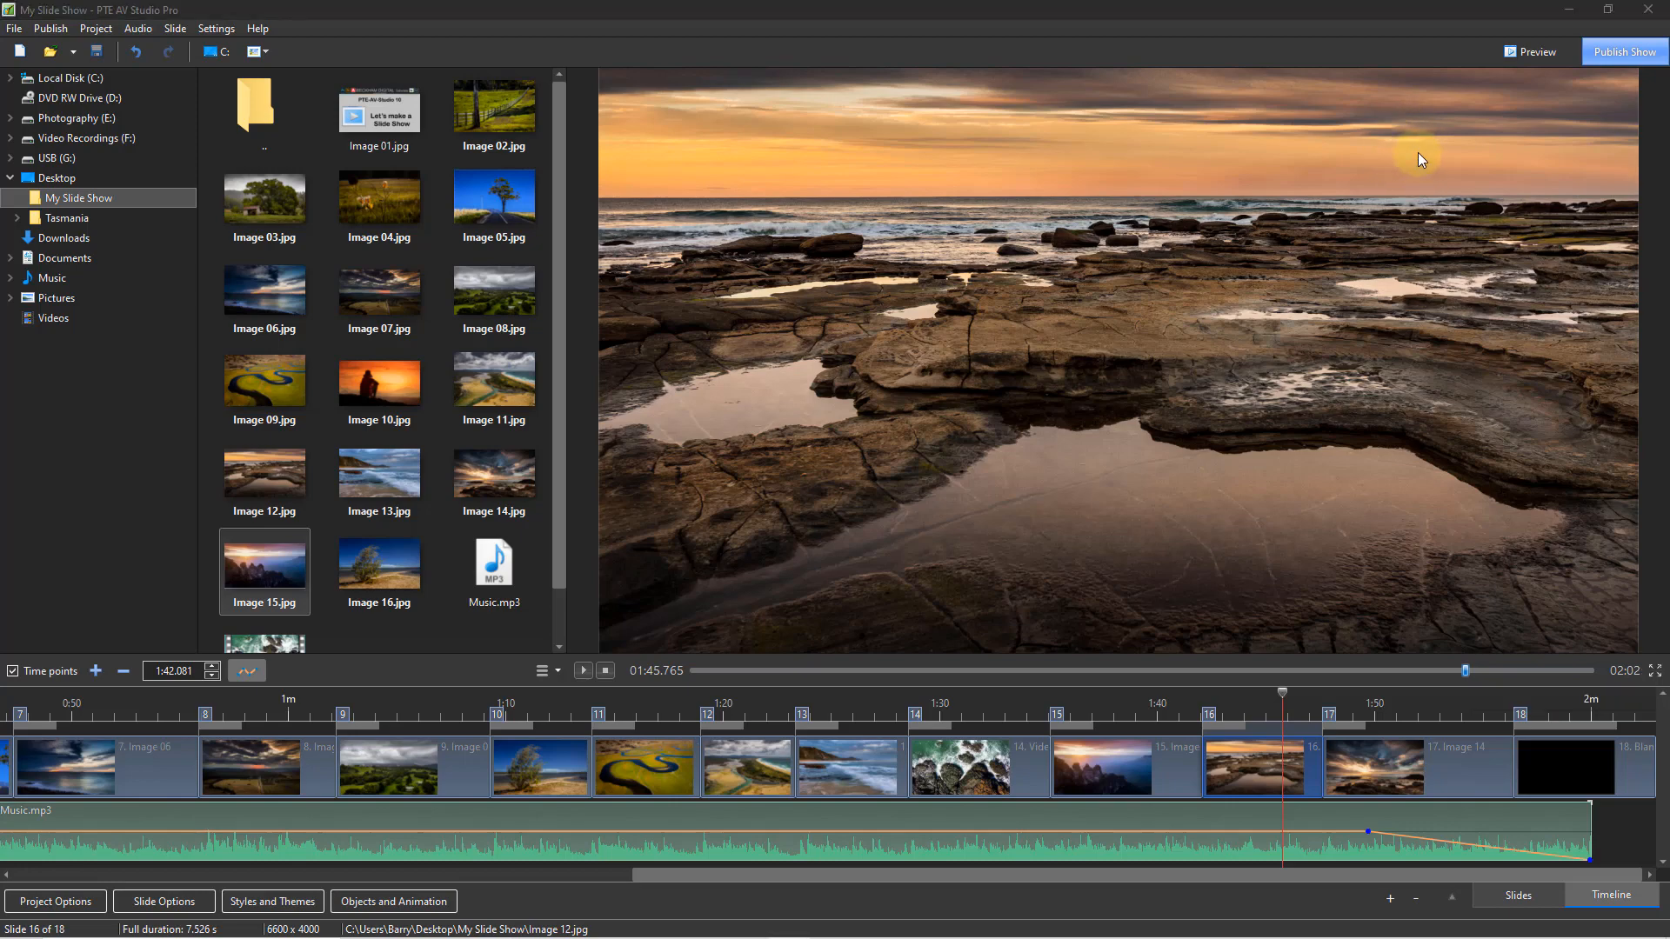
Step: Publish the show as an HD and 4K video at 1920x1080, High quality, 60p, with the file name My Slide Show.mp4
click(1621, 54)
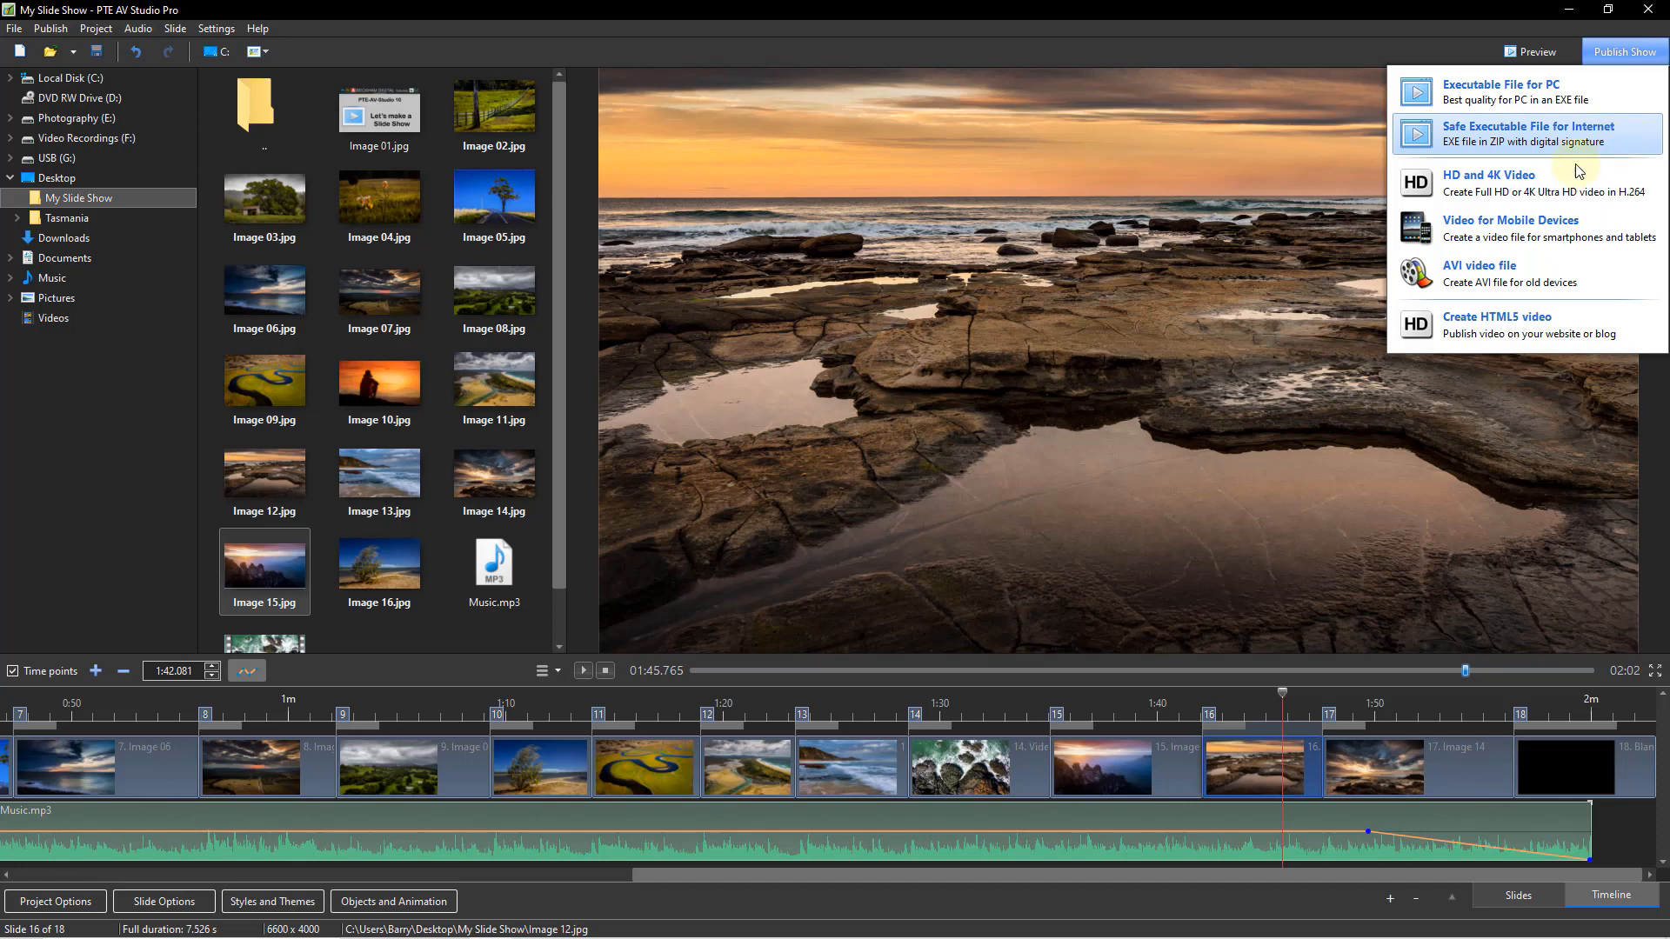
click(1461, 185)
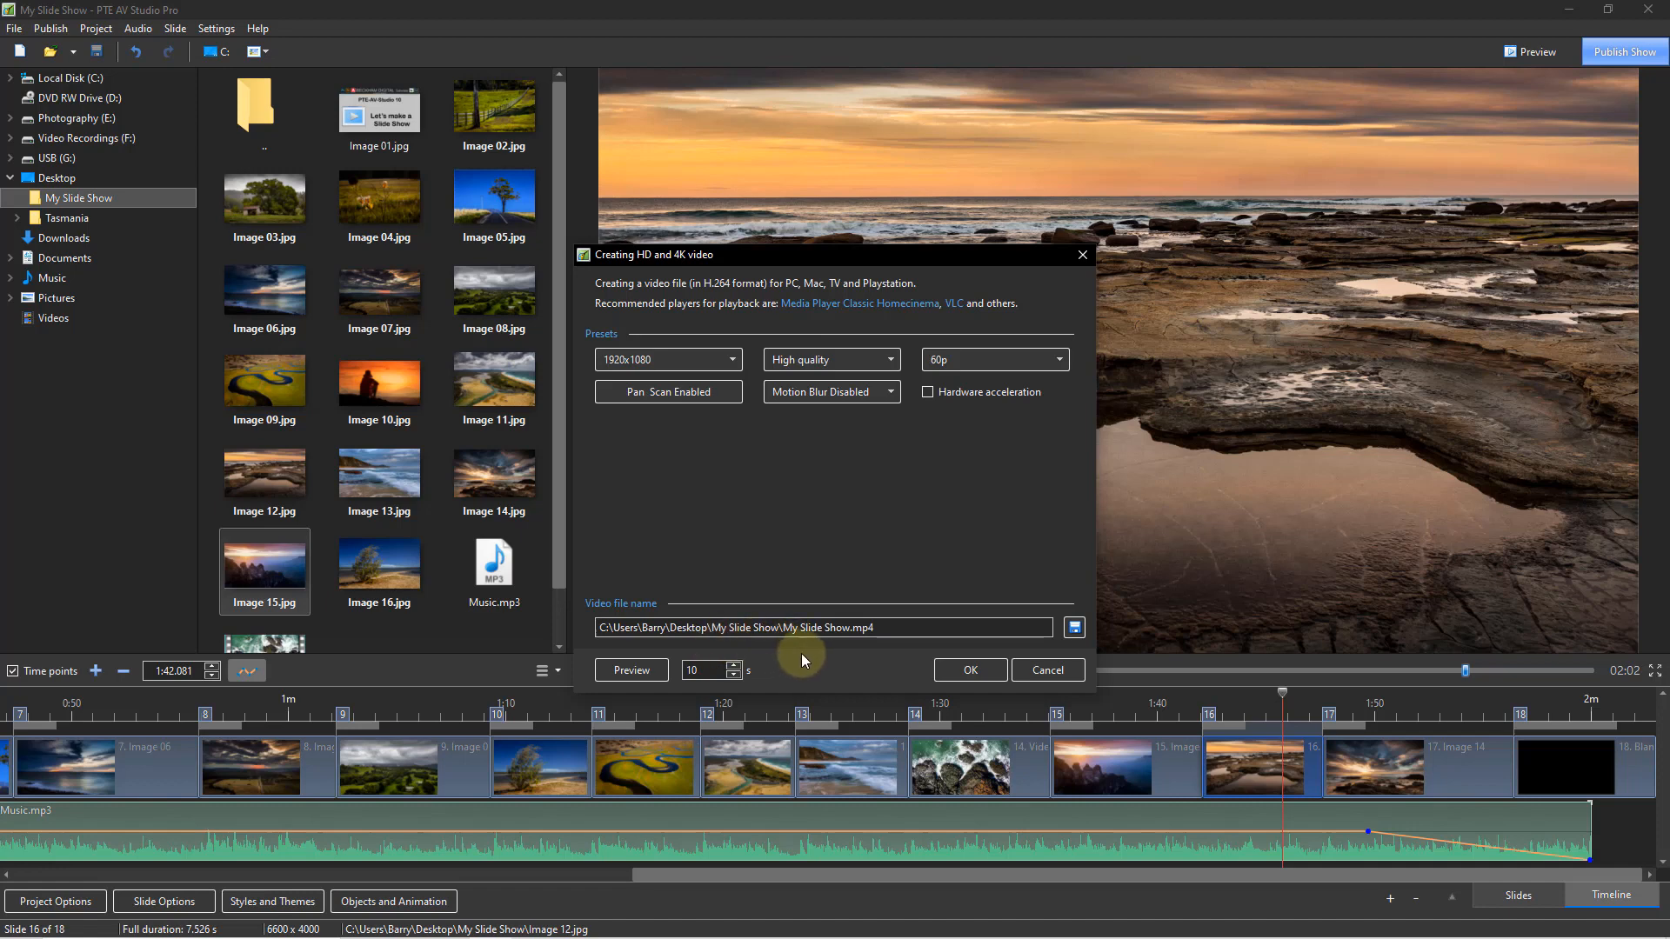
click(972, 671)
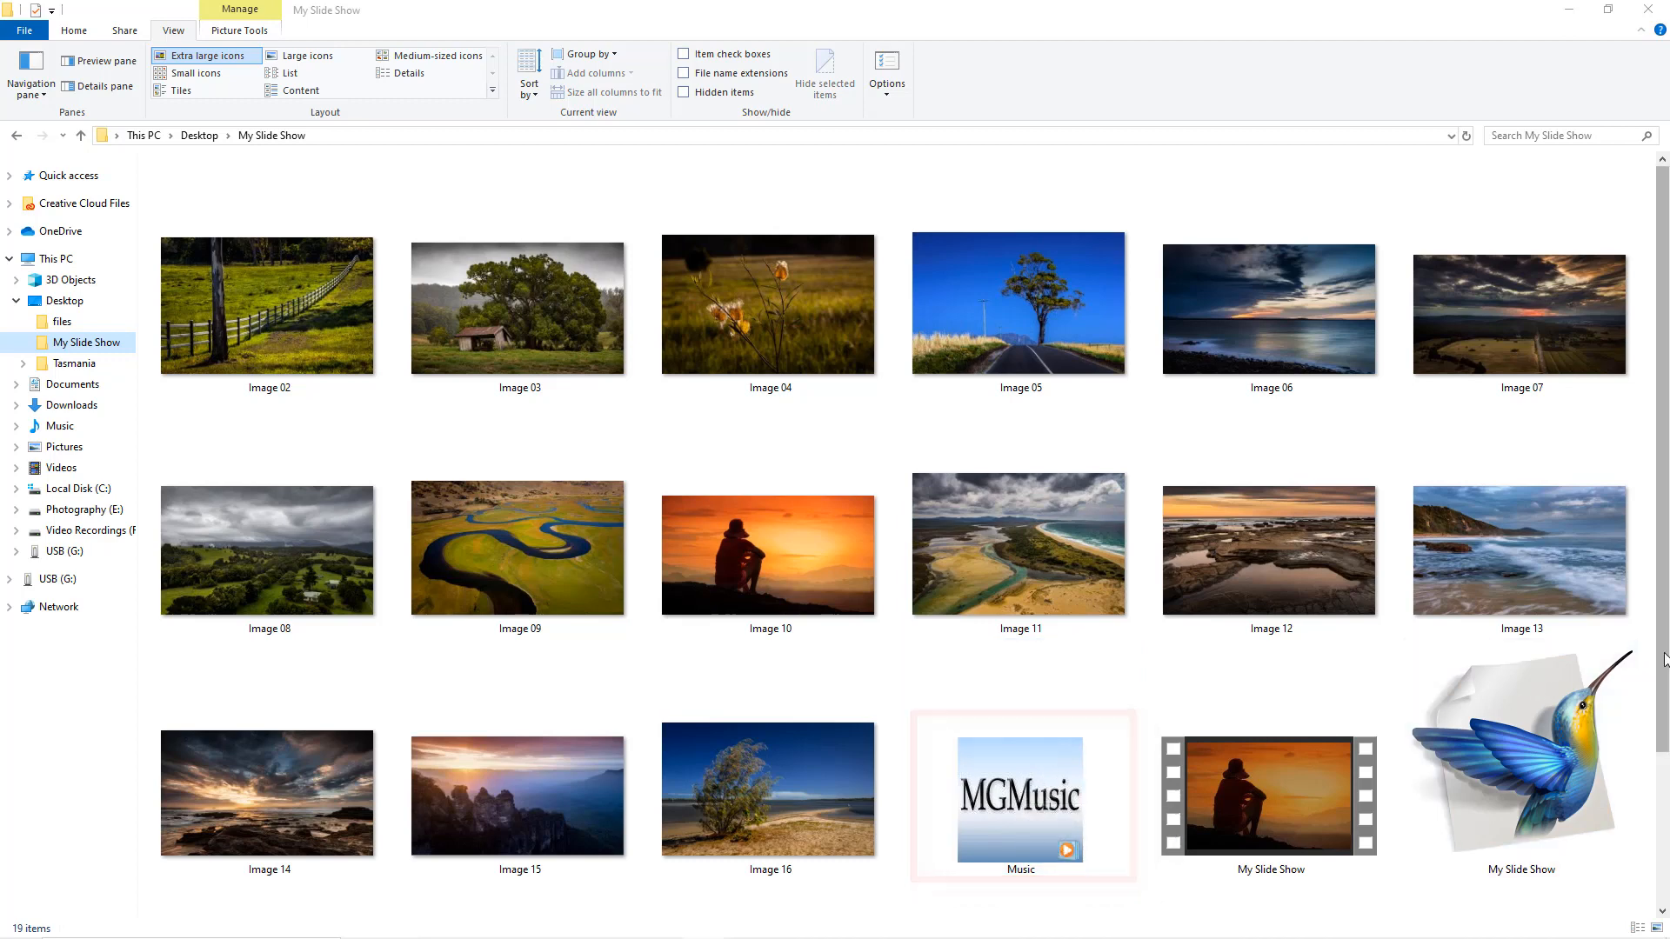
Step: Look through the My Slide Show folder in File Explorer for the project file and select the published My Slide Show video
drag(1663, 657, 1655, 827)
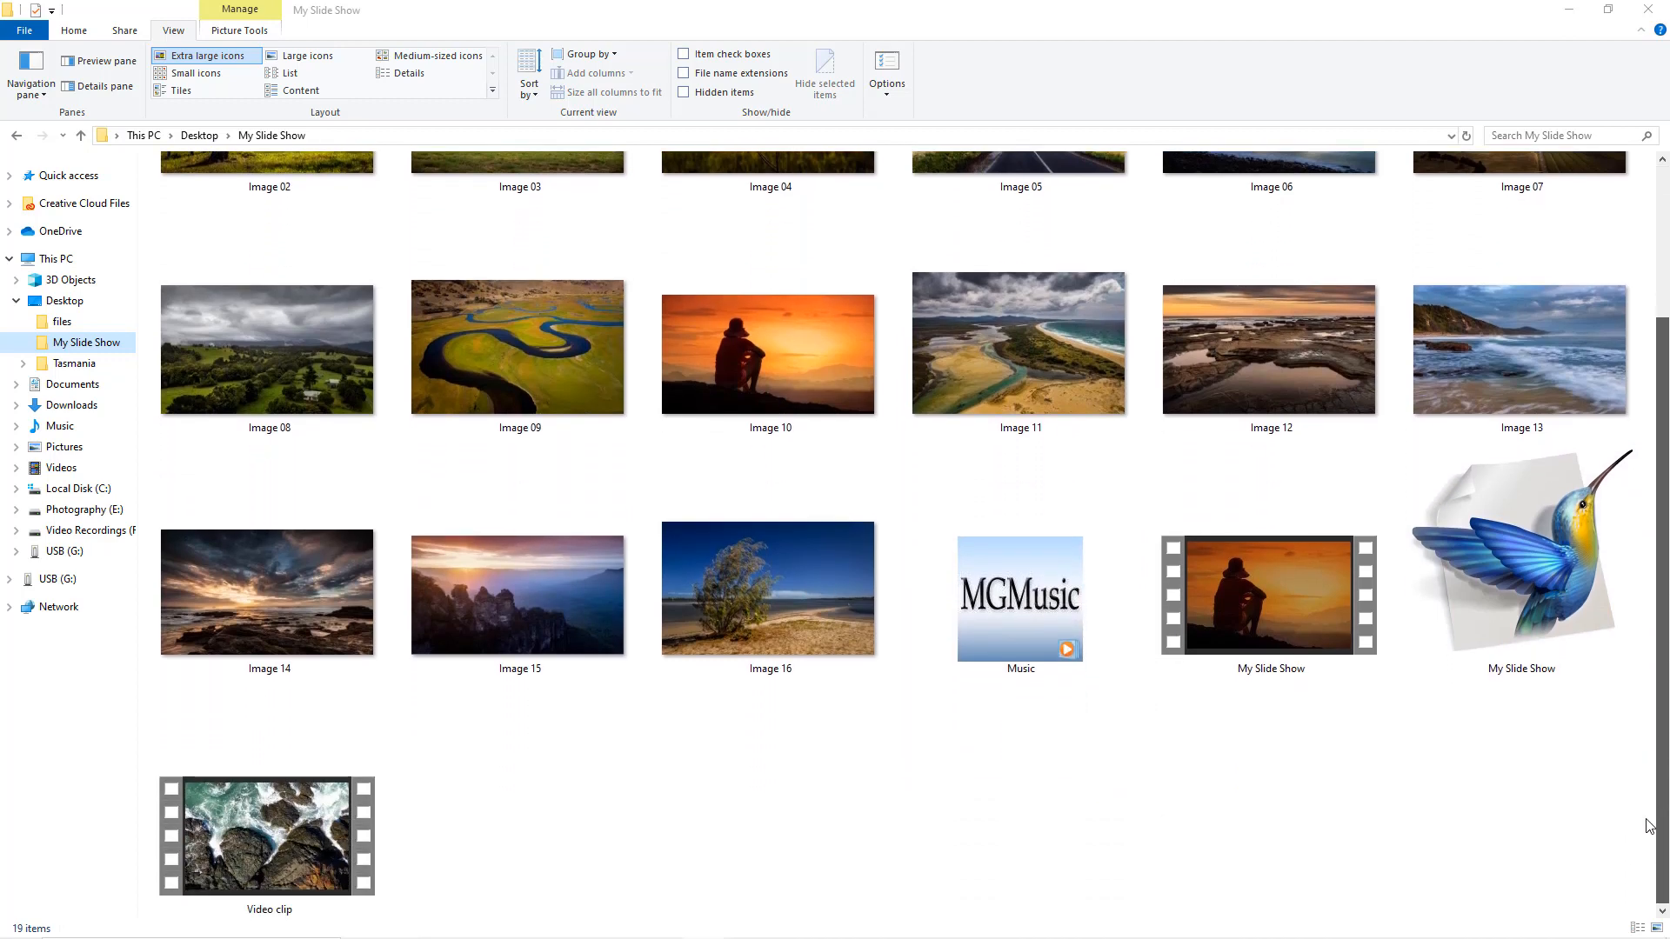
scroll(1646, 829, up, 3)
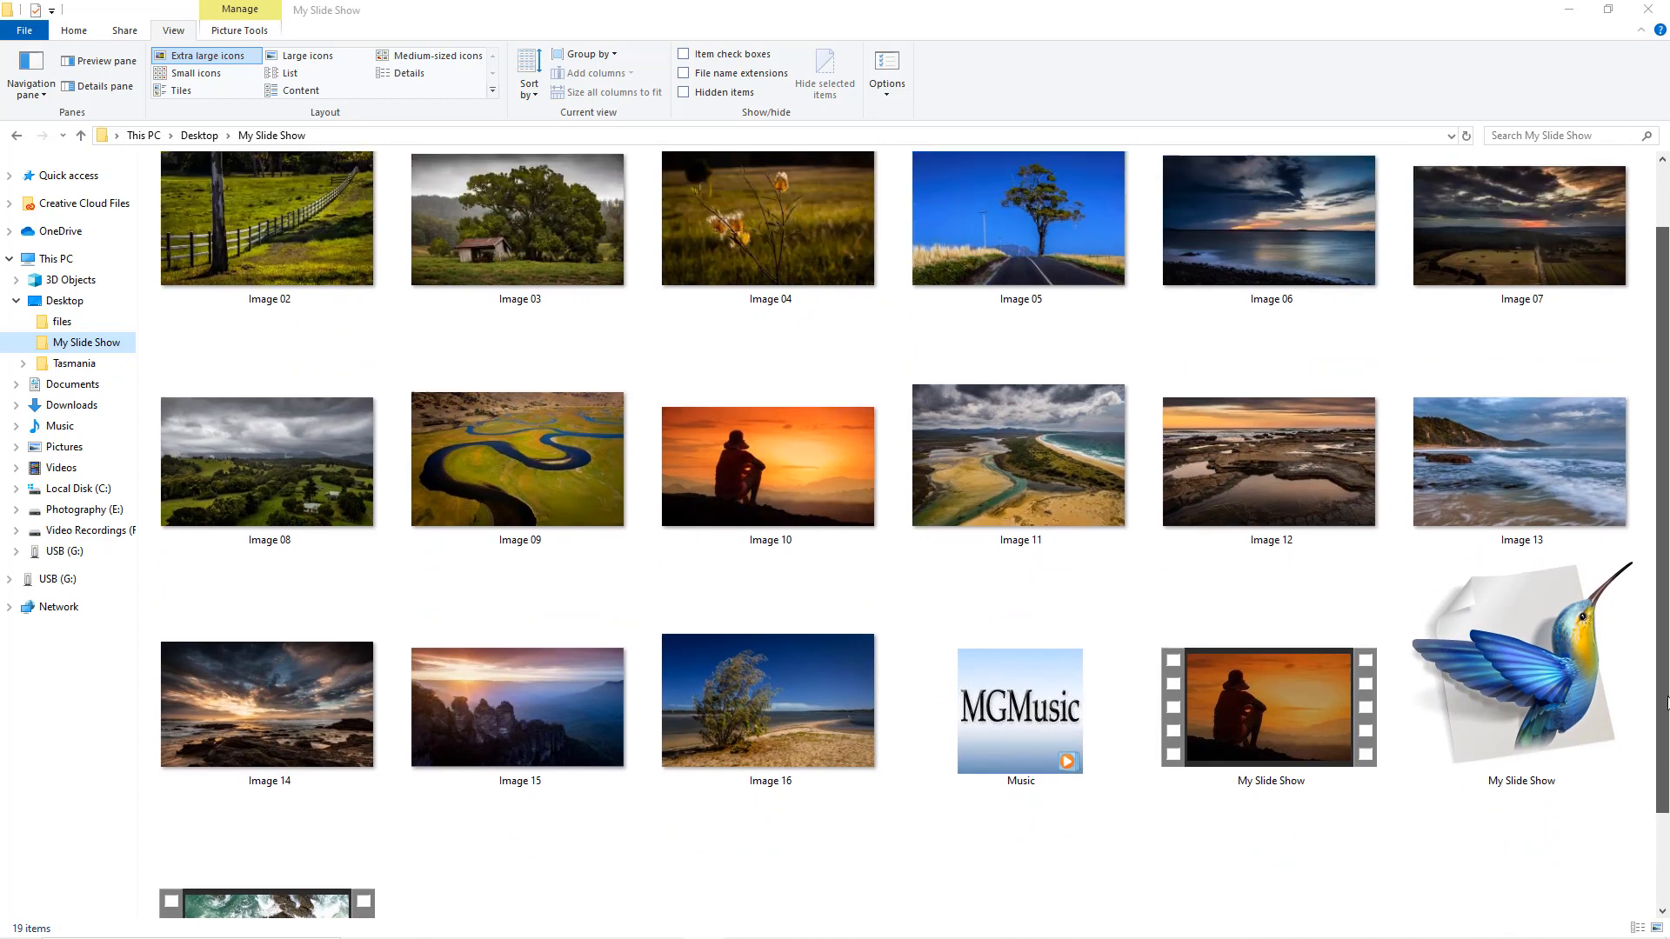
mouse_move(1521, 748)
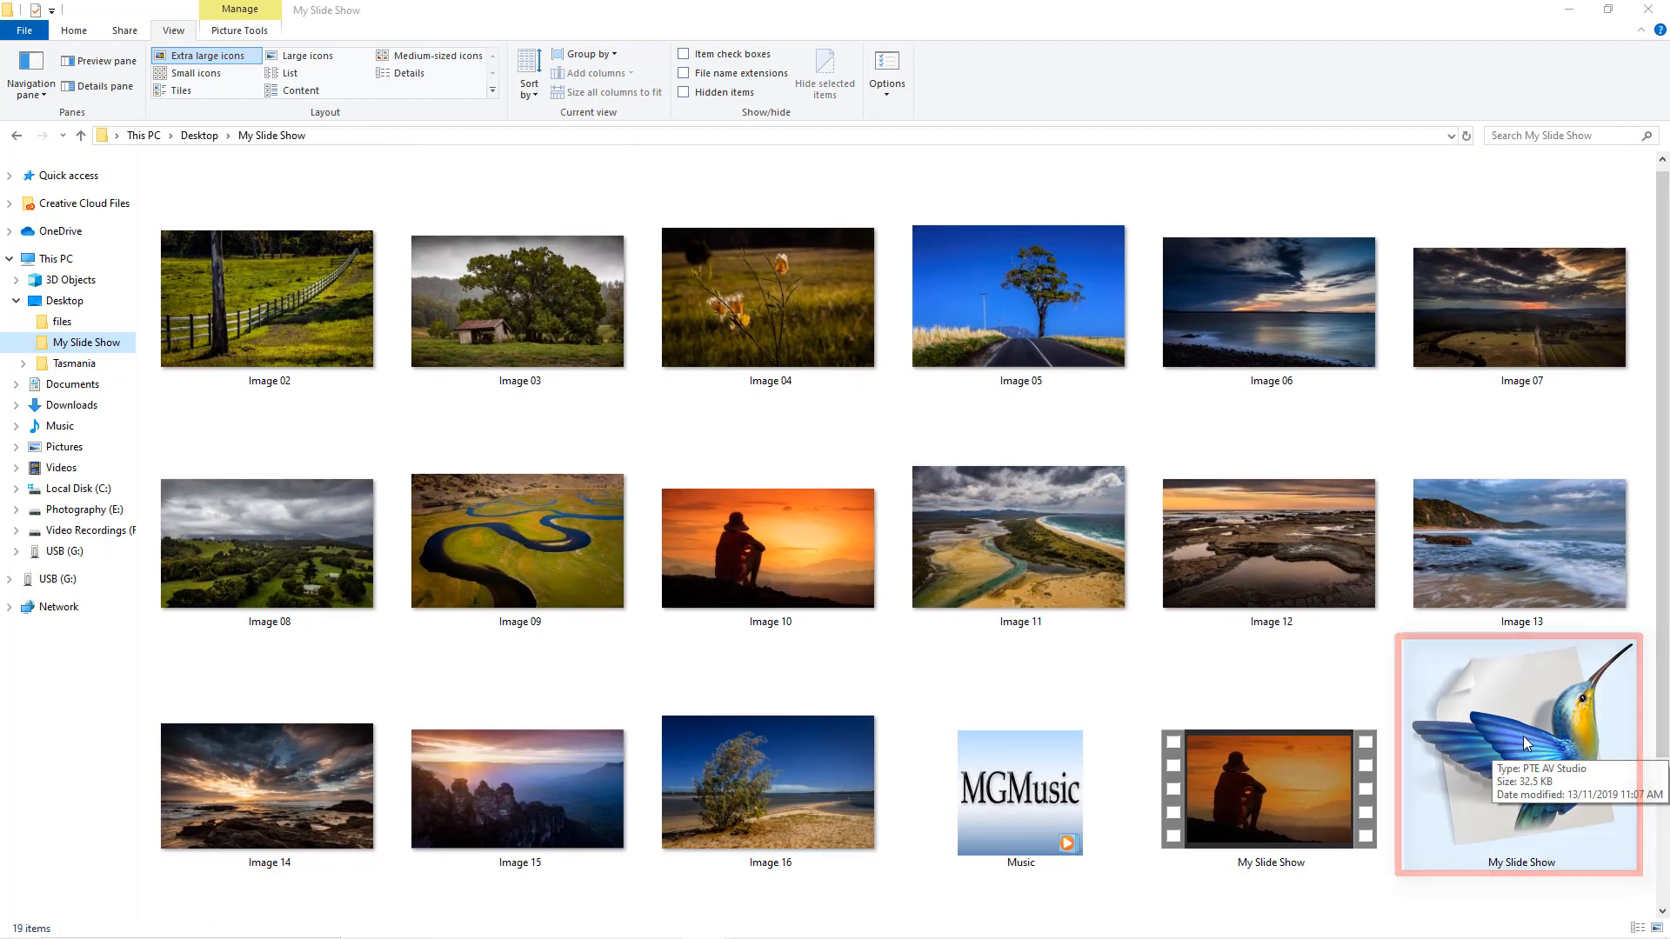
click(1266, 784)
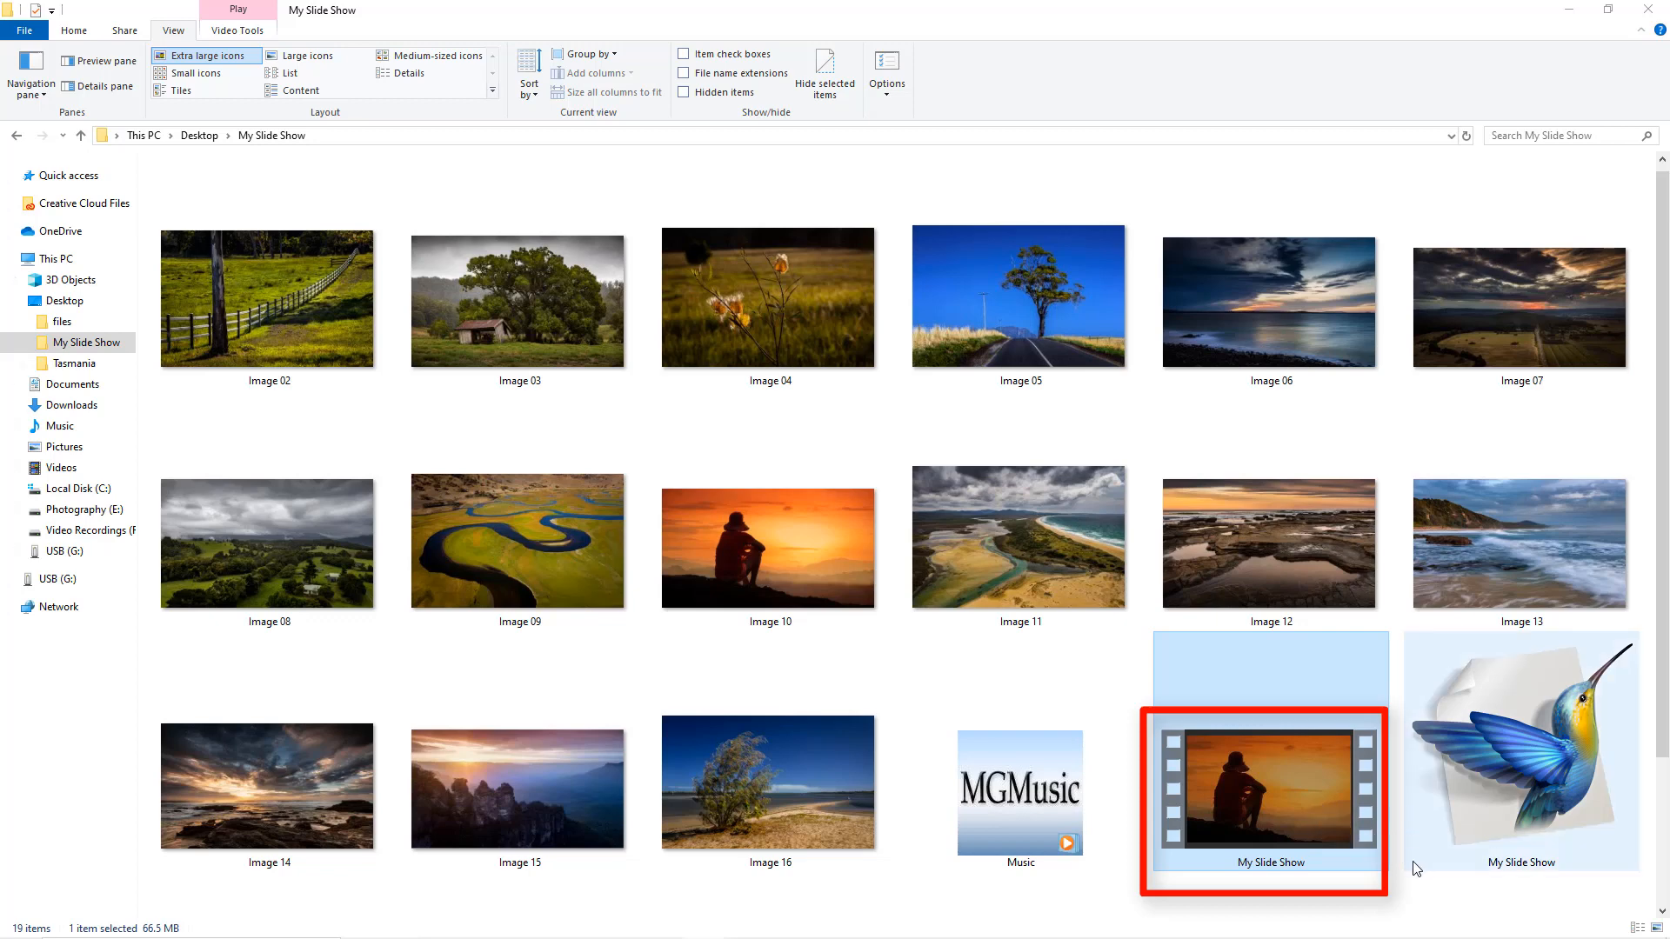